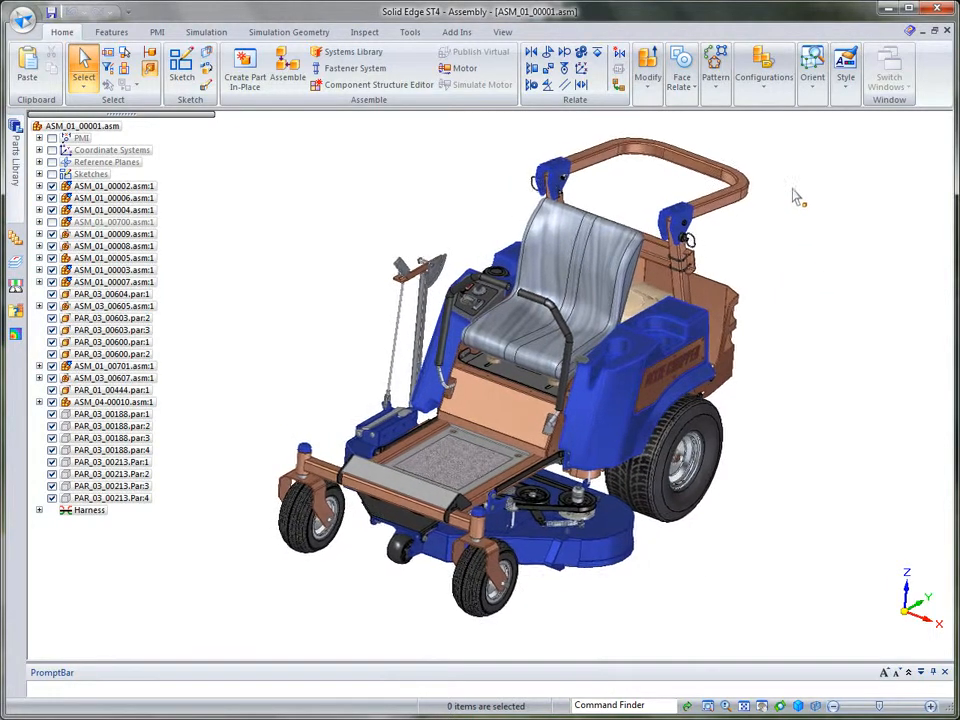
Apply the 07-Wiring display configuration and open the assembly in the Harness design environment.
click(764, 90)
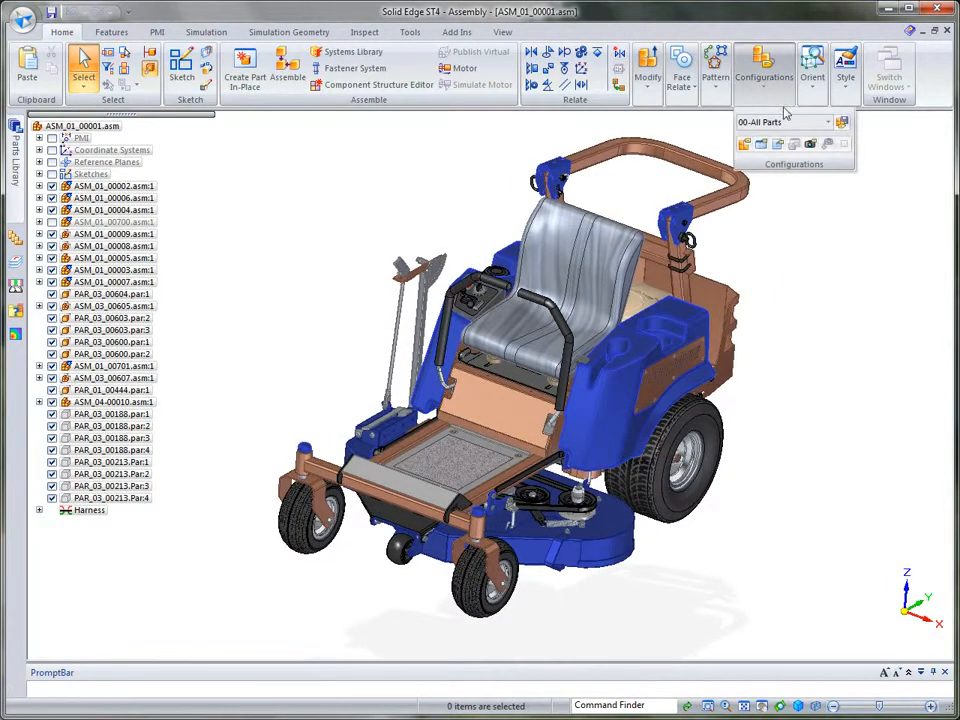
click(838, 122)
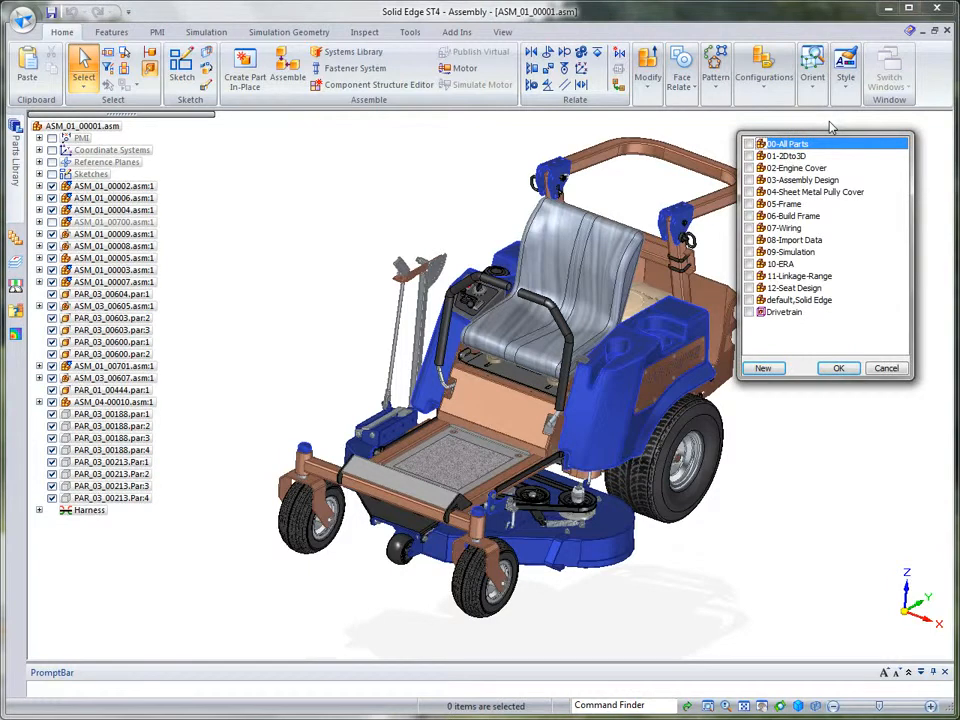
click(783, 229)
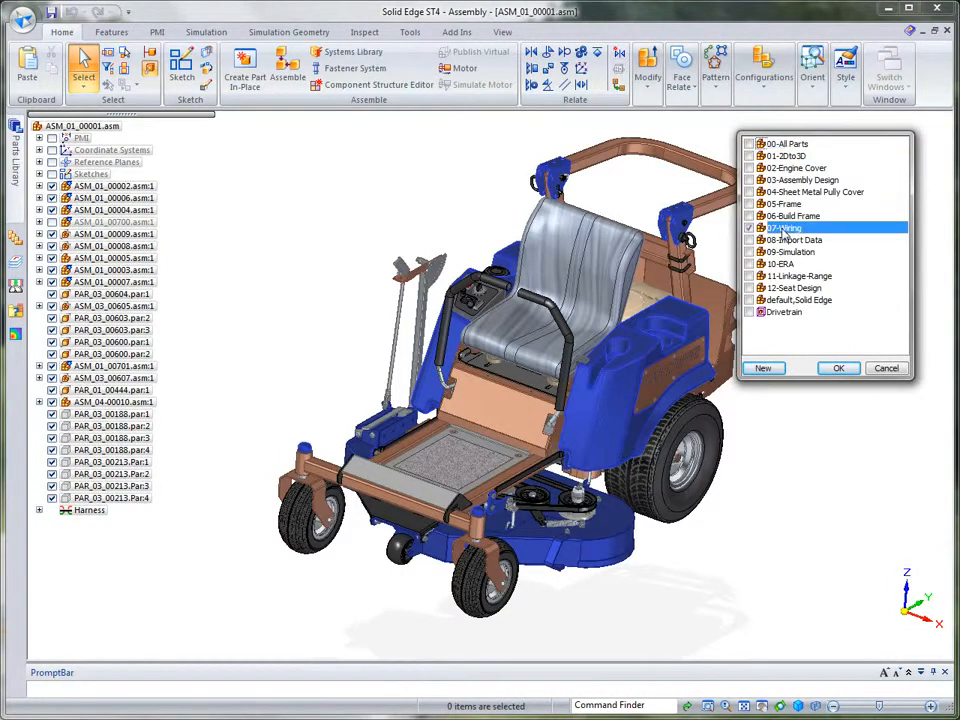
click(837, 369)
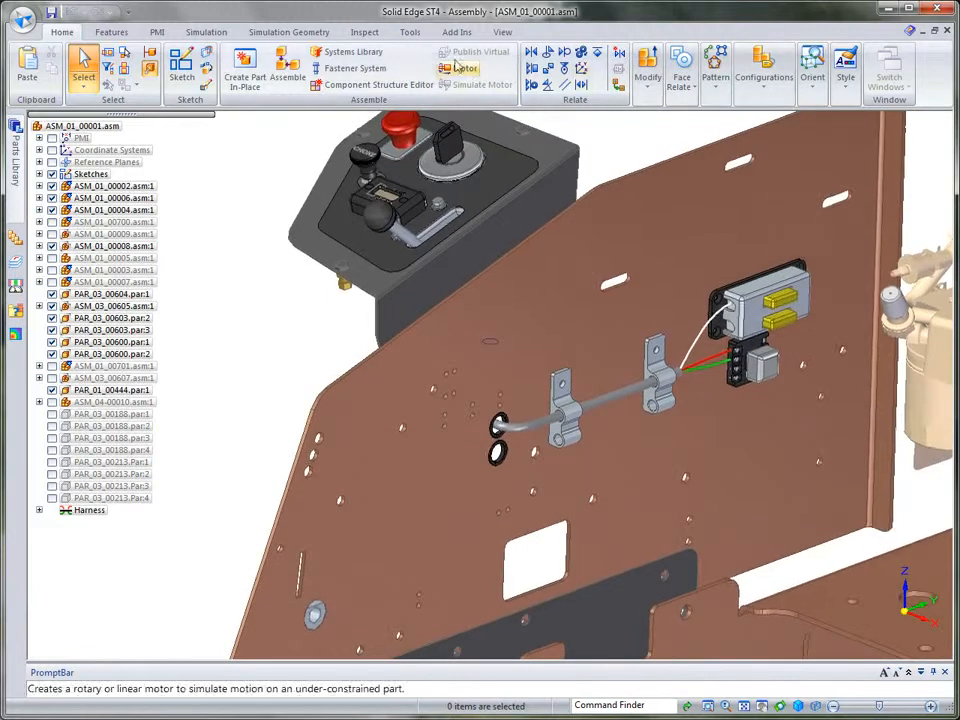
click(411, 32)
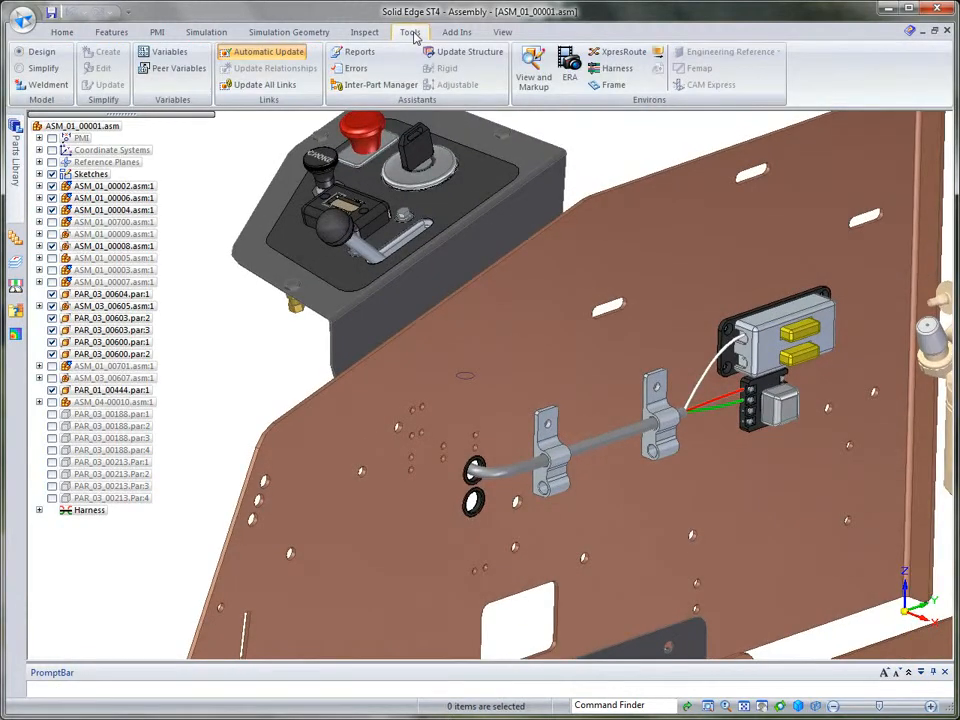
click(615, 73)
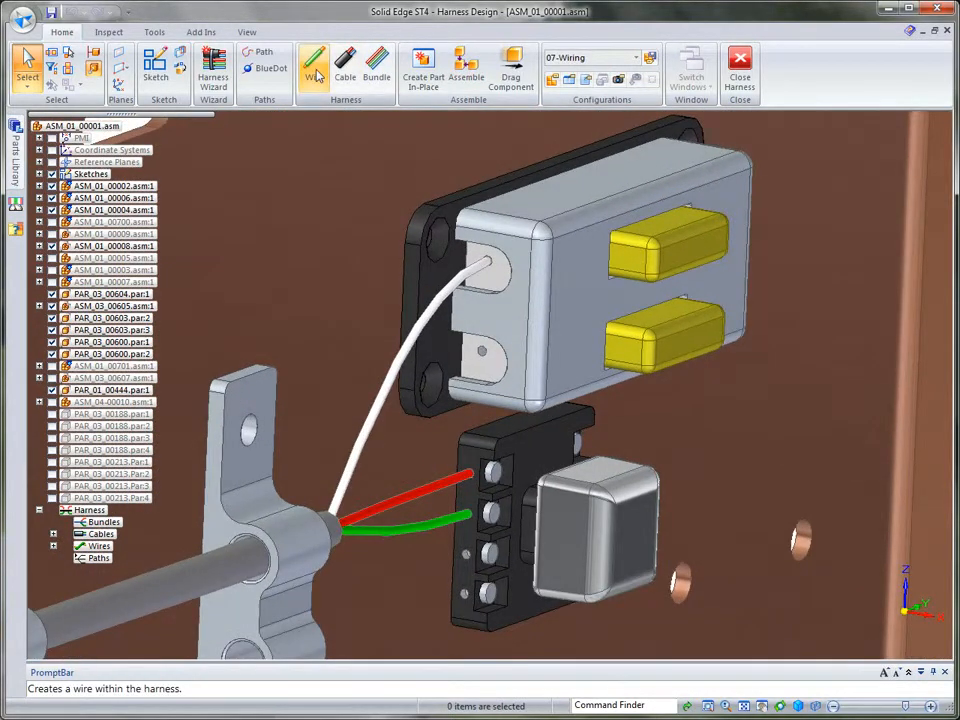
Route a new wire path from the fuse box's open lower terminal to the nearest terminal under the control panel's cylindrical switch.
click(314, 74)
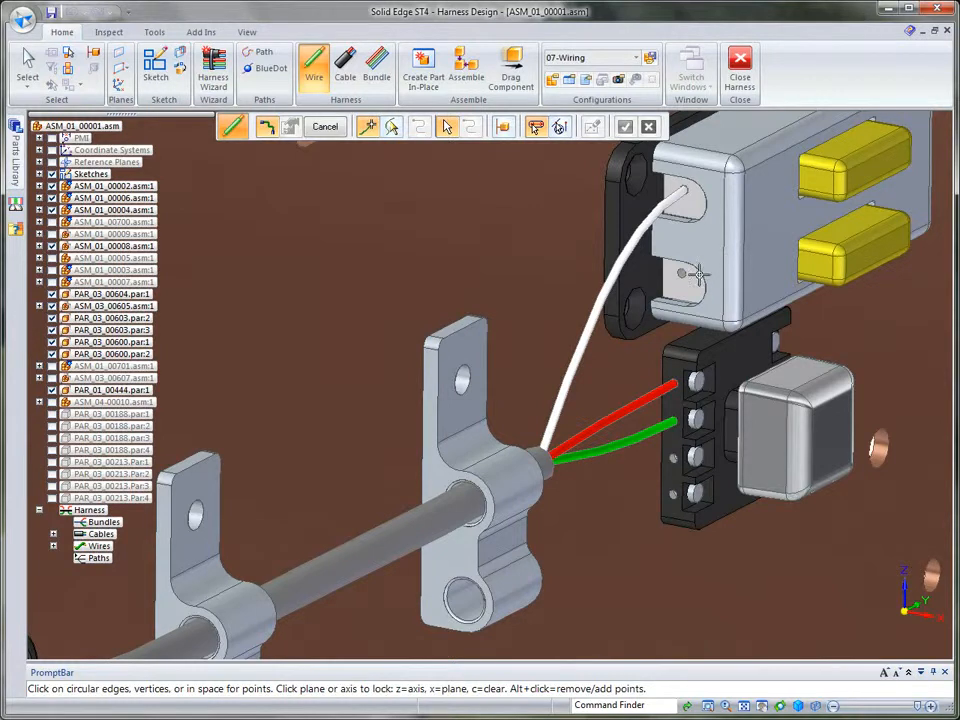
click(697, 265)
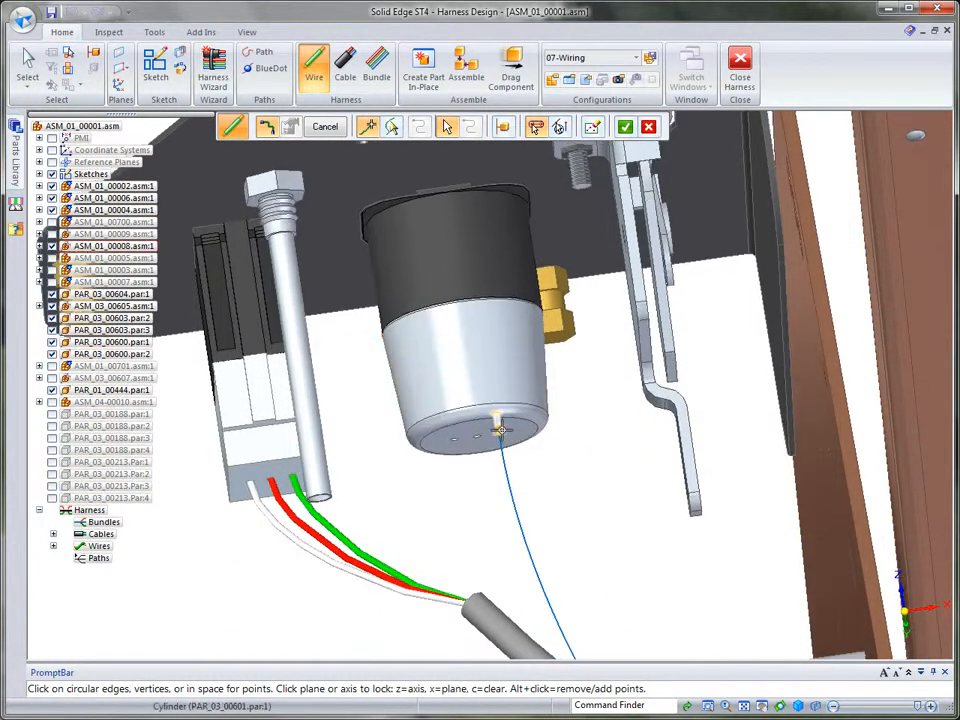
right_click(594, 441)
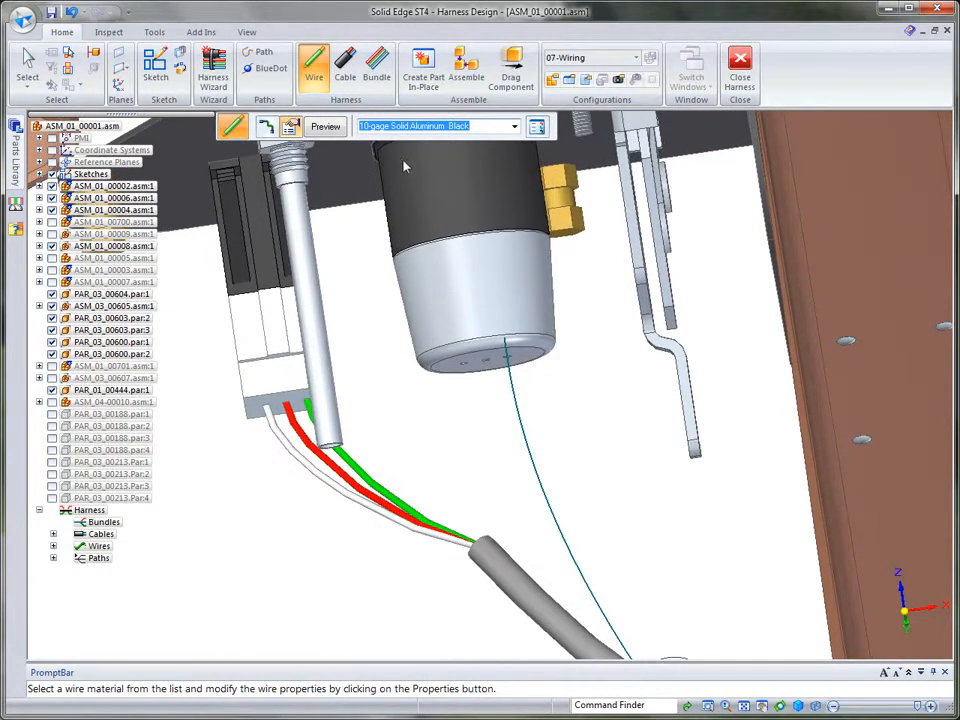
Assign the 20-gage Solid Copper Blue material to the fuse box wire and finish it.
click(514, 127)
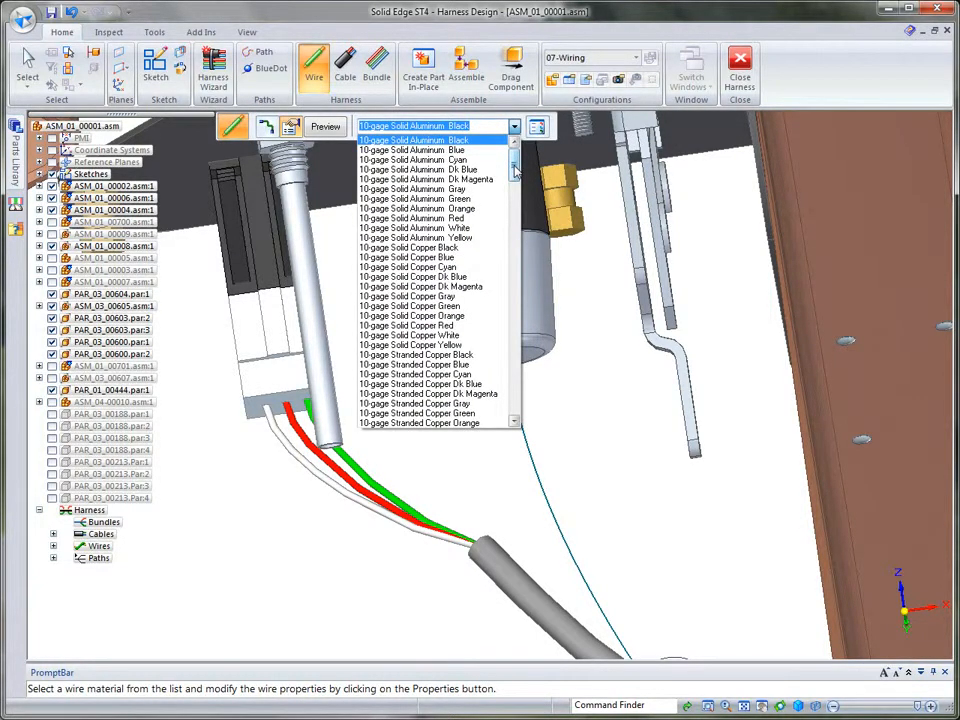
drag(514, 170, 518, 330)
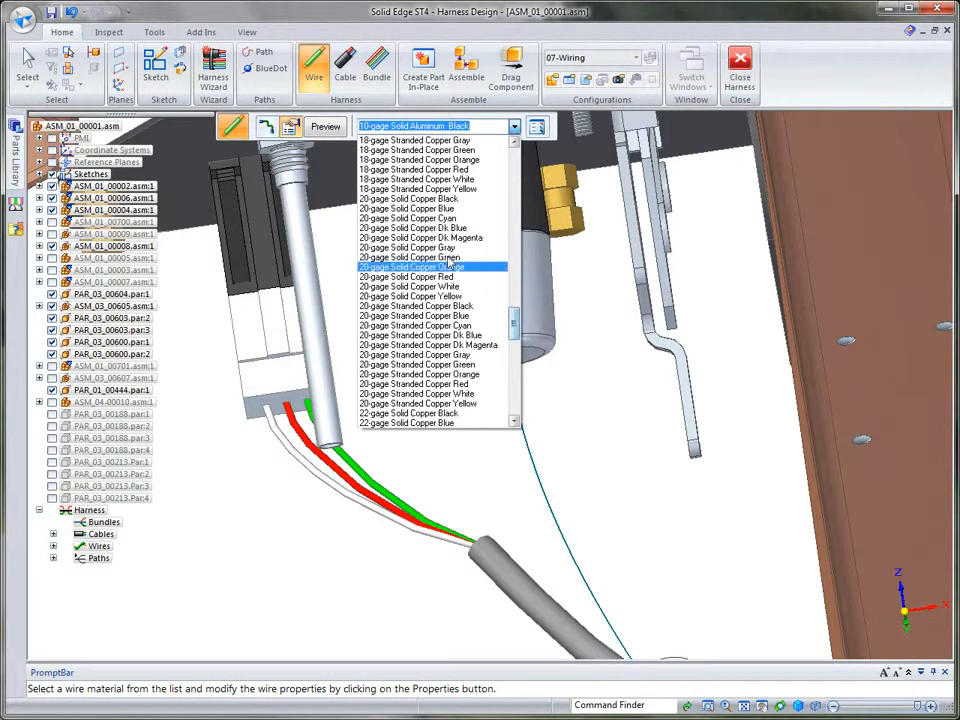
click(421, 210)
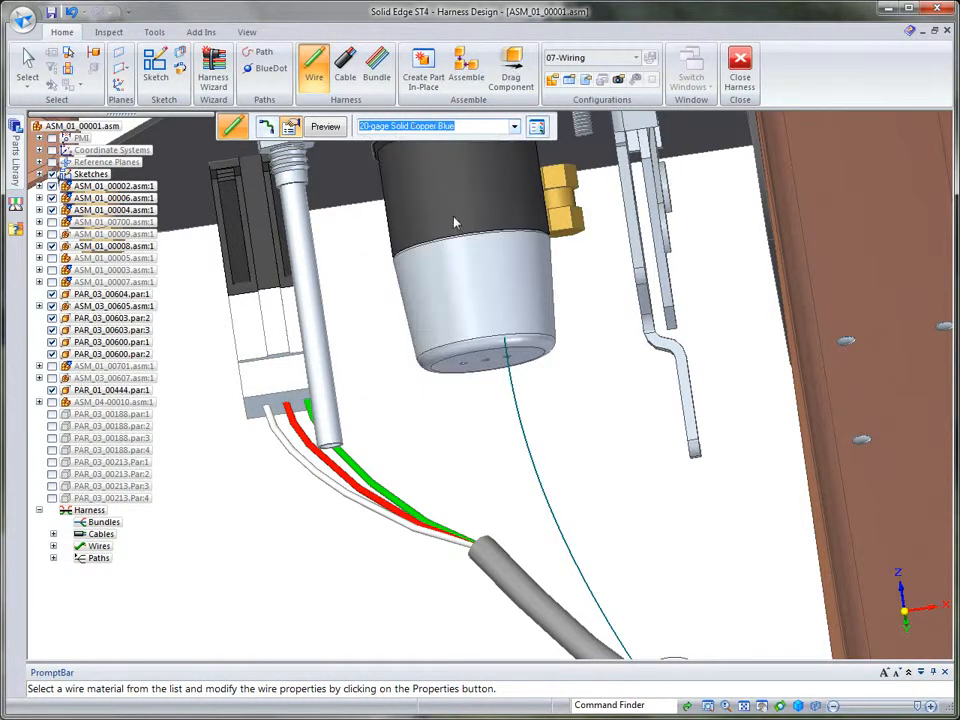
right_click(588, 317)
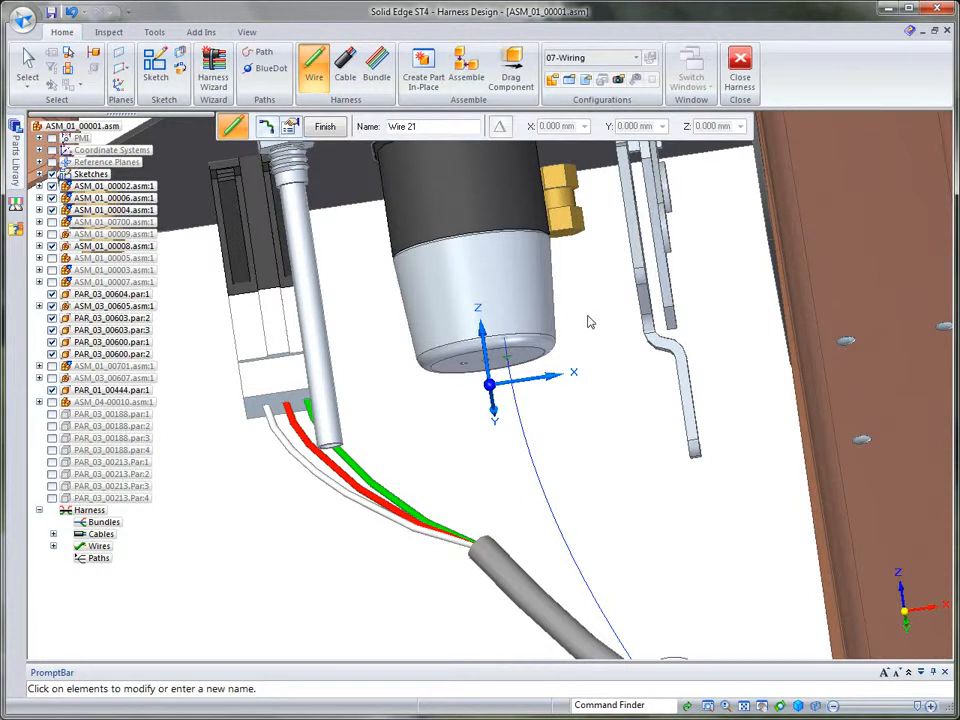
right_click(588, 319)
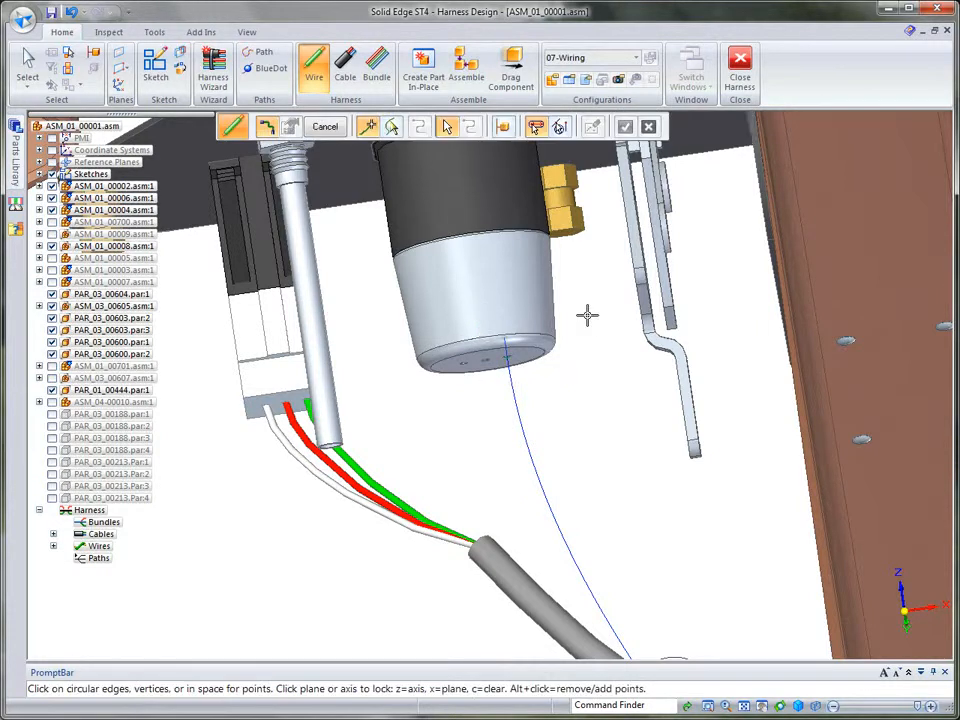
Route a second wire path from the switch's middle terminal to the third terminal hole of the relay.
click(484, 348)
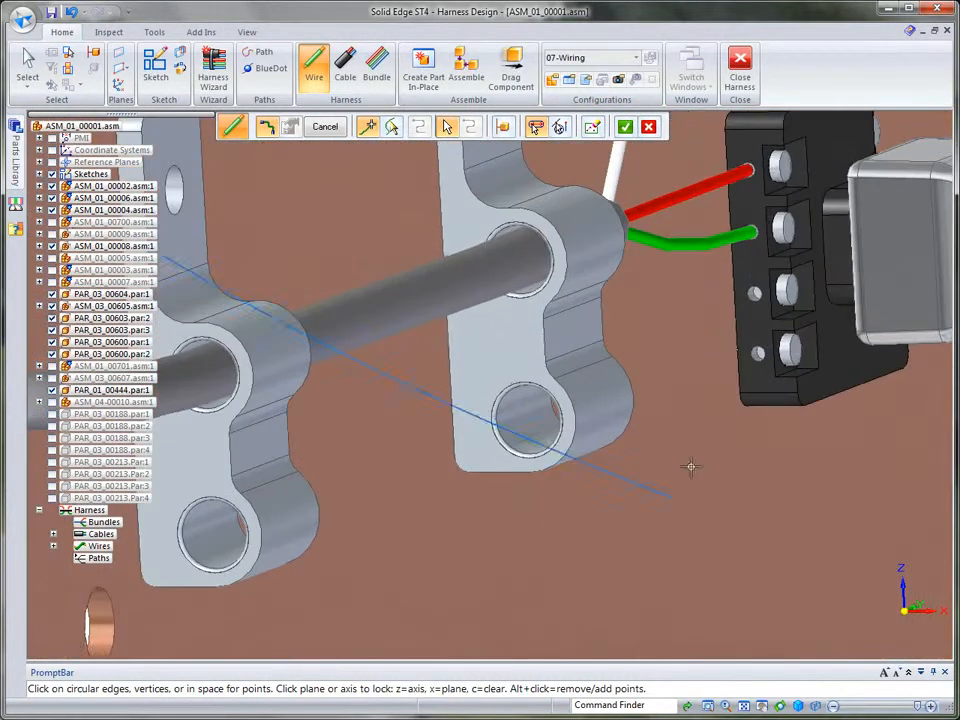
click(755, 296)
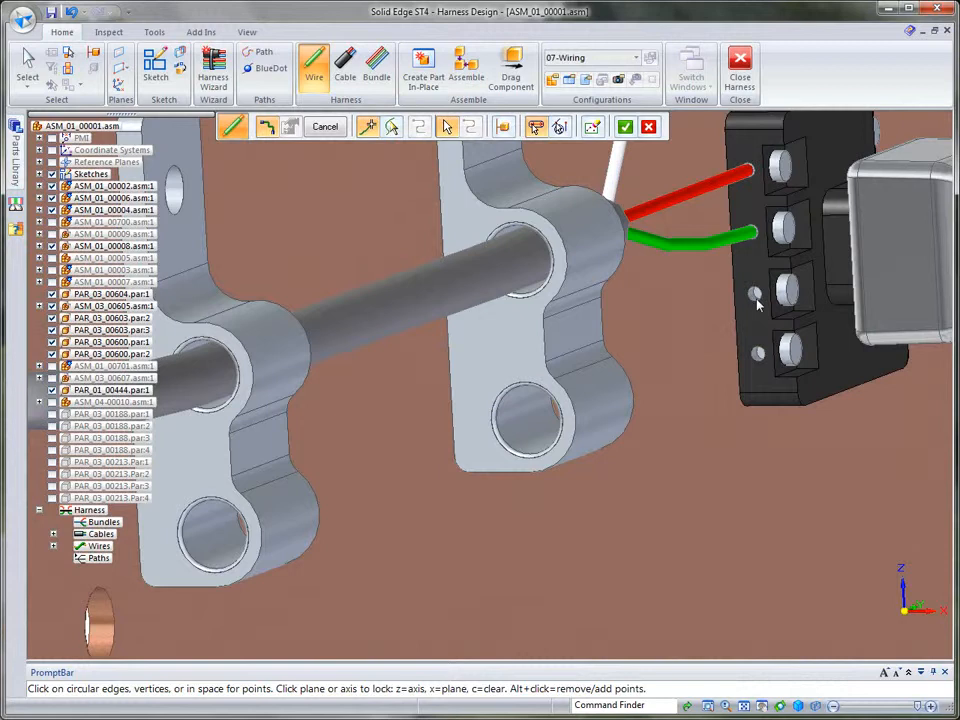
right_click(795, 470)
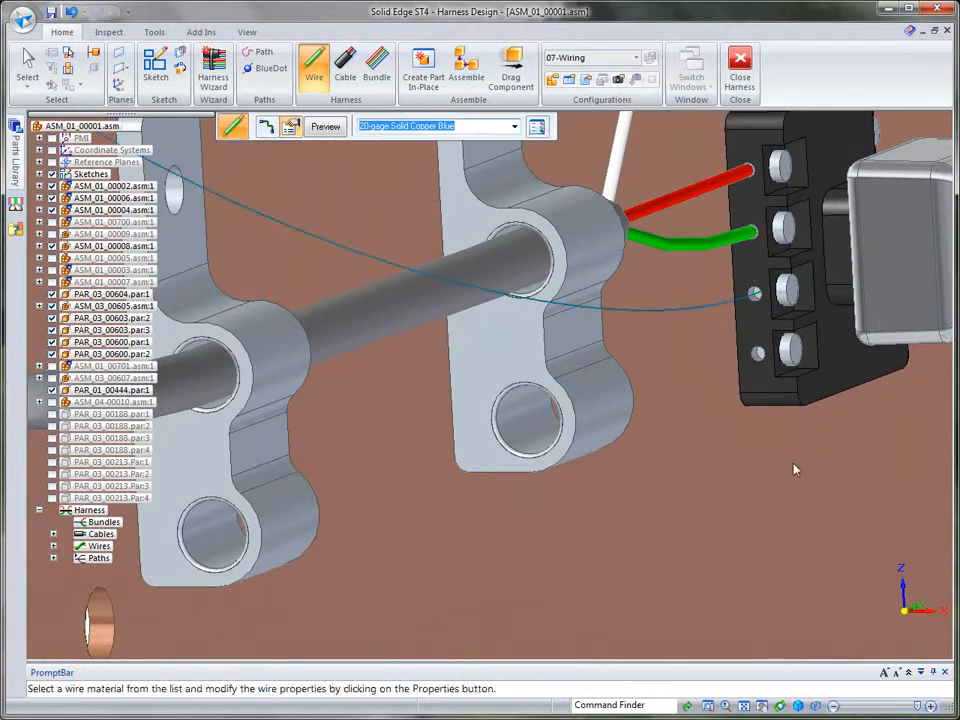
Assign the 20-gage Solid Copper Dk Magenta material to the second wire and finish it.
click(507, 130)
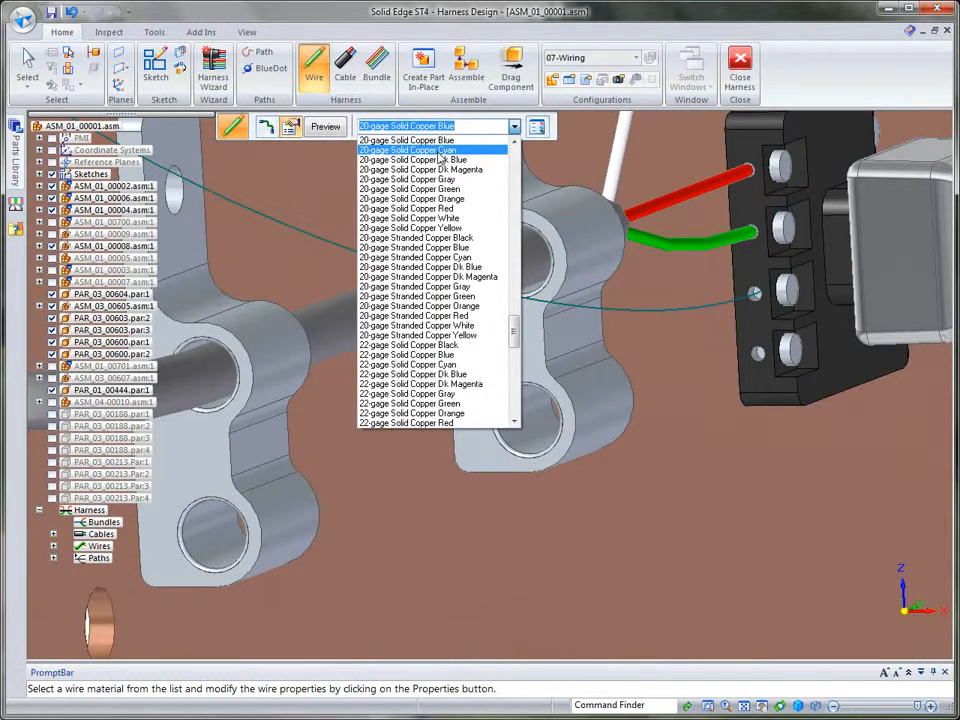
click(437, 171)
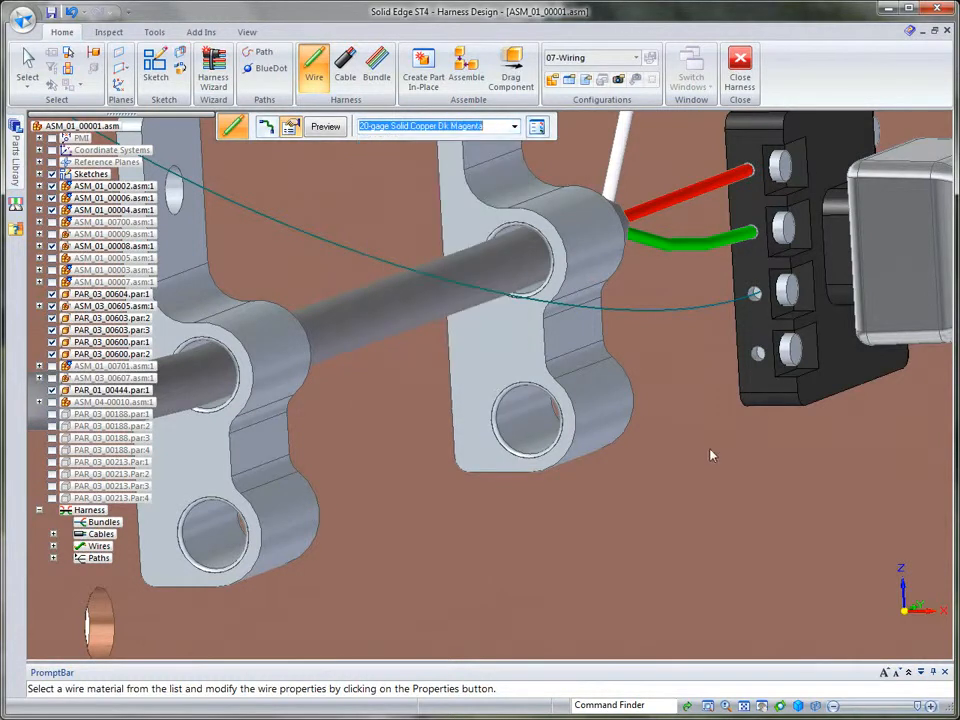
right_click(706, 442)
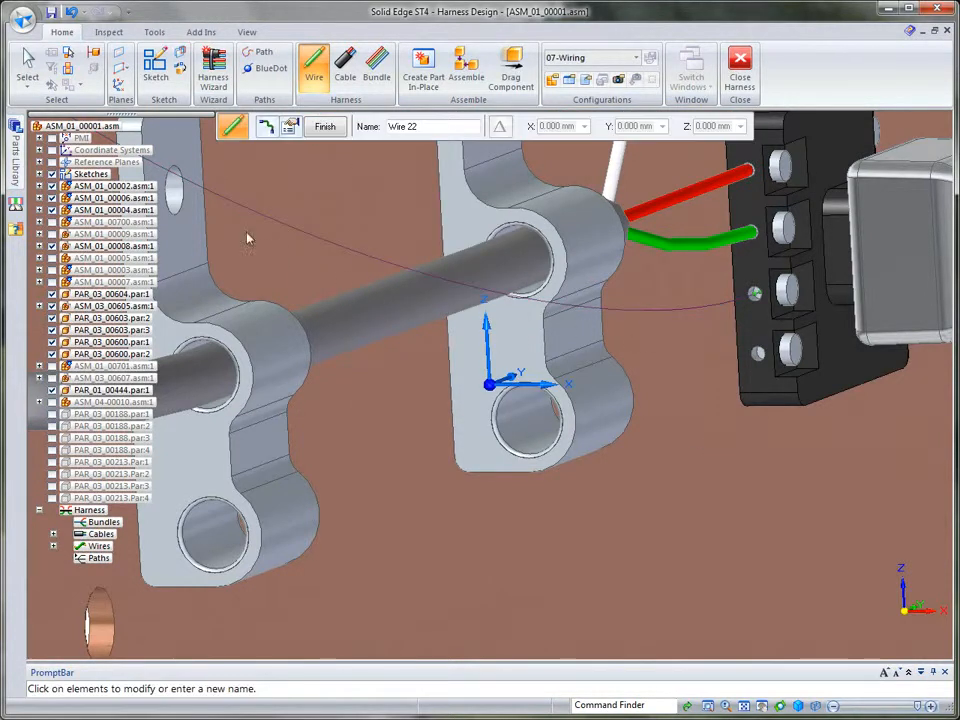
right_click(673, 409)
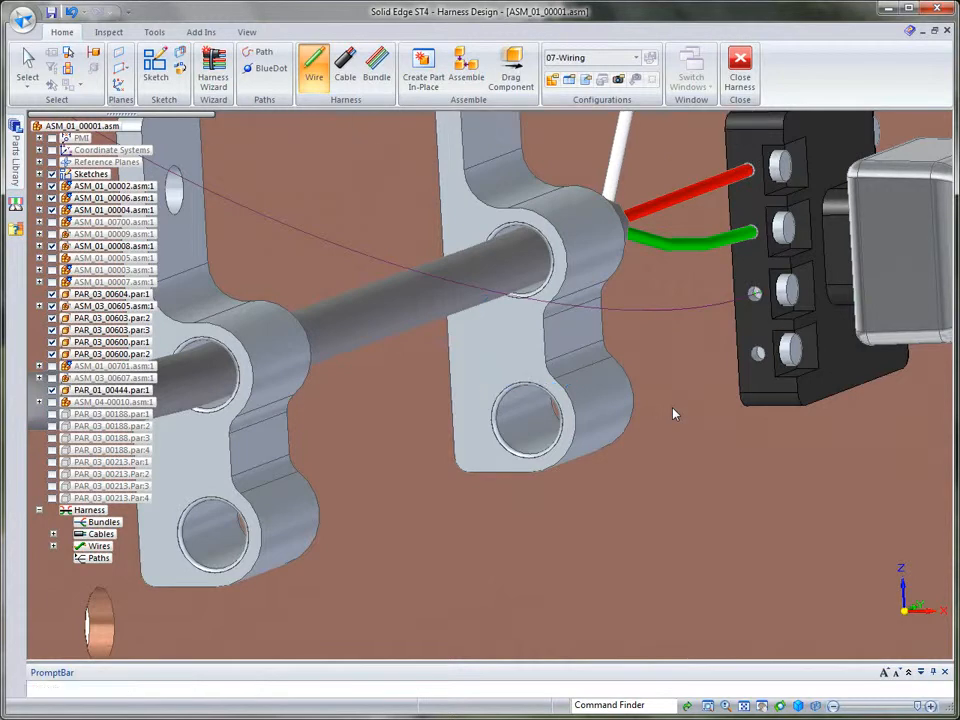
Route a third wire path from the relay's lowest terminal hole to the remaining terminal under the switch.
click(766, 345)
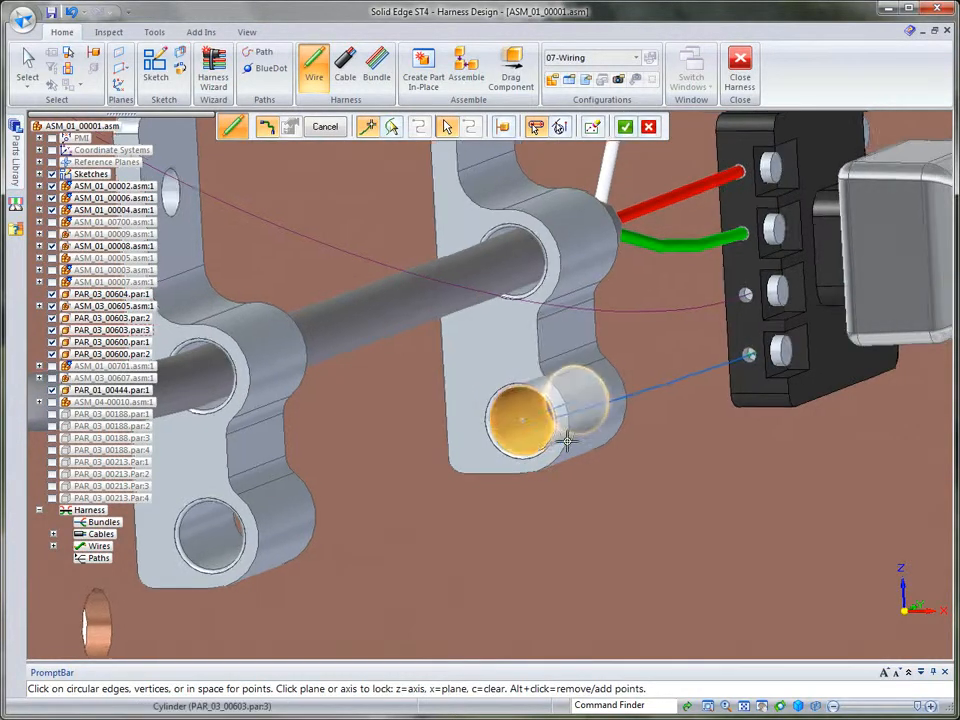
middle_drag(490, 426, 549, 418)
click(539, 543)
right_click(623, 530)
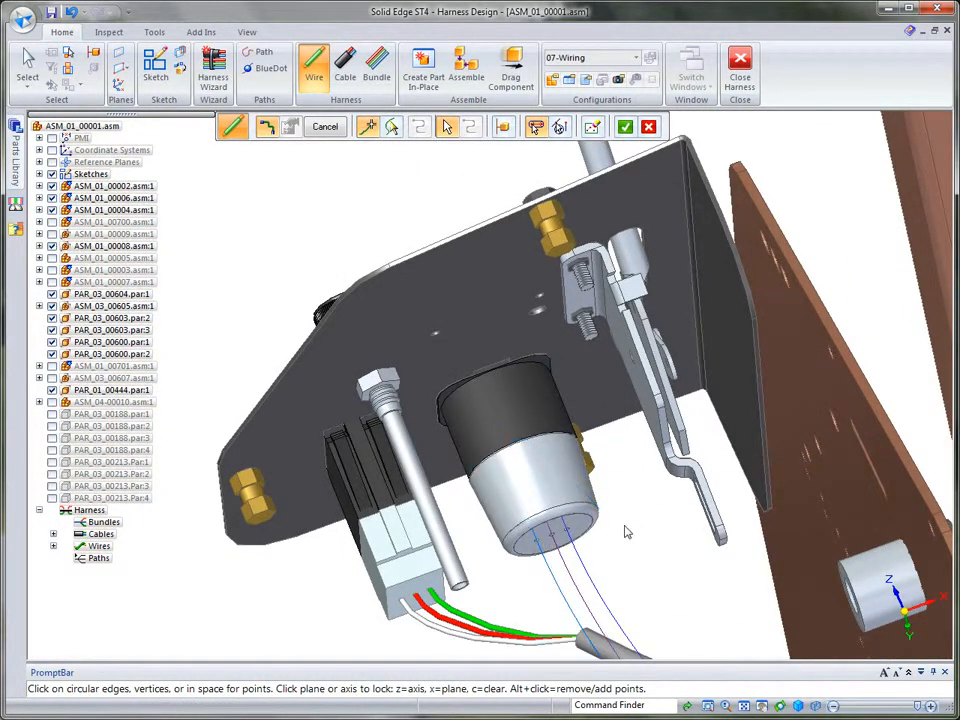
right_click(627, 530)
Assign the 20-gage Solid Copper Green material to the third wire and preview it.
middle_drag(819, 223, 525, 124)
click(514, 126)
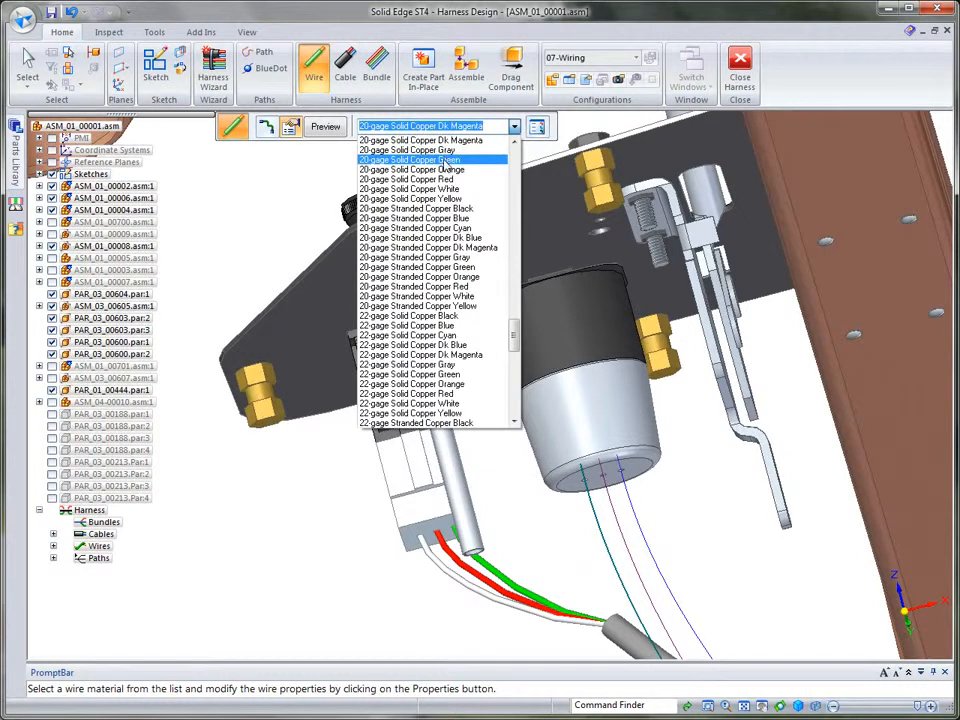
click(446, 160)
click(322, 128)
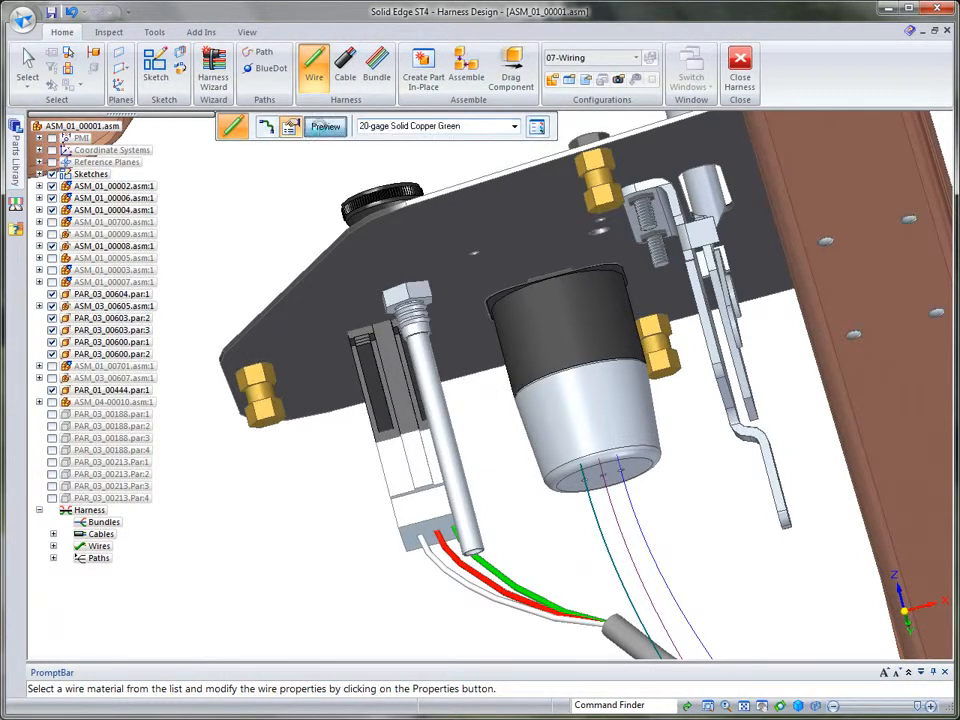
Review the third wire's general and computed properties, keep them, and finish the wire.
click(290, 127)
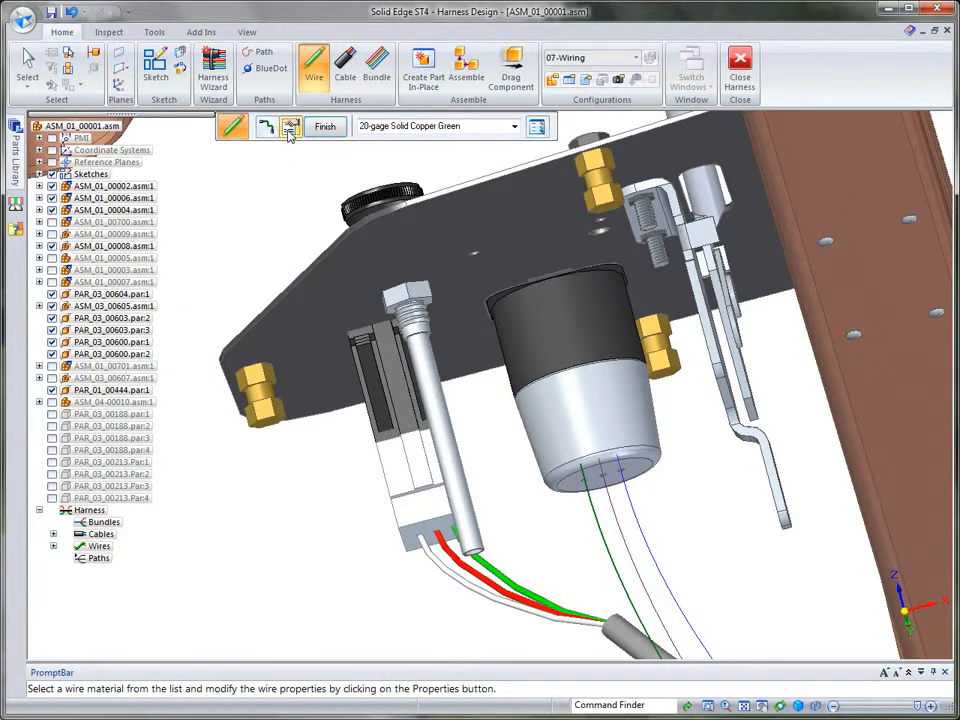
click(538, 127)
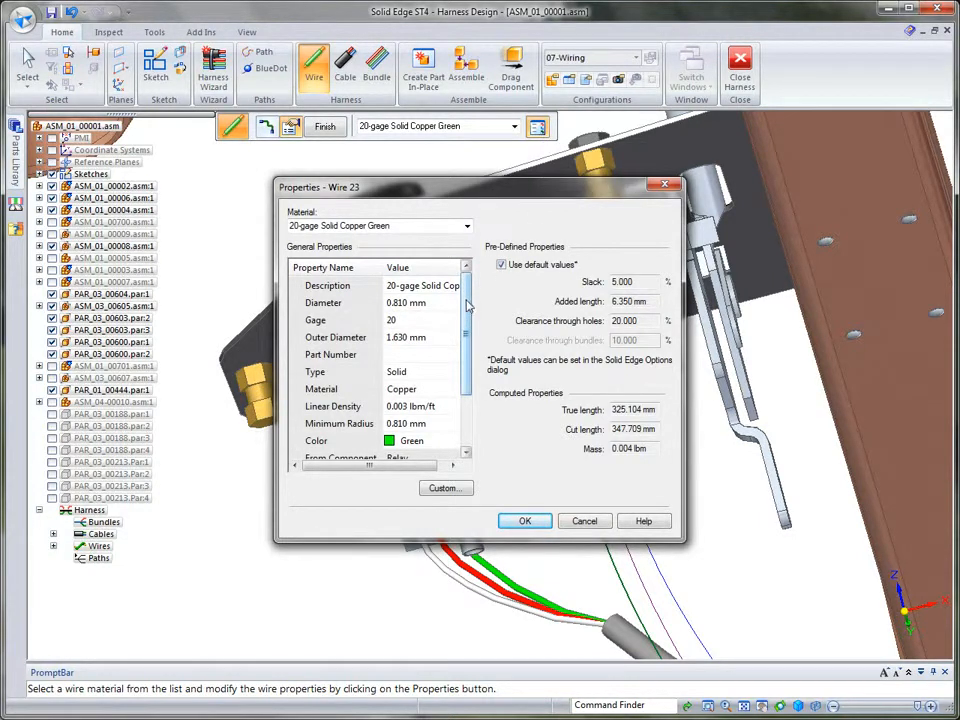
drag(467, 317, 467, 289)
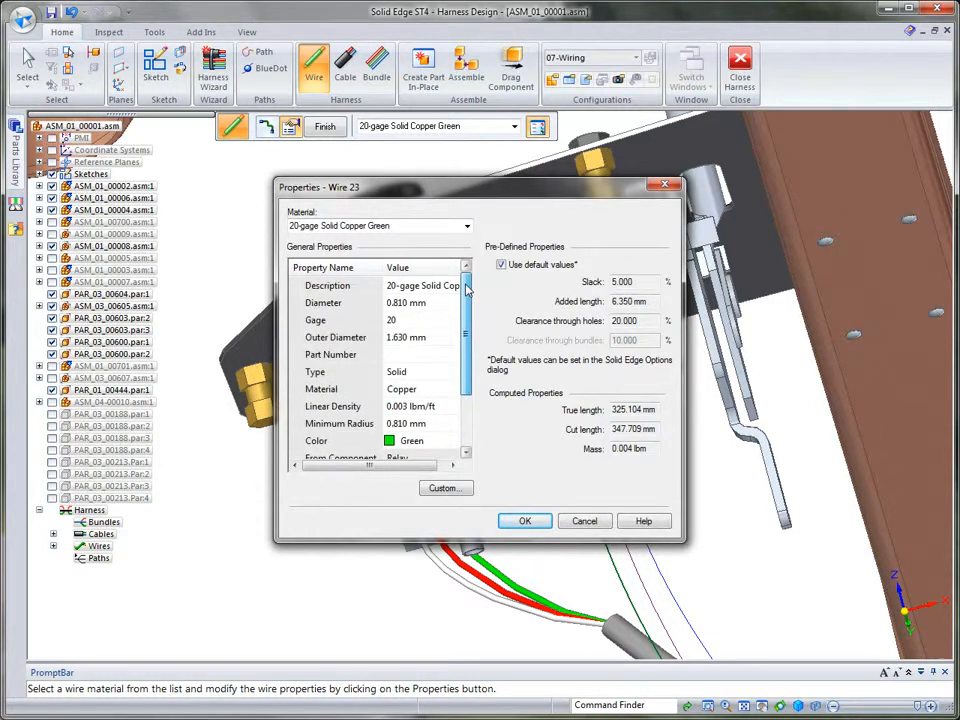
click(522, 521)
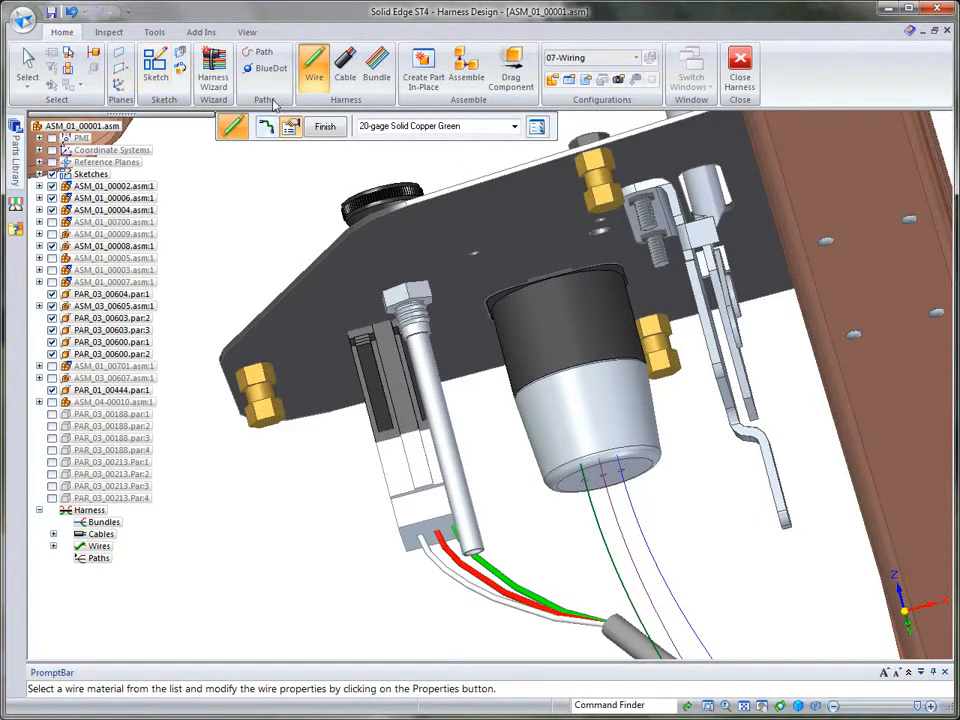
click(325, 126)
click(30, 58)
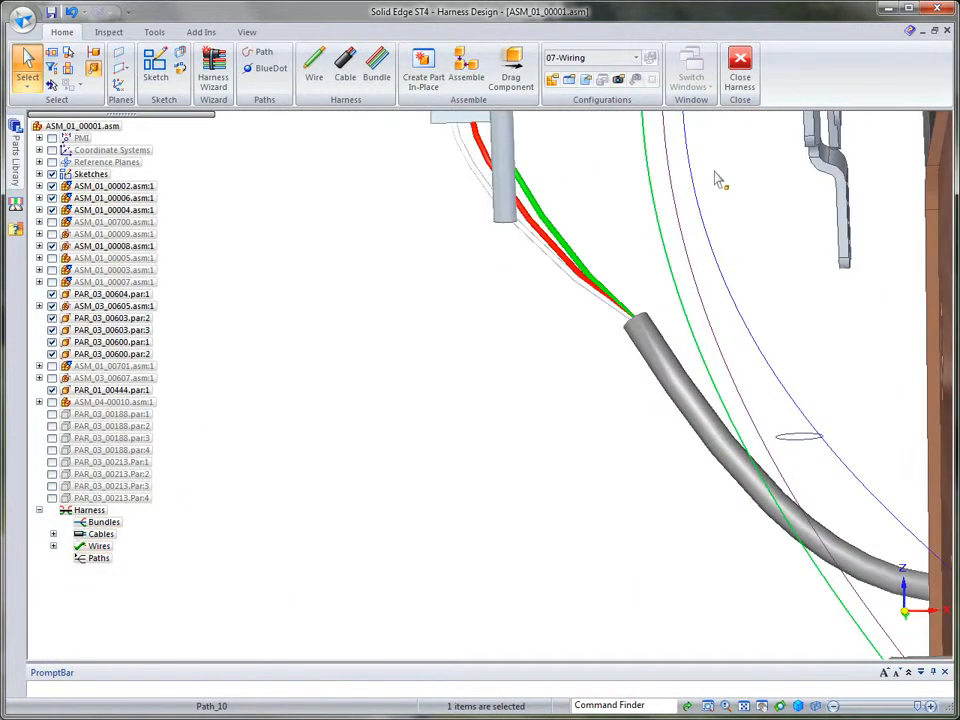
Start a new cable containing the three newly routed wires and accept the wire selection.
click(351, 77)
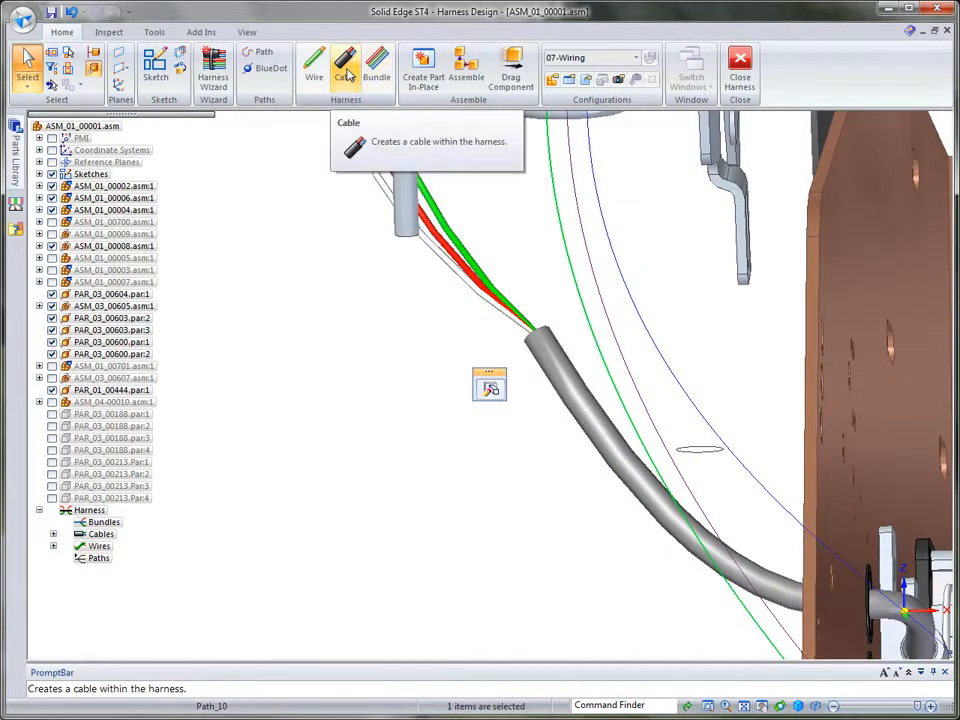
click(349, 76)
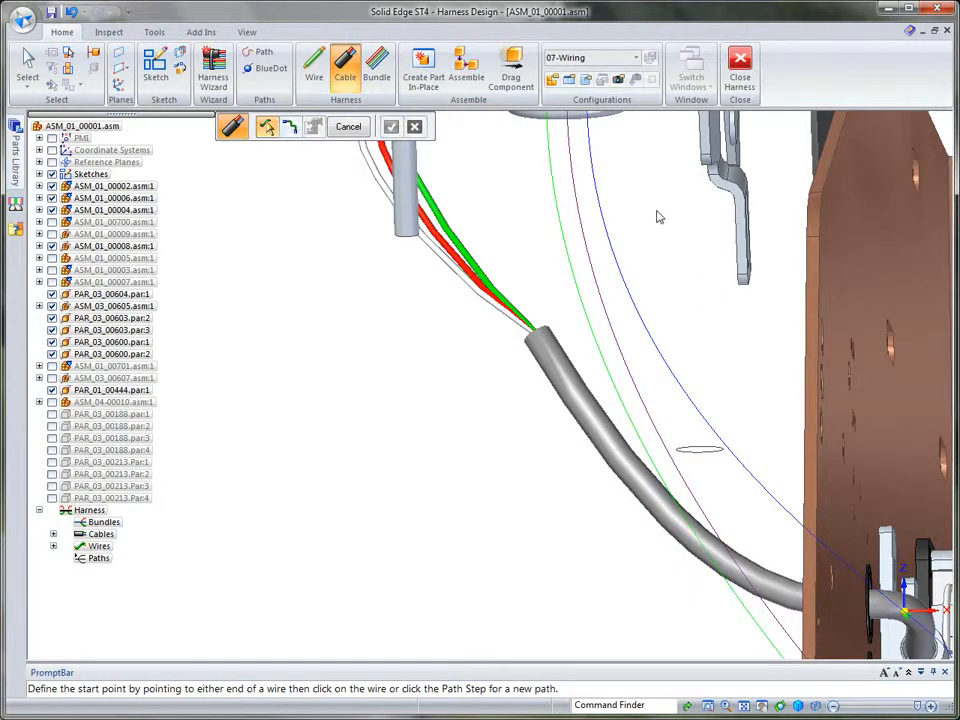
click(550, 144)
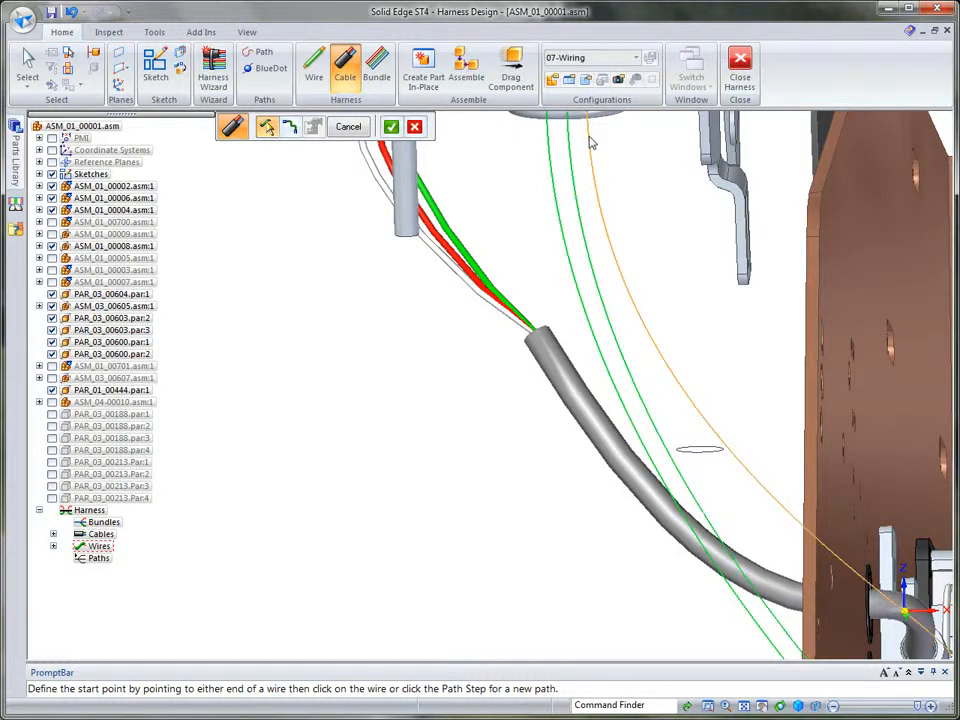
right_click(698, 257)
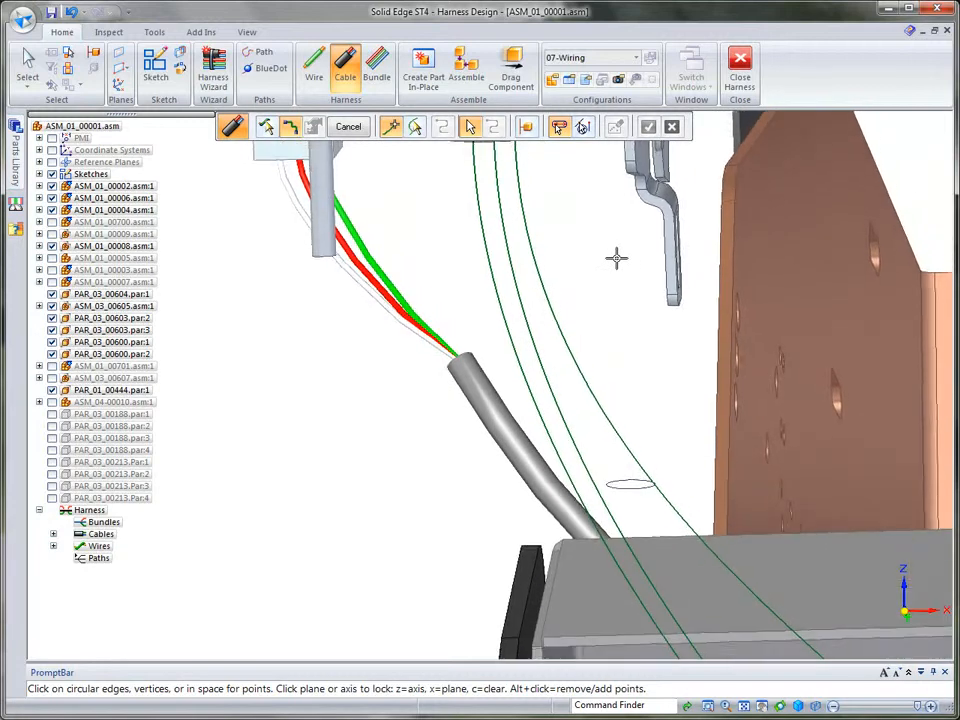
Route the cable path from the sketch circle's center through the lower grommet and the lower holes of both clamps.
click(584, 132)
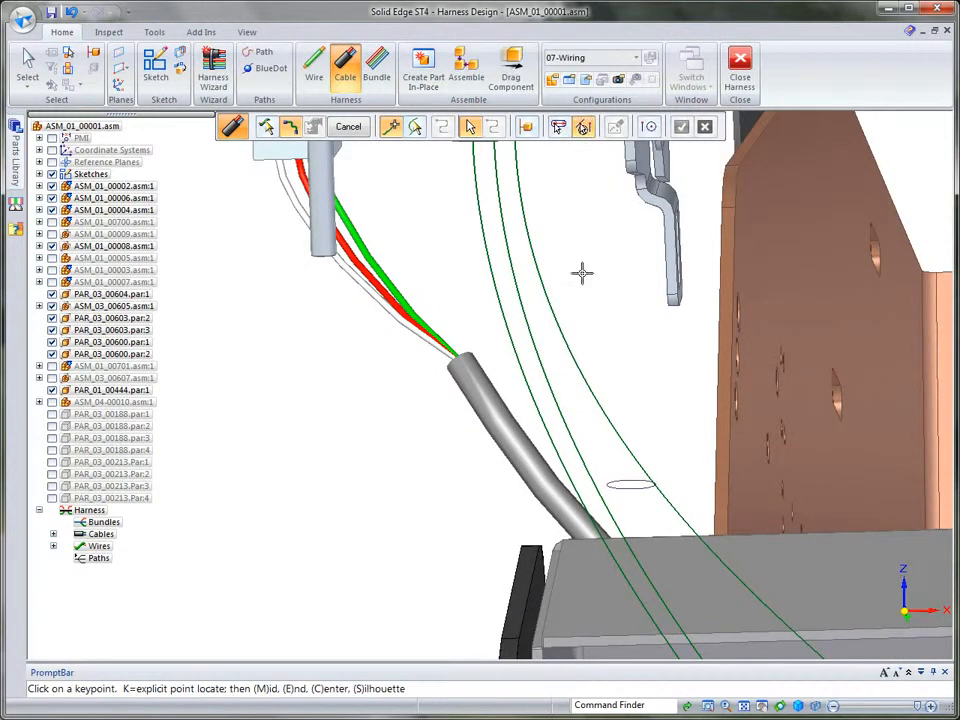
click(643, 490)
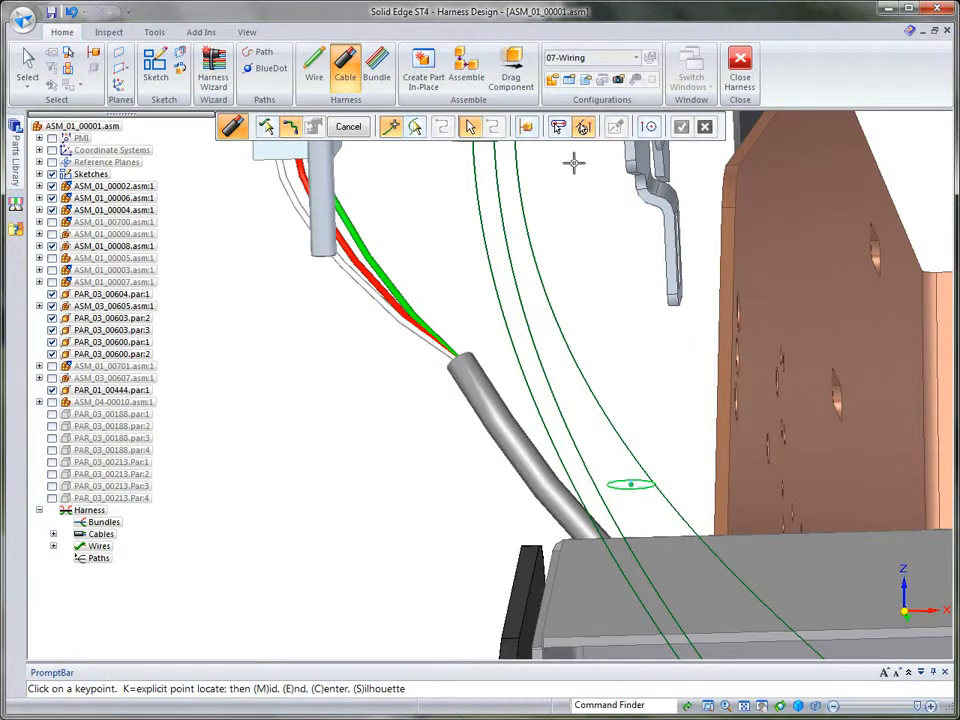
click(558, 130)
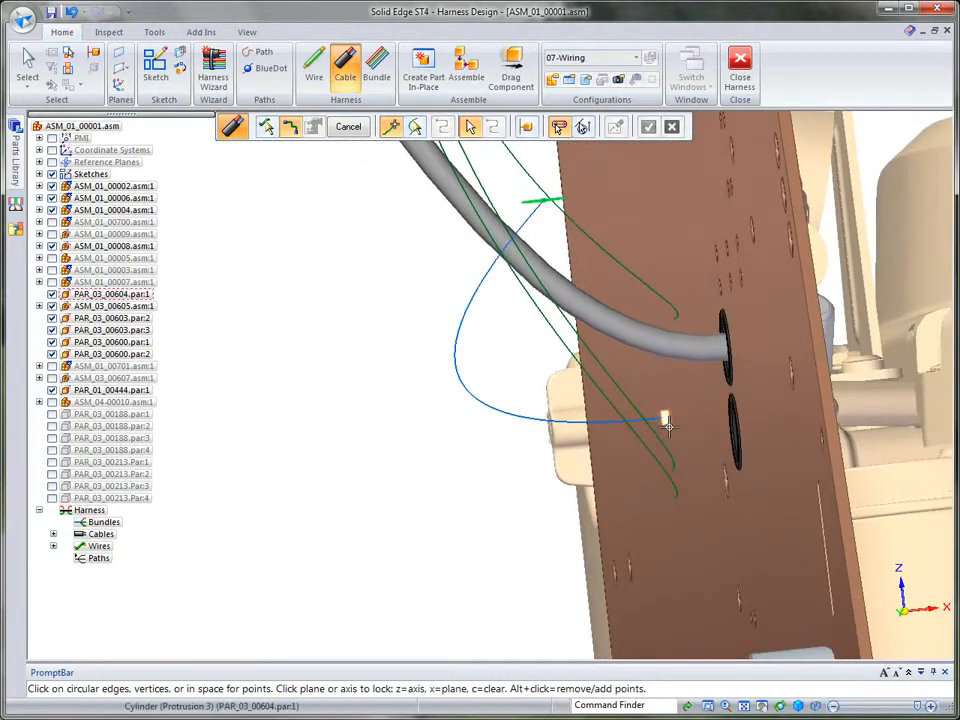
click(734, 432)
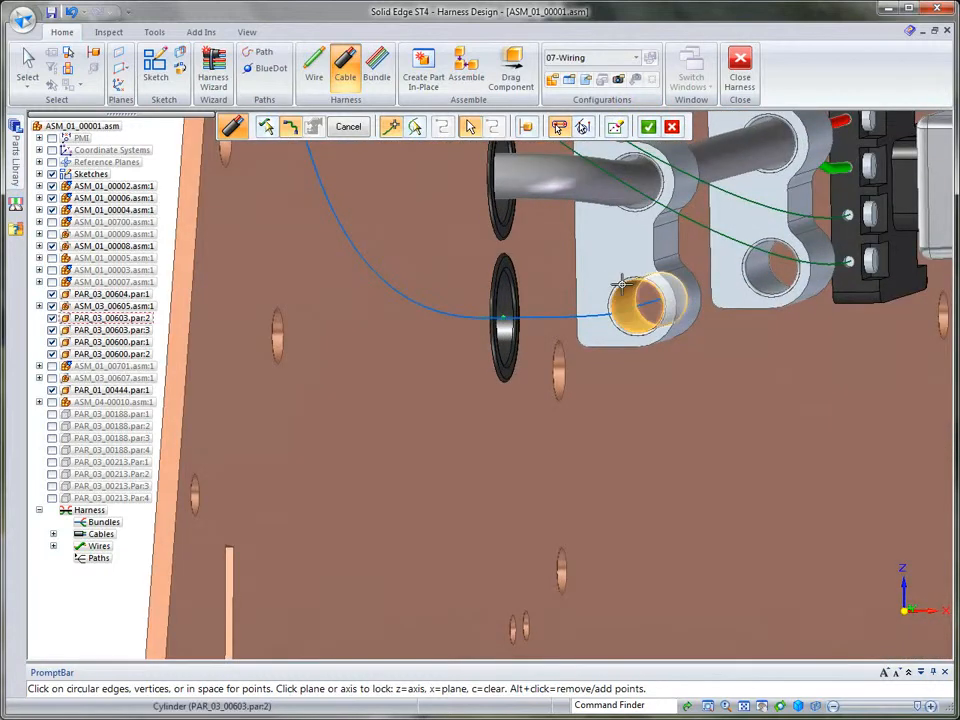
click(622, 285)
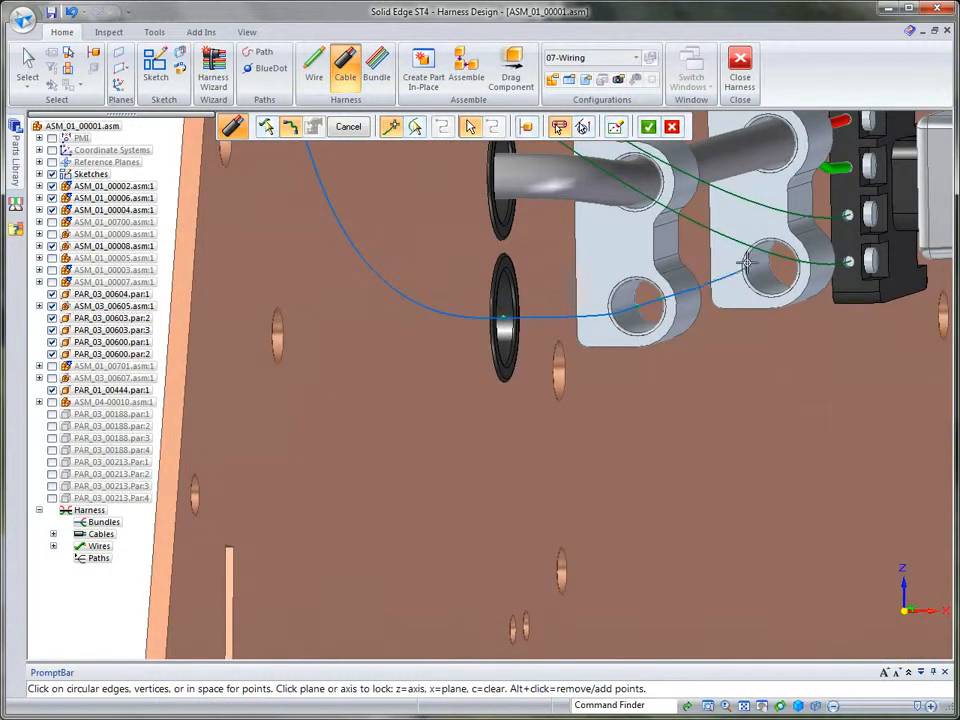
click(748, 261)
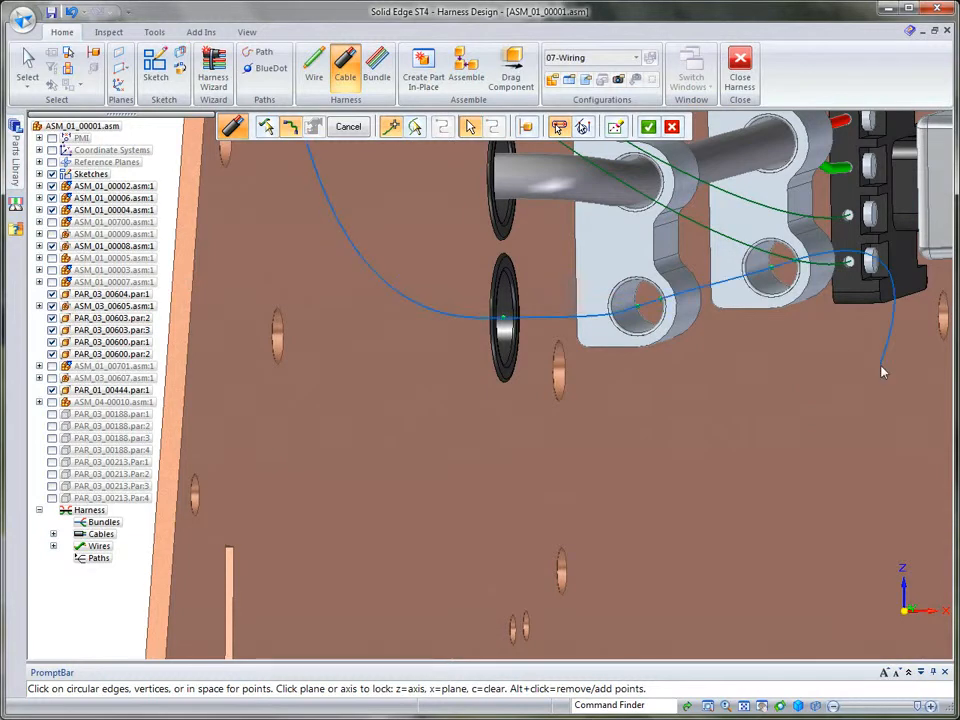
right_click(881, 373)
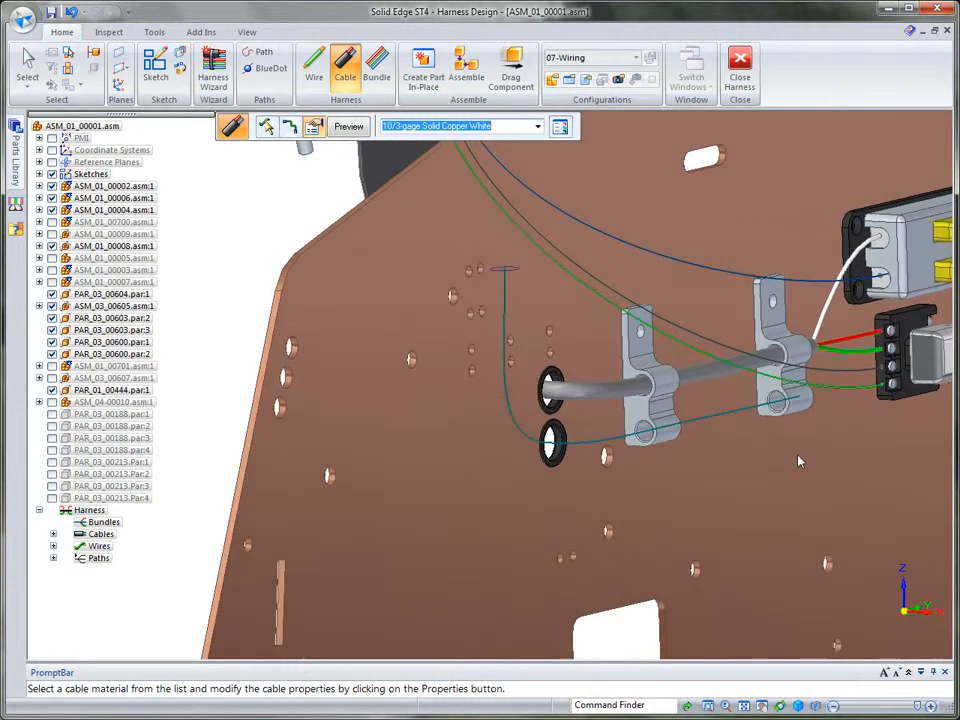
Assign the 14/3-gage Solid Copper White material to the cable, preview it and finish the cable.
click(520, 128)
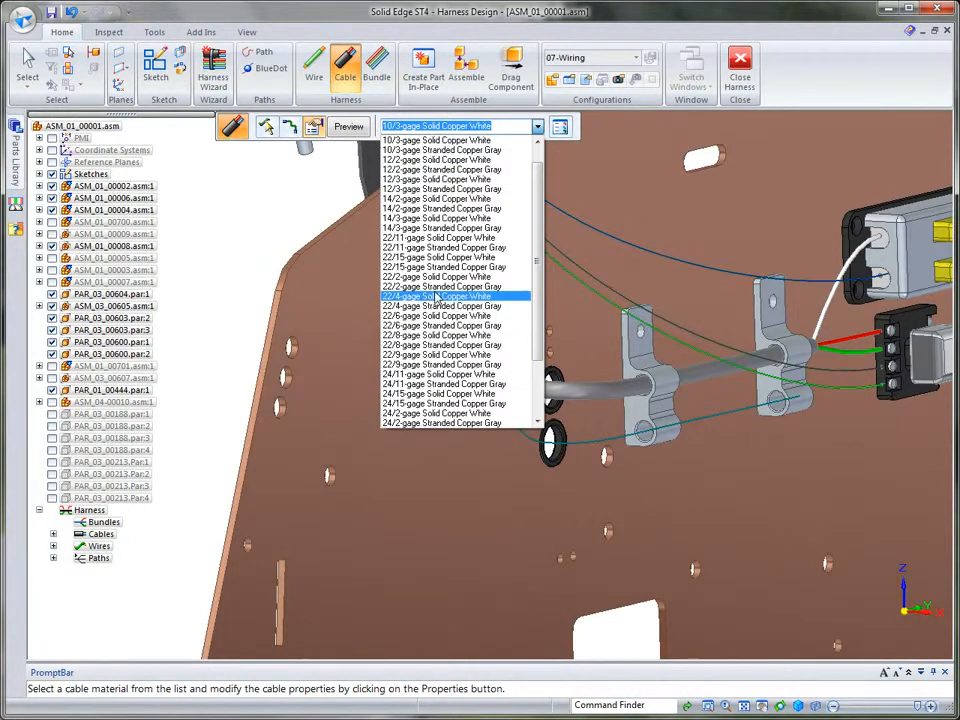
click(470, 218)
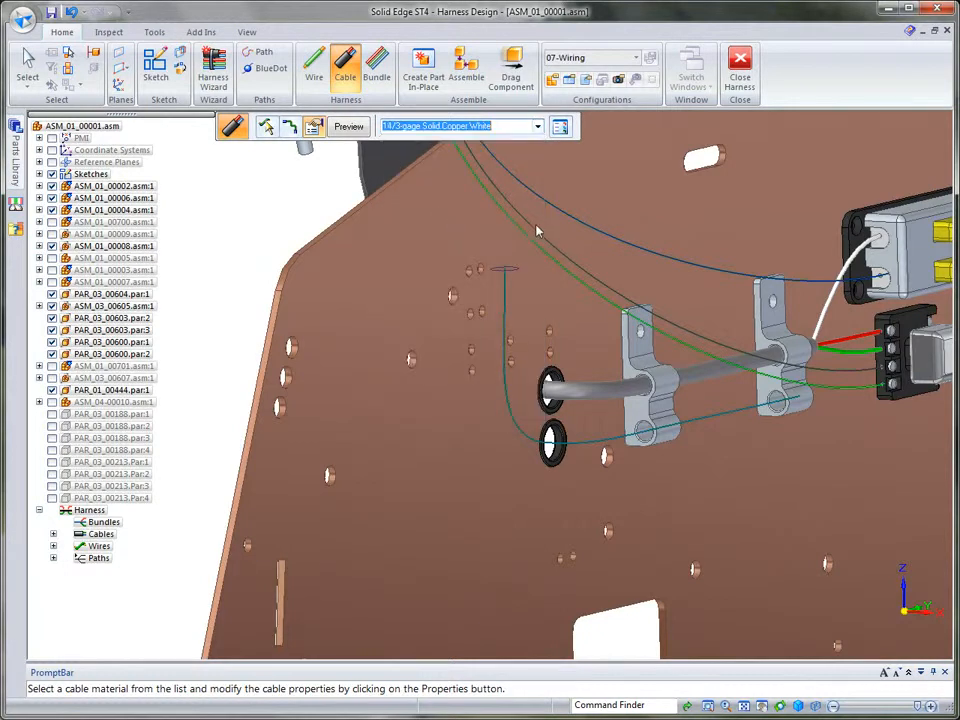
click(348, 126)
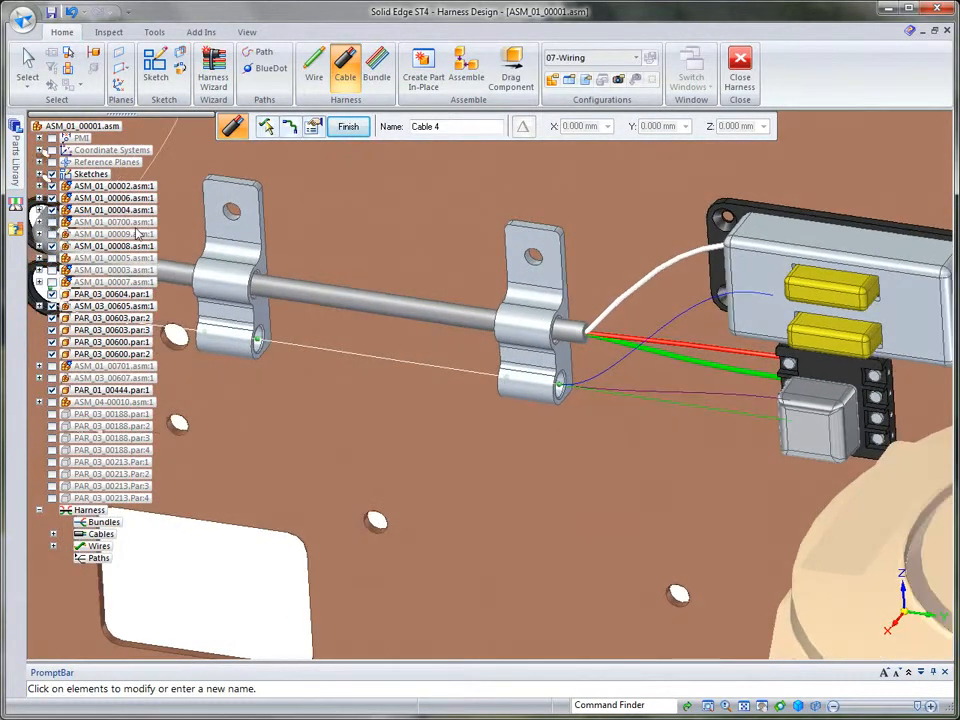
click(27, 65)
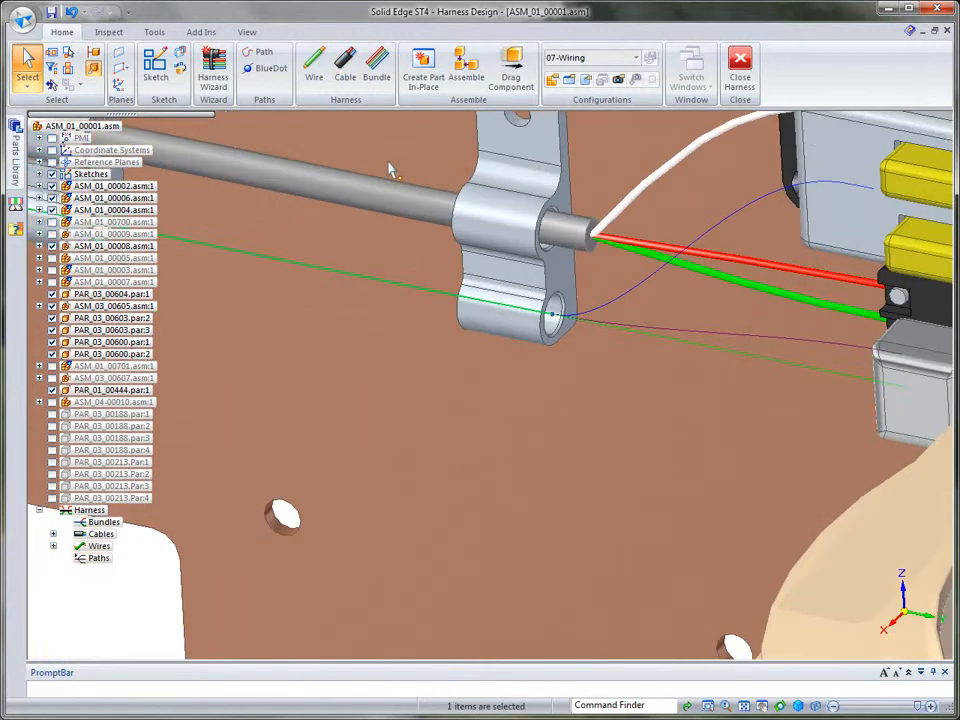
Move the BlueDot at the cable's end in the clamp's lower hole along the Y axis to about Y 523.5 mm.
click(485, 276)
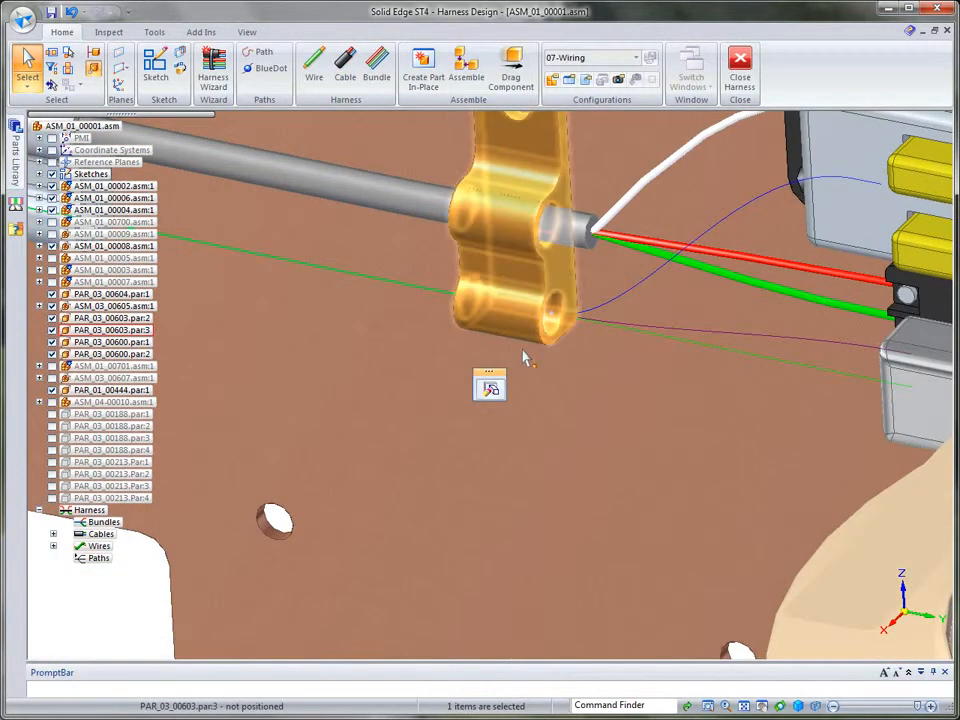
click(578, 421)
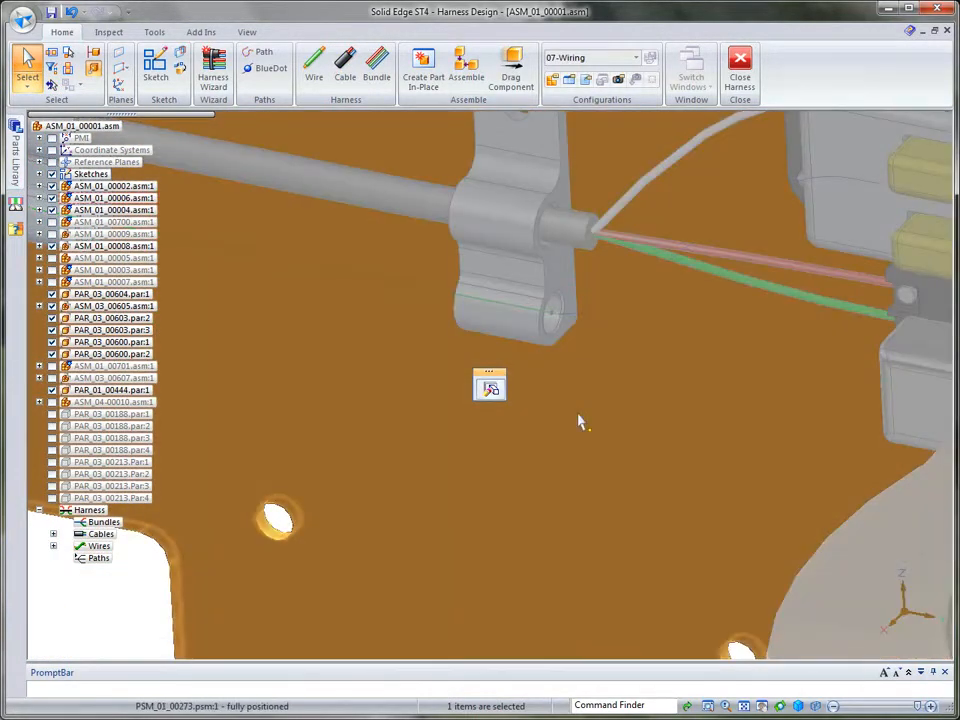
click(556, 321)
right_click(551, 319)
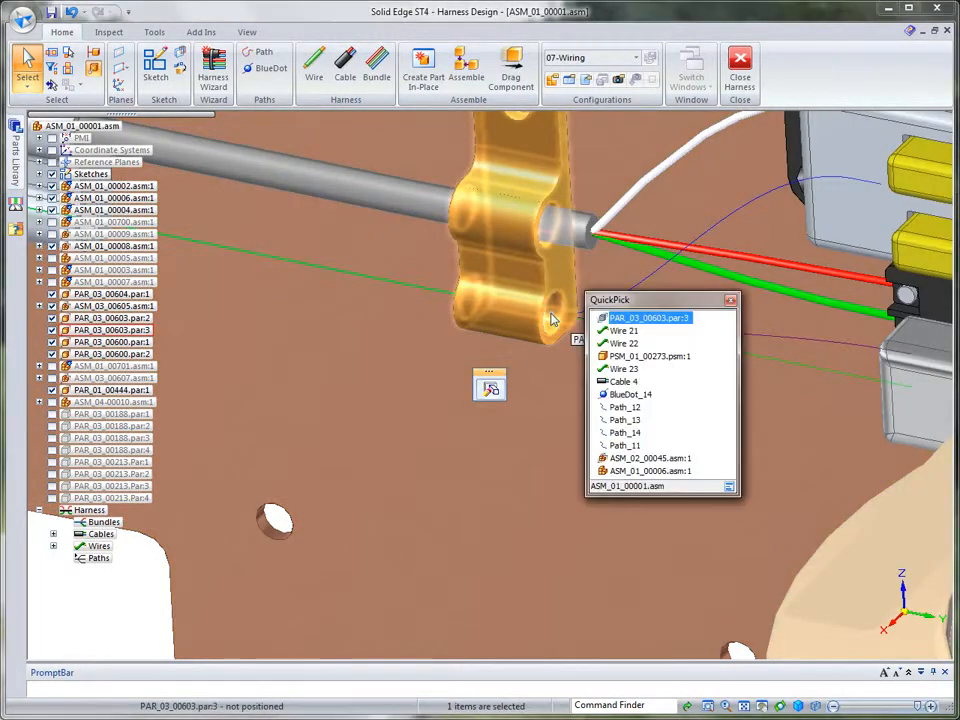
click(632, 402)
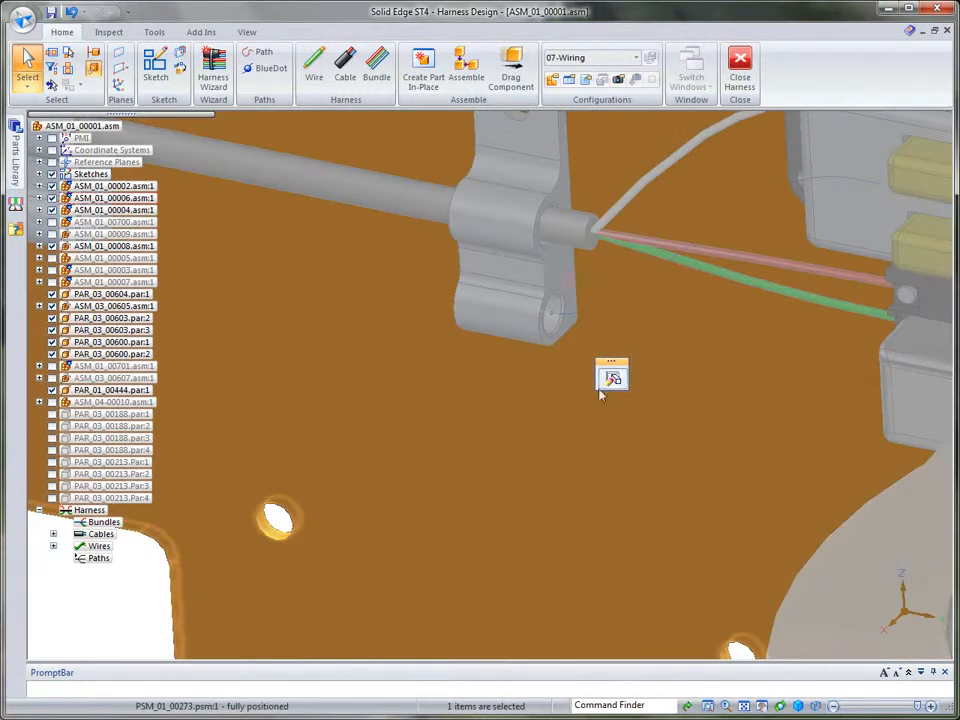
click(613, 380)
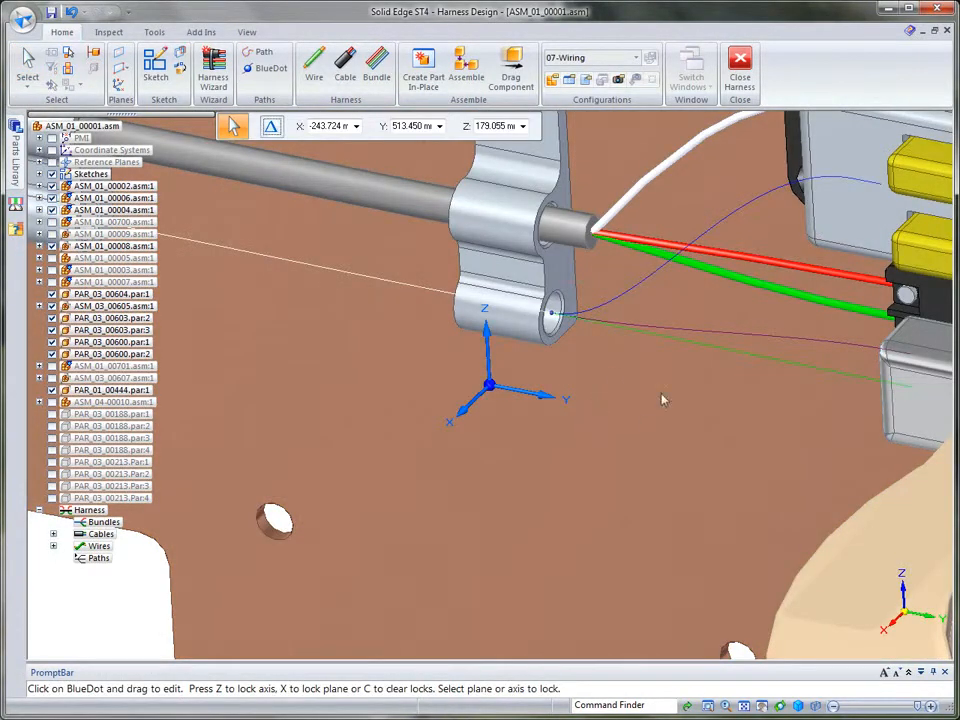
click(516, 397)
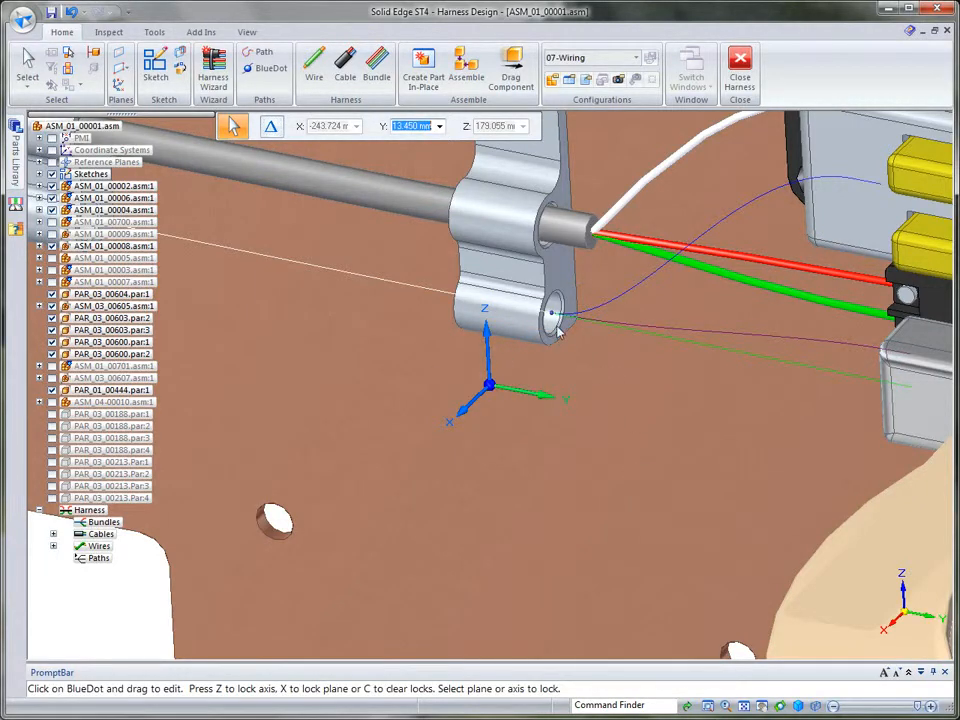
drag(553, 314, 596, 326)
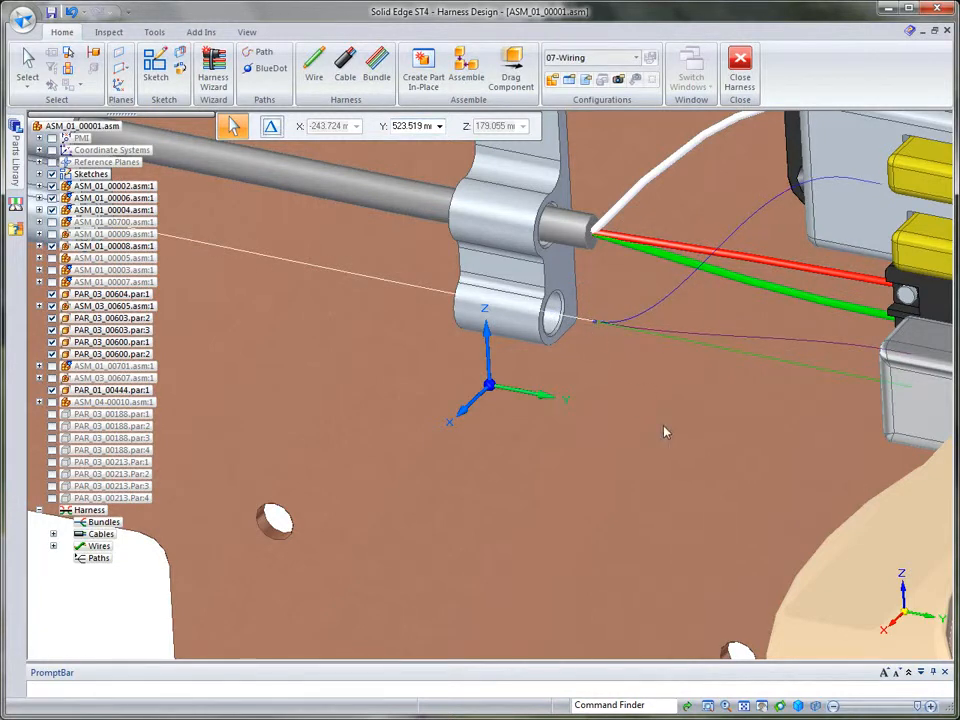
scroll(665, 432, down, 3)
scroll(665, 432, down, 3)
click(28, 62)
Create physical conductors for the entire harness.
scroll(60, 360, down, 3)
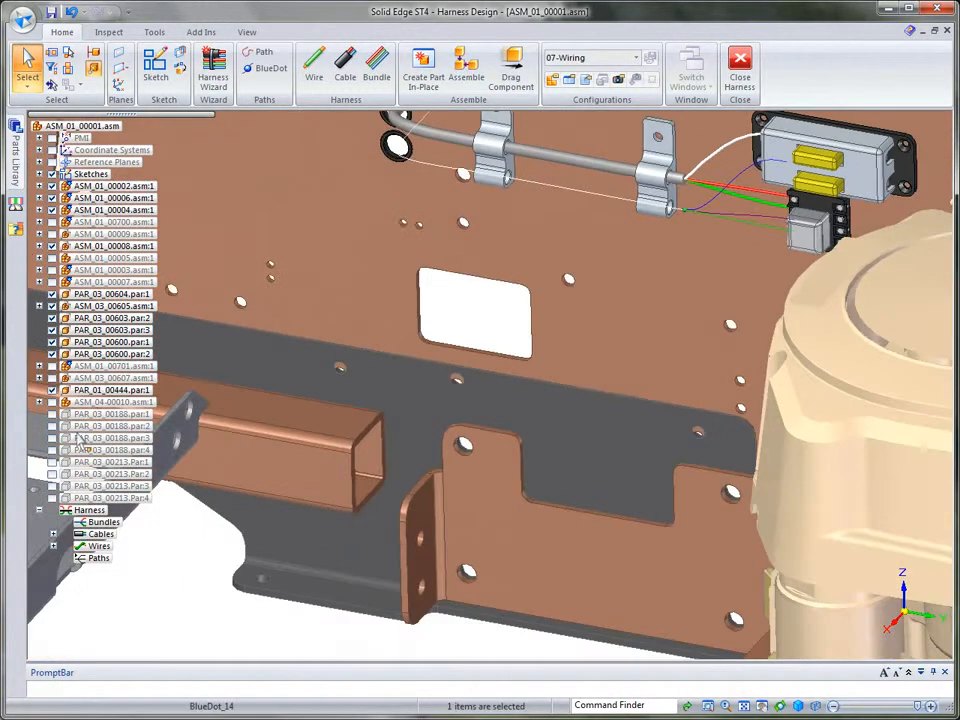
right_click(93, 511)
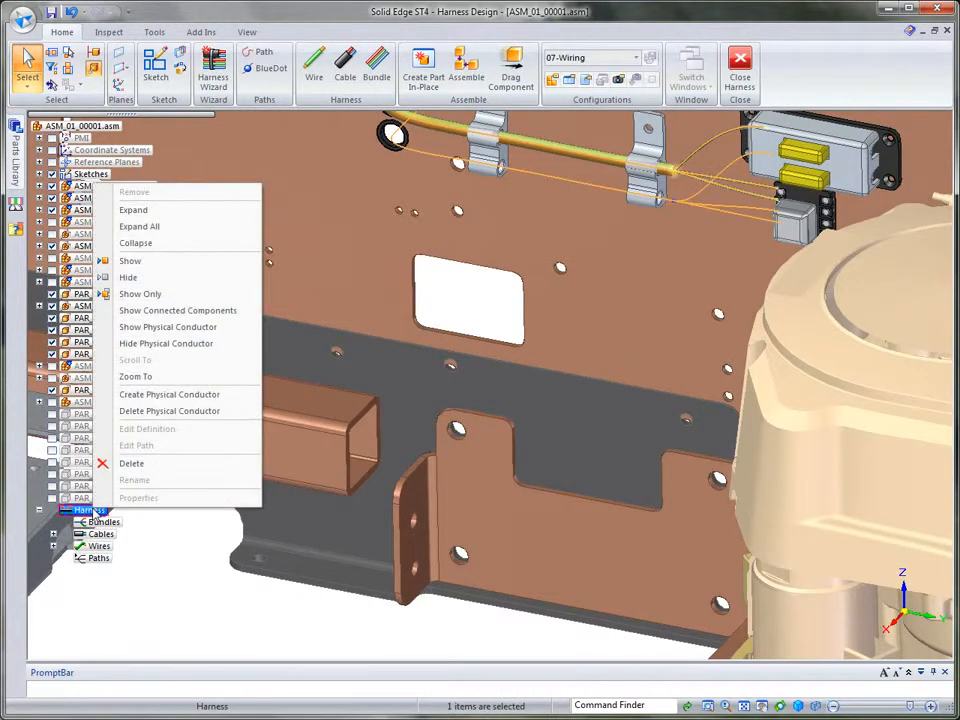
click(165, 396)
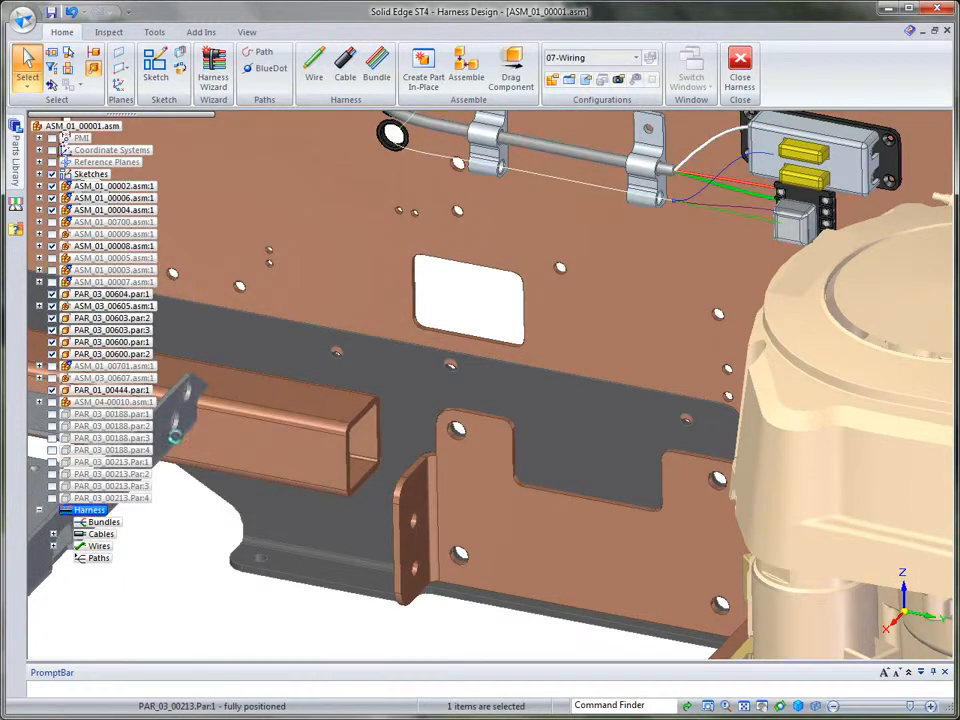
Hide all the harness's remaining wire path curves.
middle_drag(216, 591, 250, 167)
right_click(250, 164)
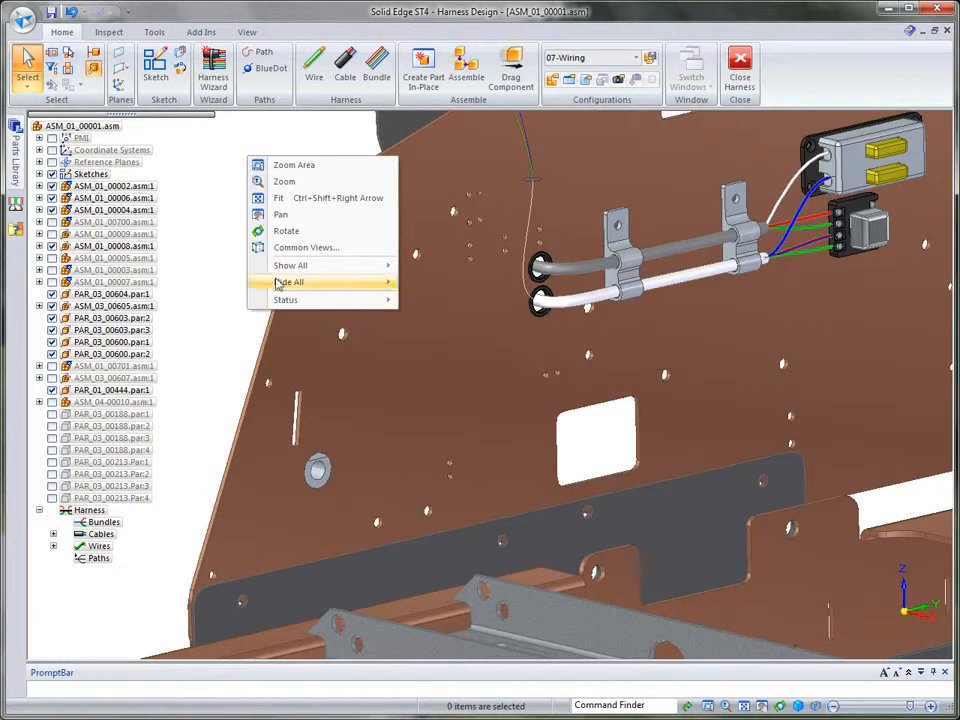
mouse_move(283, 284)
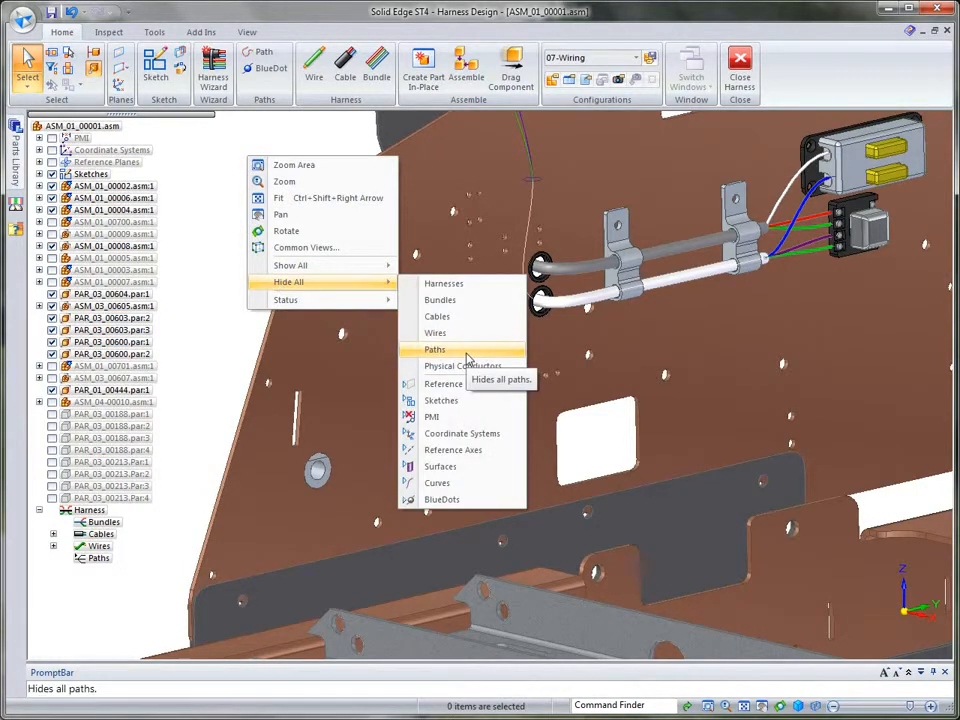
click(465, 336)
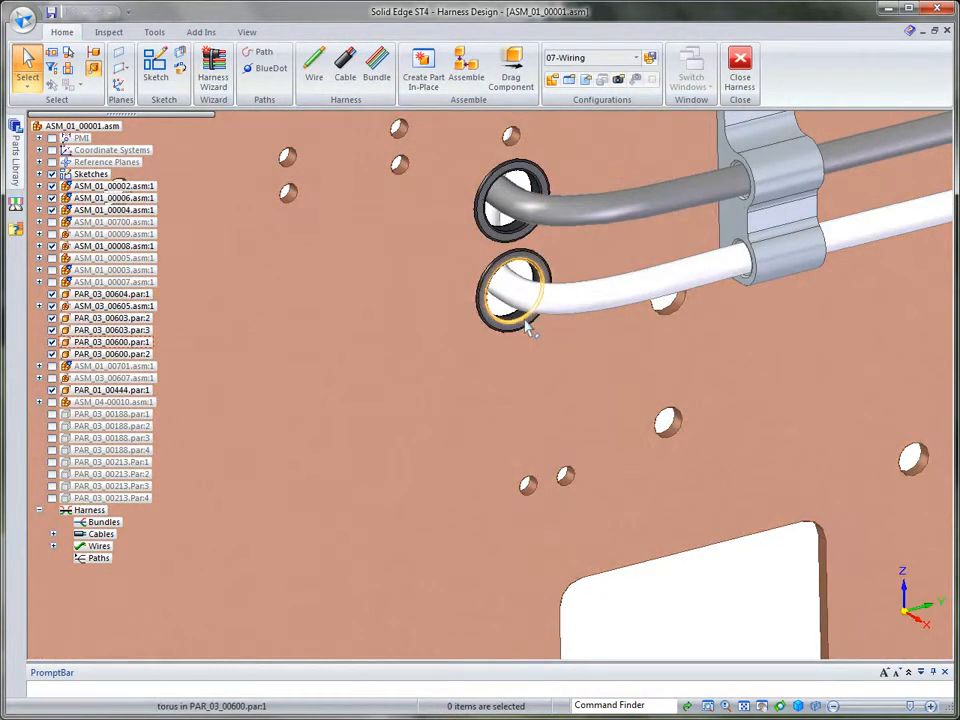
Select the cylindrical face of the plate's lower grommet hole and move it away from the clamps and downward.
right_click(527, 326)
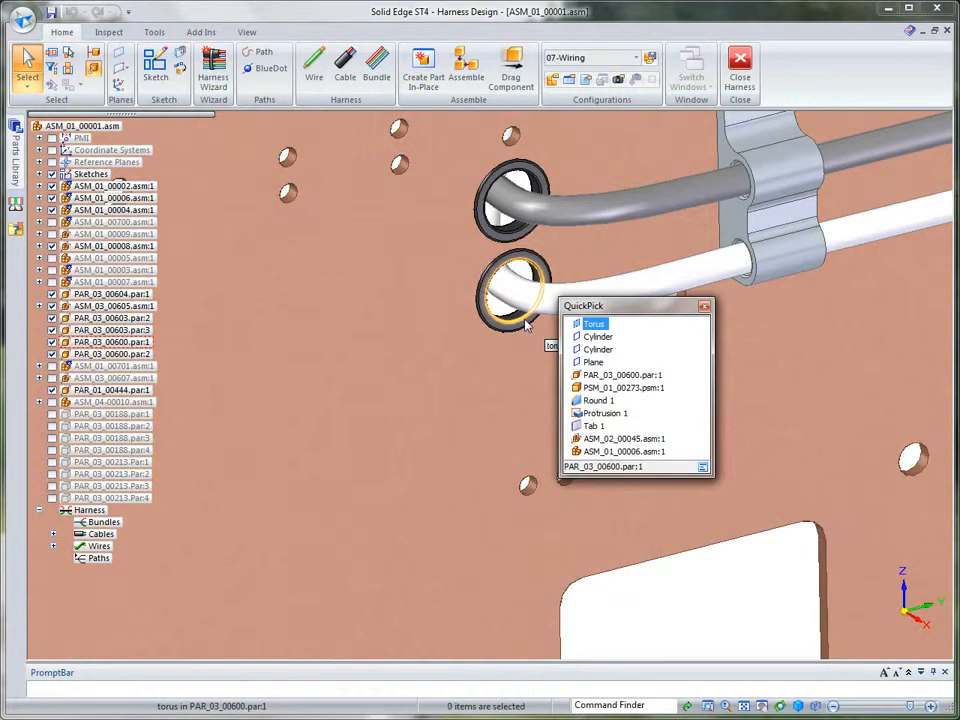
click(604, 342)
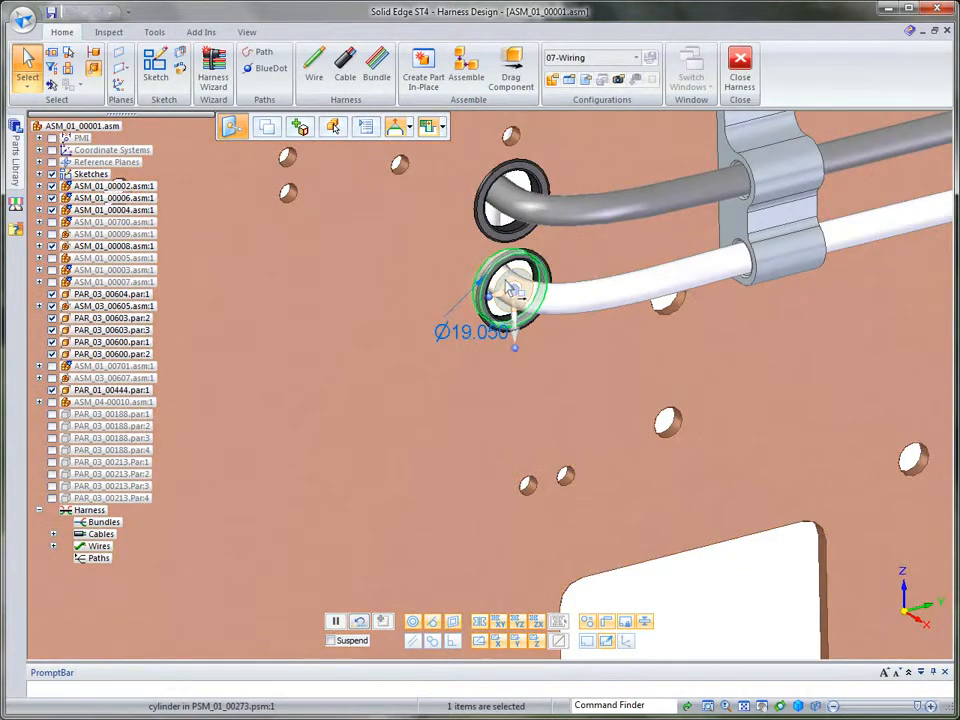
click(512, 290)
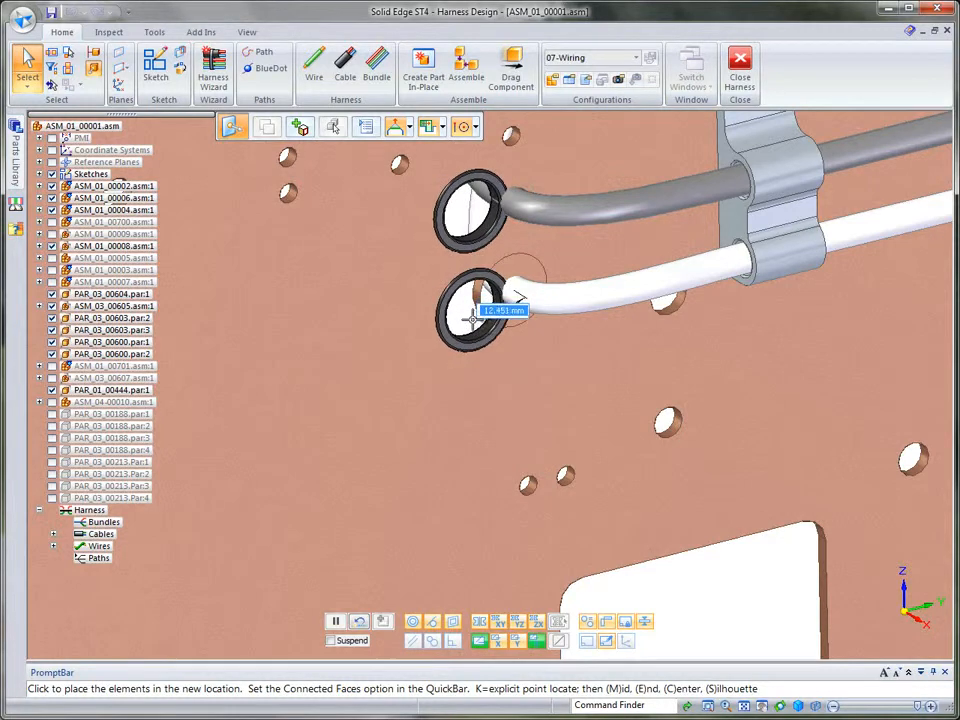
click(473, 320)
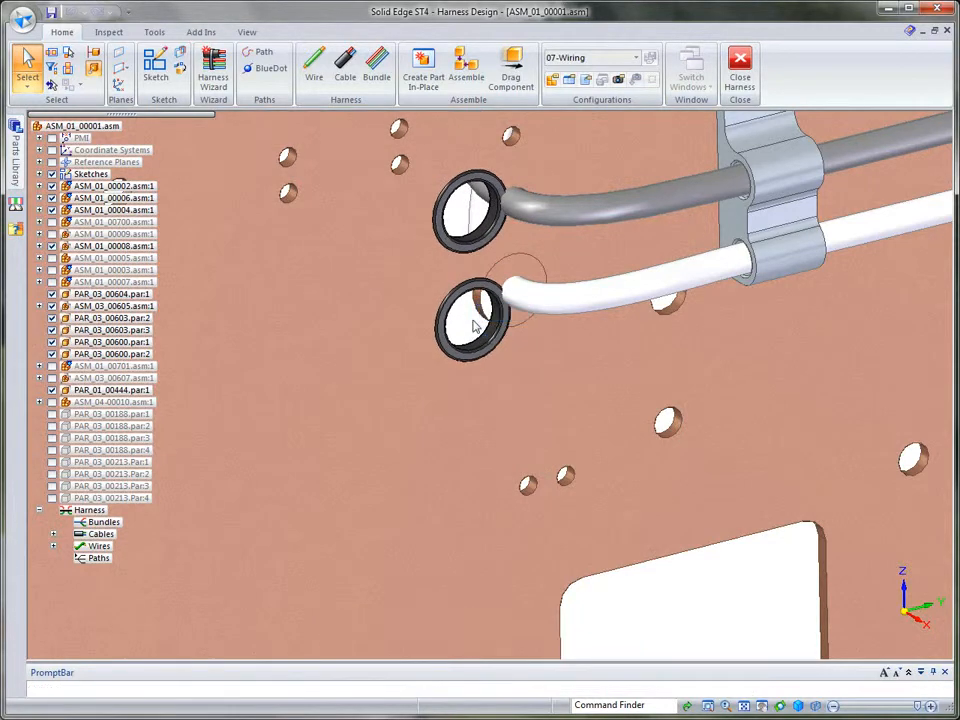
click(470, 322)
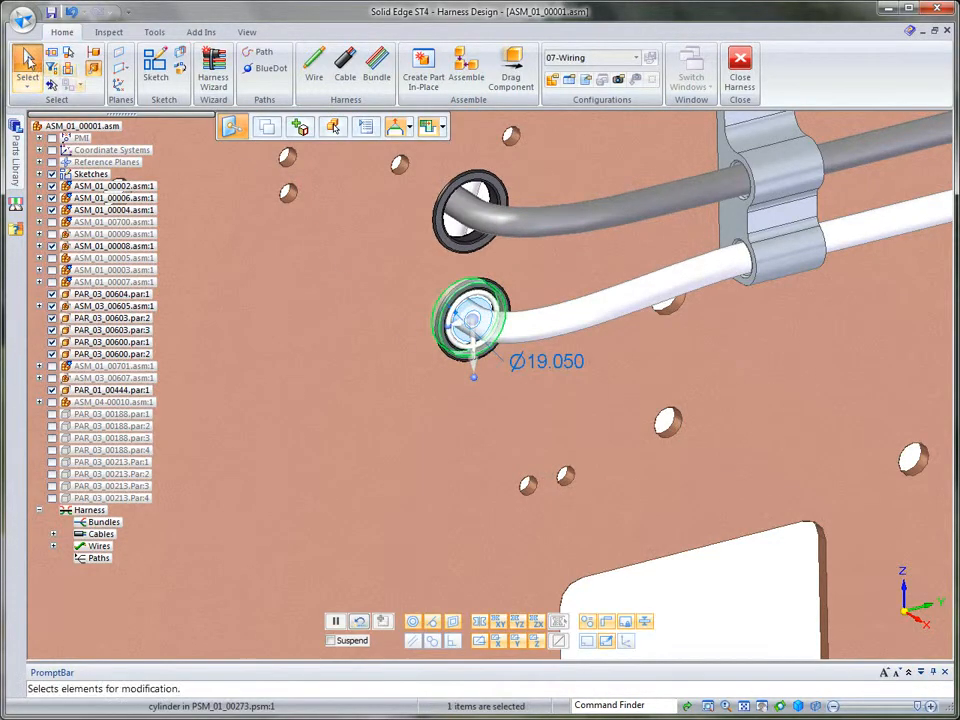
click(349, 141)
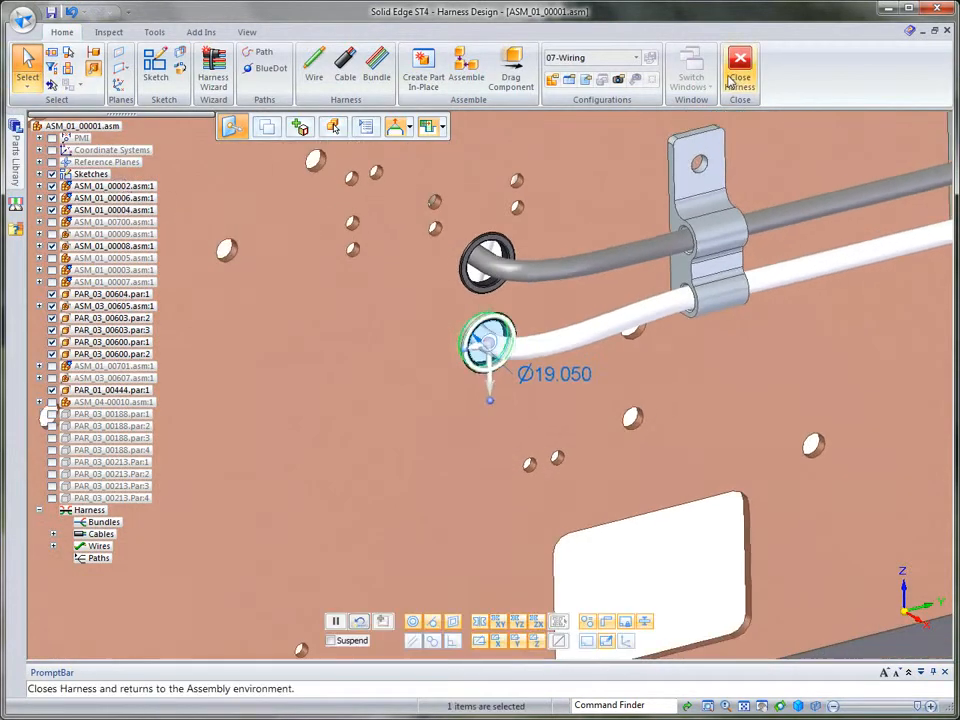
key(ctrl+i)
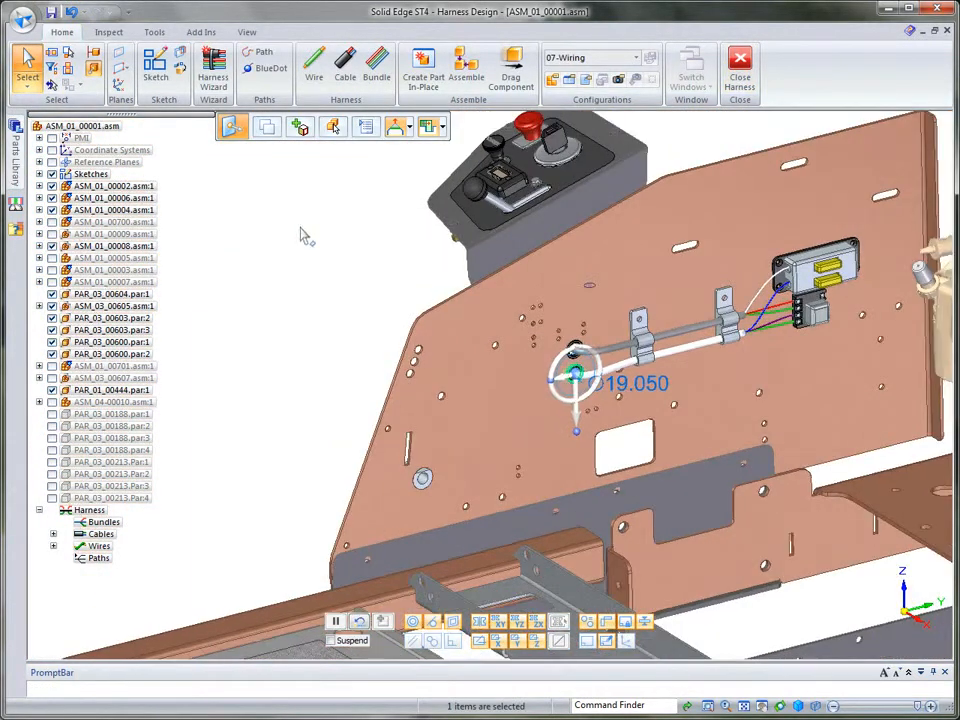
Leave the harness design environment and open the relay part PAR_03_00604 for in-place editing.
key(Escape)
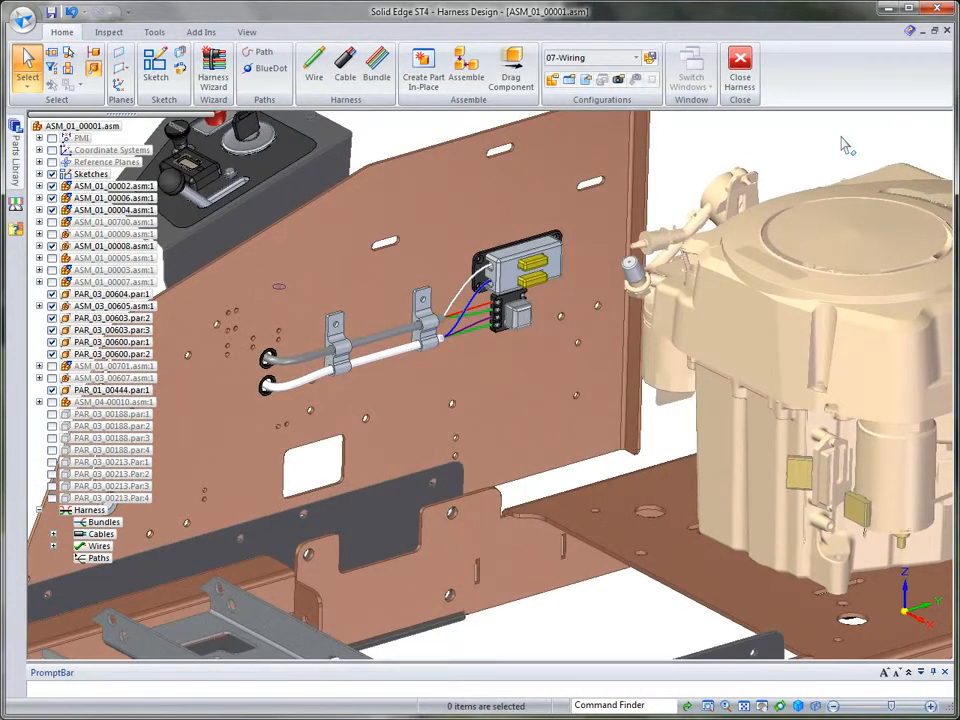
click(740, 64)
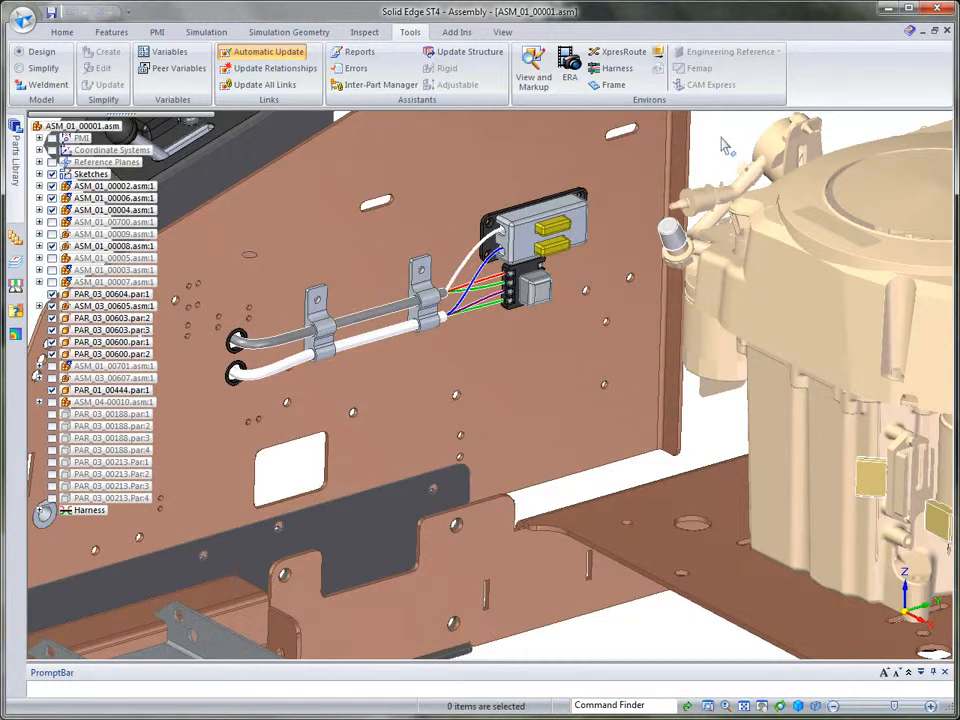
click(550, 292)
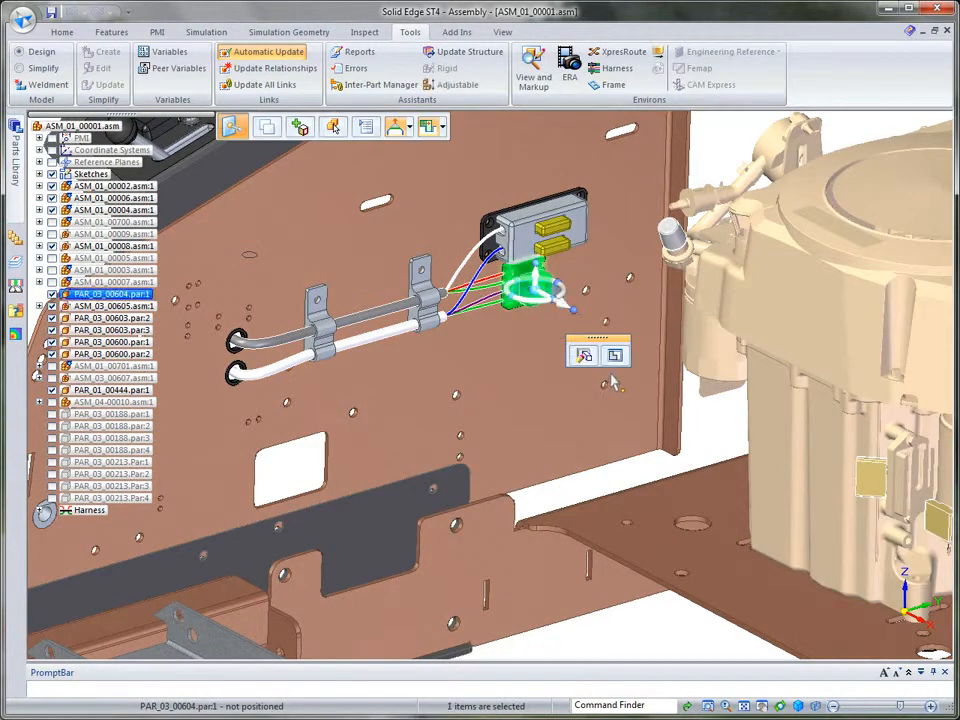
click(614, 351)
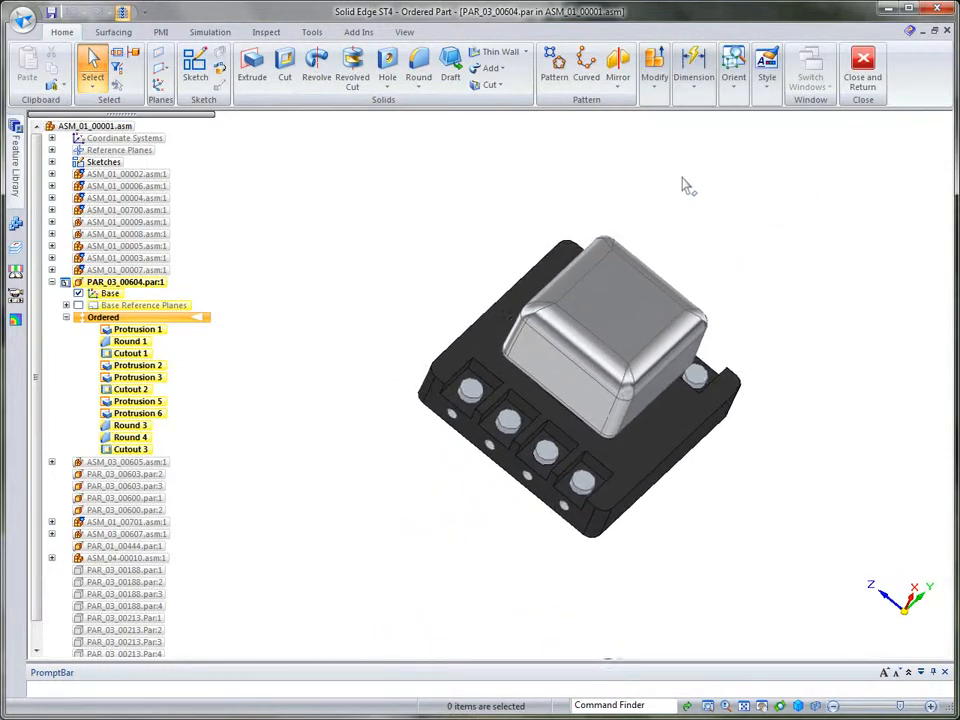
Examine the relay's component name and terminal assignments in Assign Terminals, accept them unchanged, and return to the assembly.
click(314, 33)
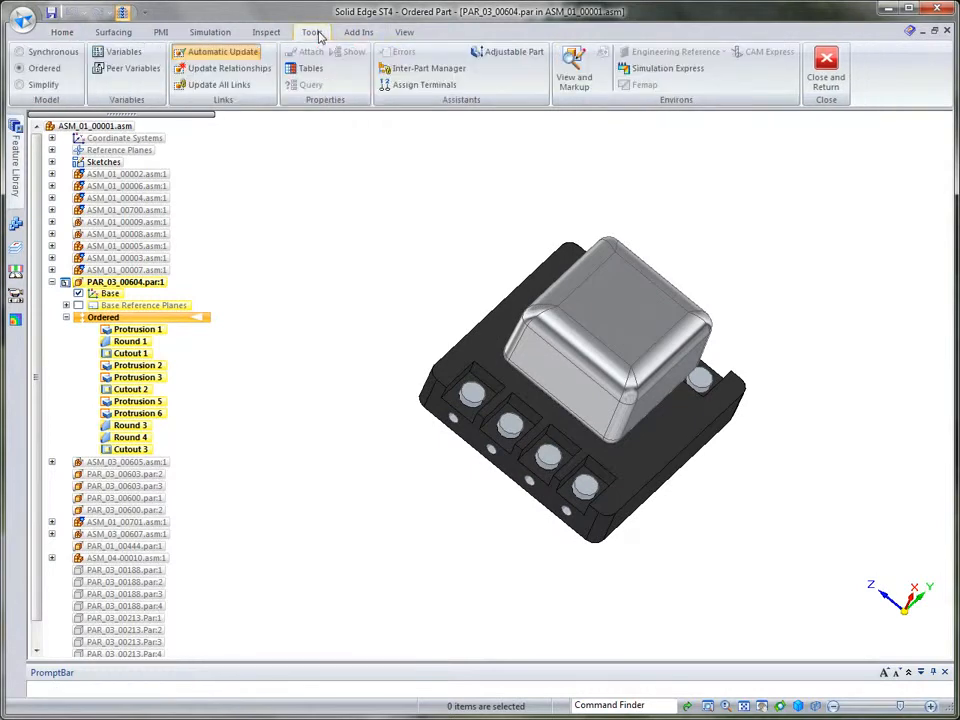
click(424, 85)
drag(111, 20, 316, 134)
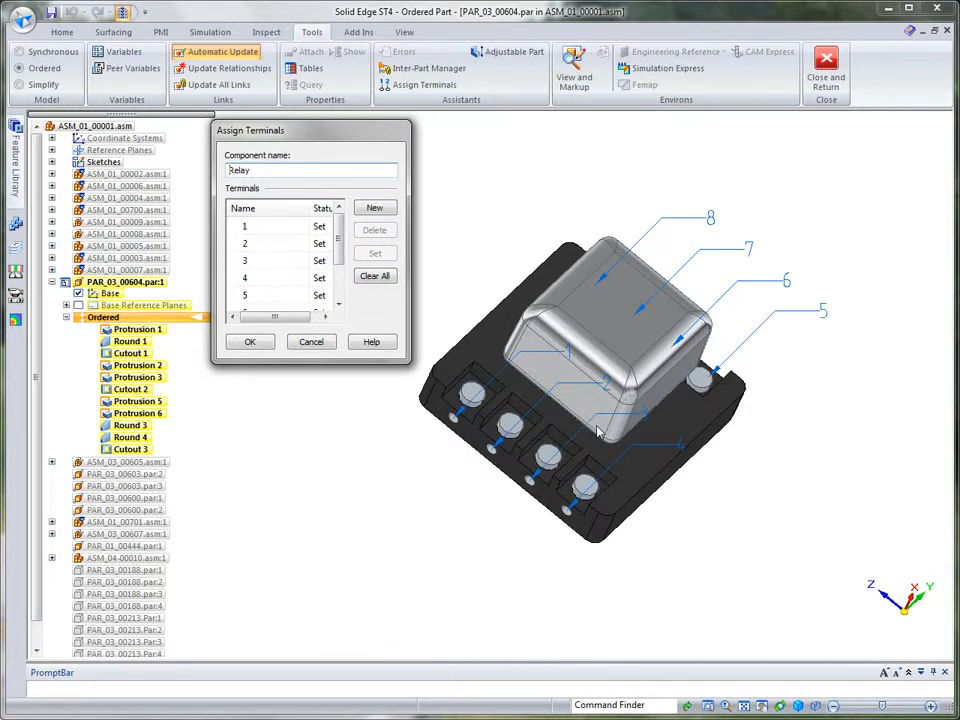
mouse_move(335, 242)
mouse_down()
mouse_move(338, 290)
mouse_move(338, 224)
mouse_up()
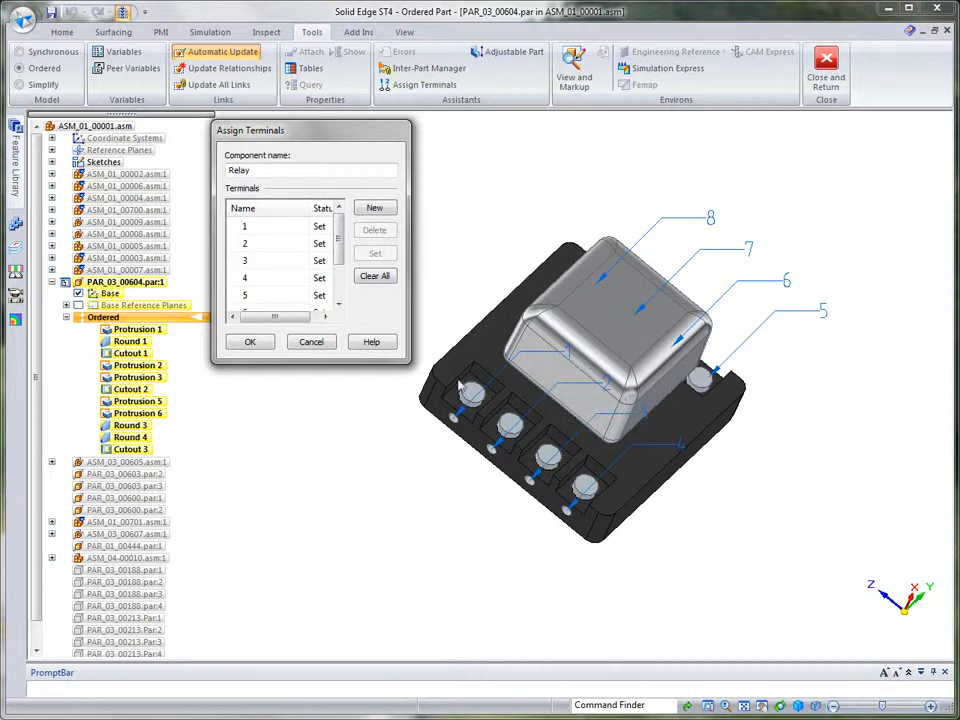
click(251, 343)
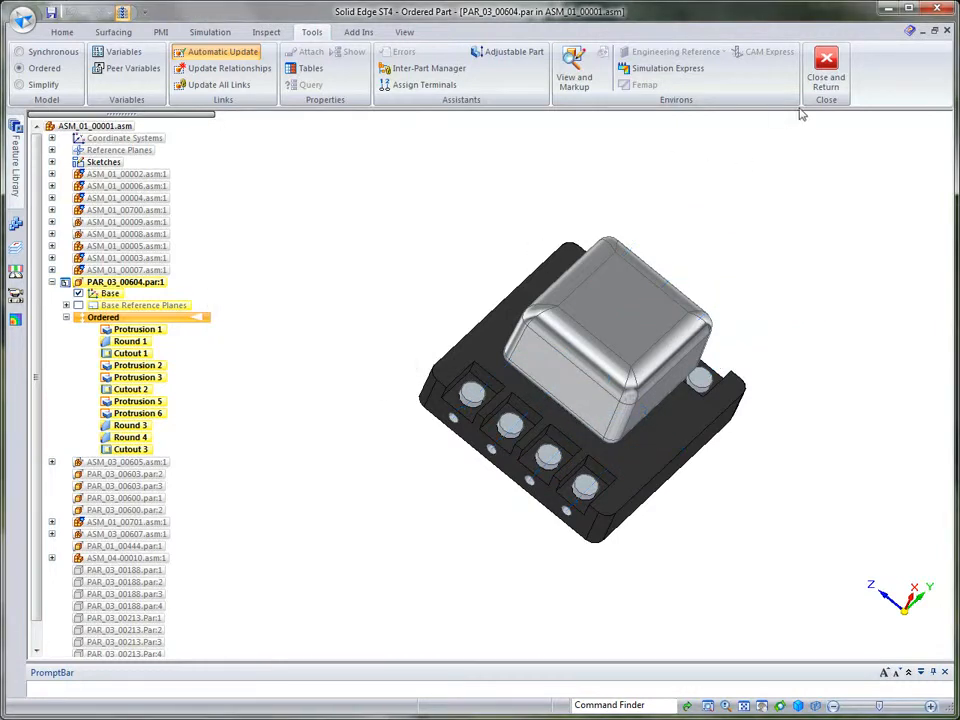
click(833, 74)
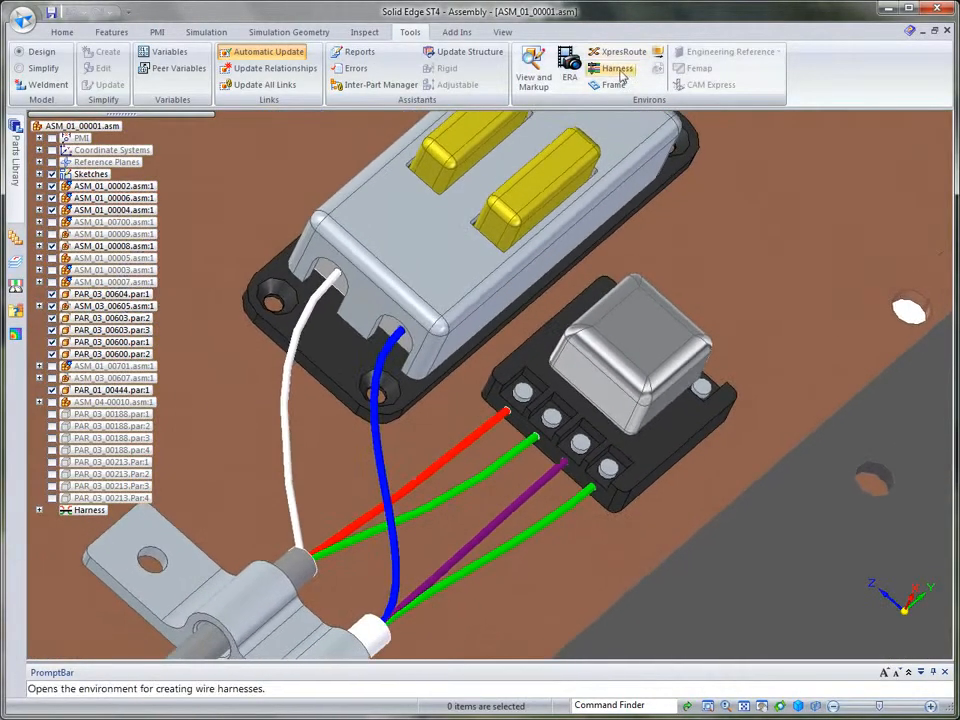
Reopen the harness design environment and start the Harness Wizard with the Sample document format.
click(616, 68)
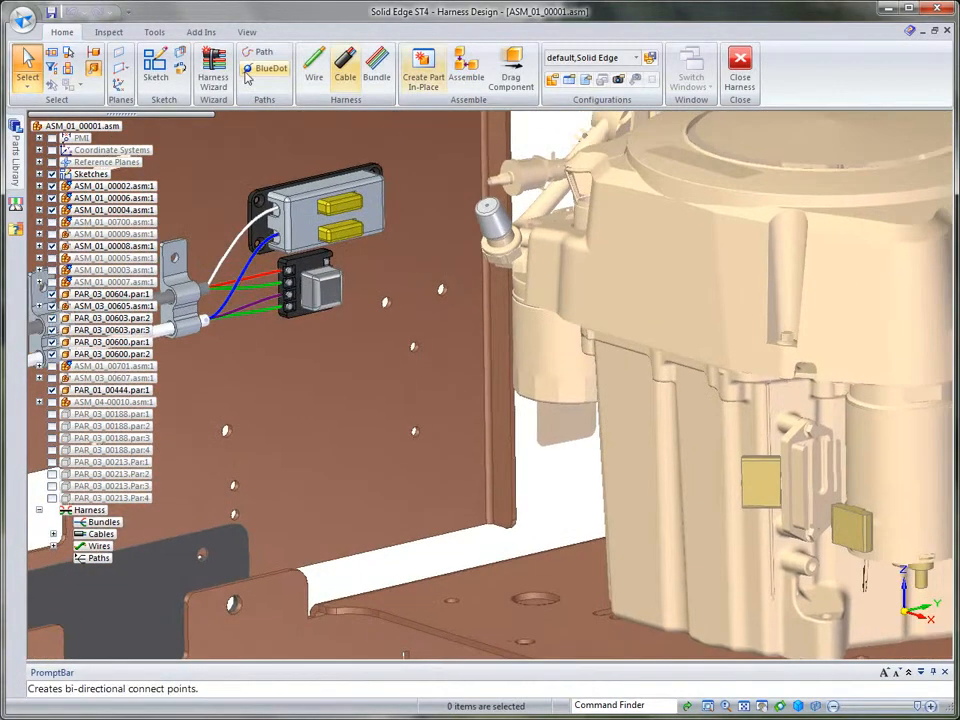
click(216, 74)
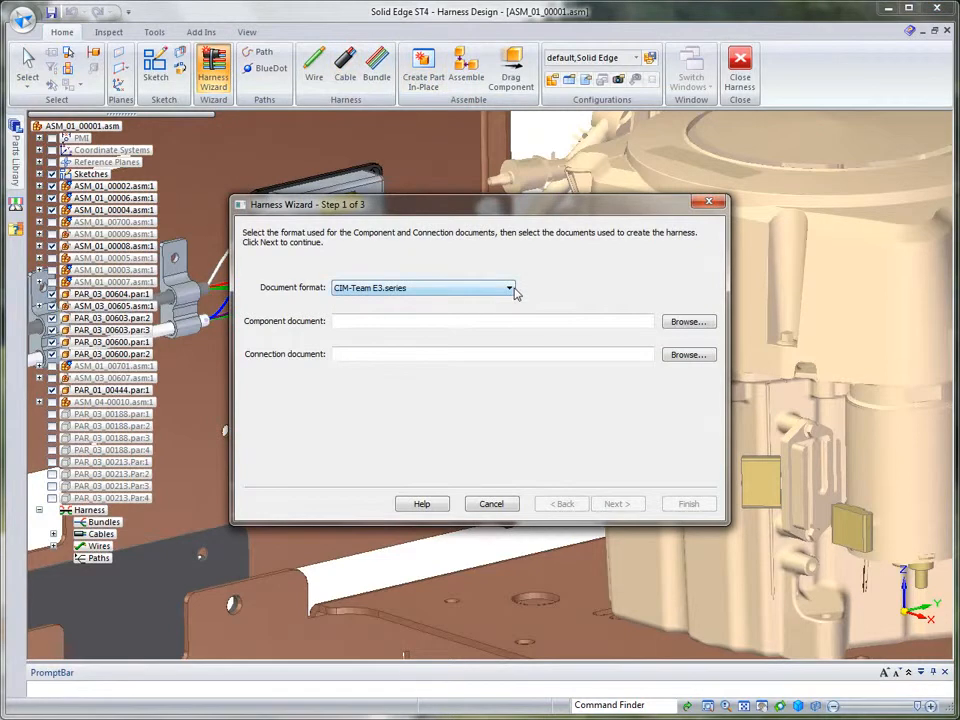
click(509, 289)
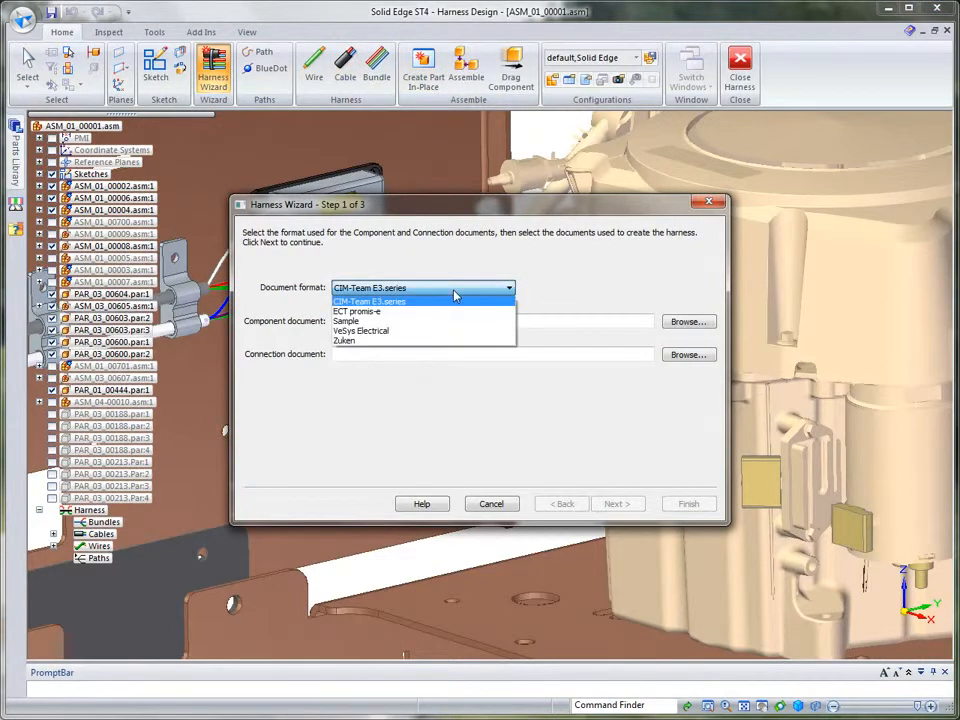
click(345, 321)
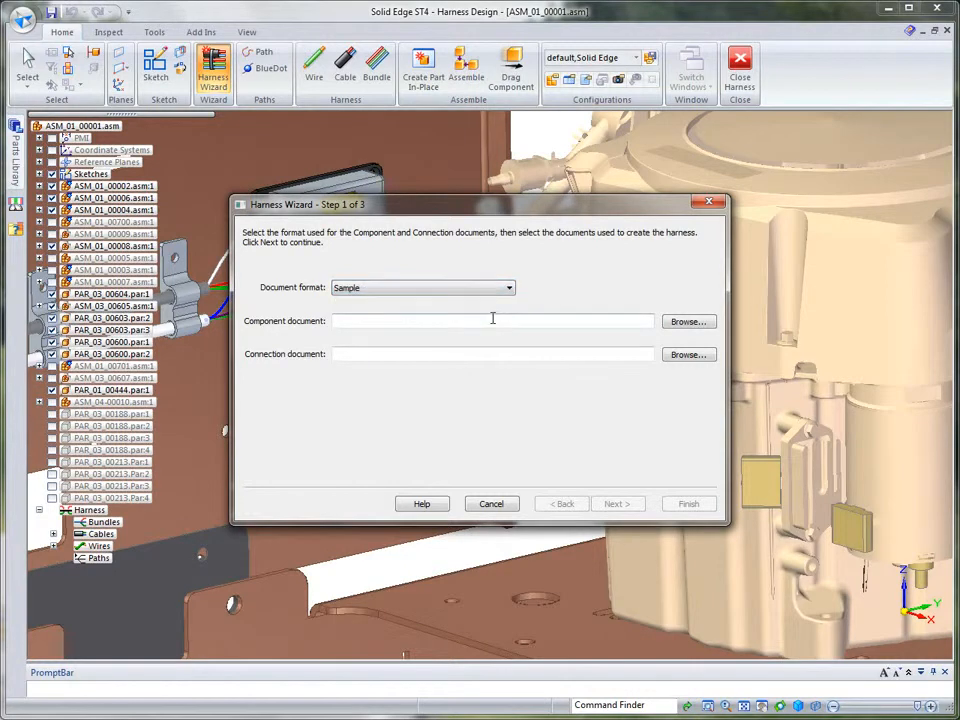
Load engine.cmp as the component document and engine.con as the connection document, and continue to the component list.
click(687, 321)
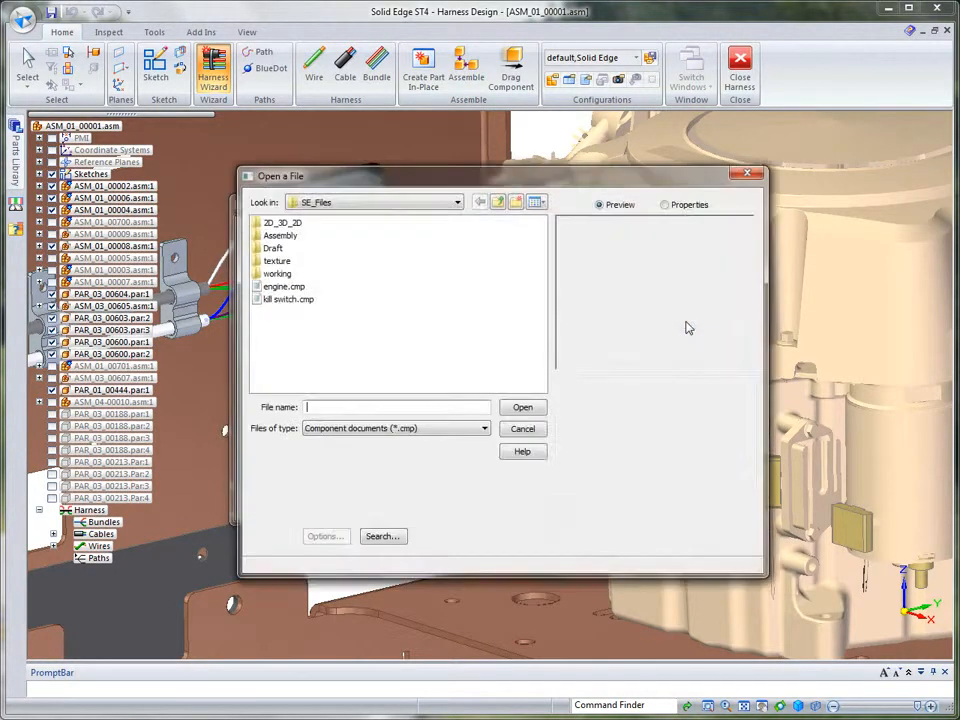
double_click(283, 287)
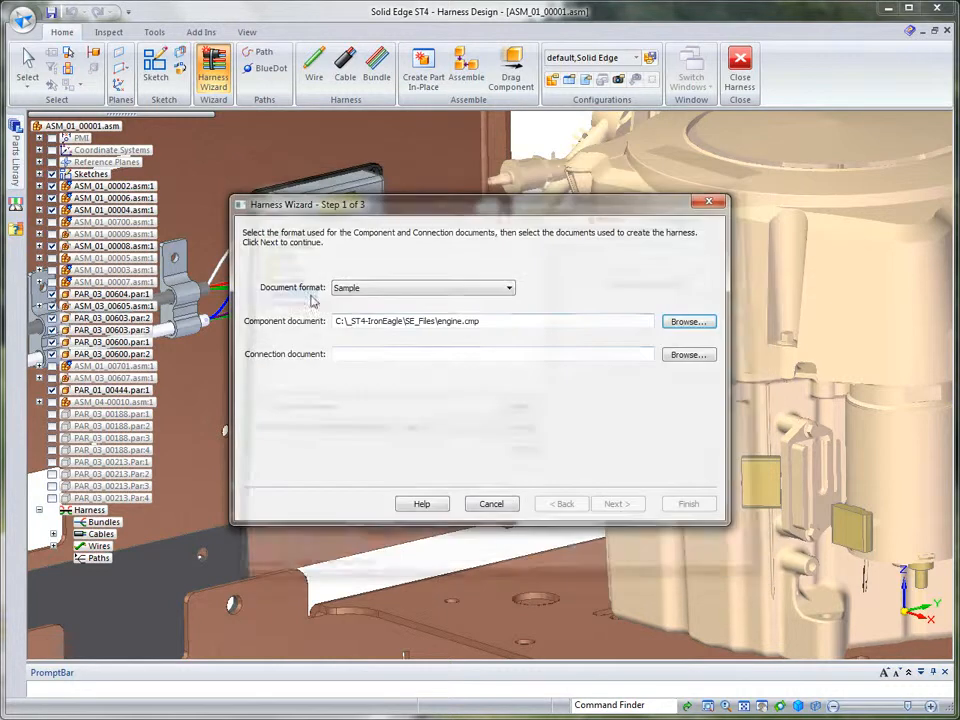
click(697, 357)
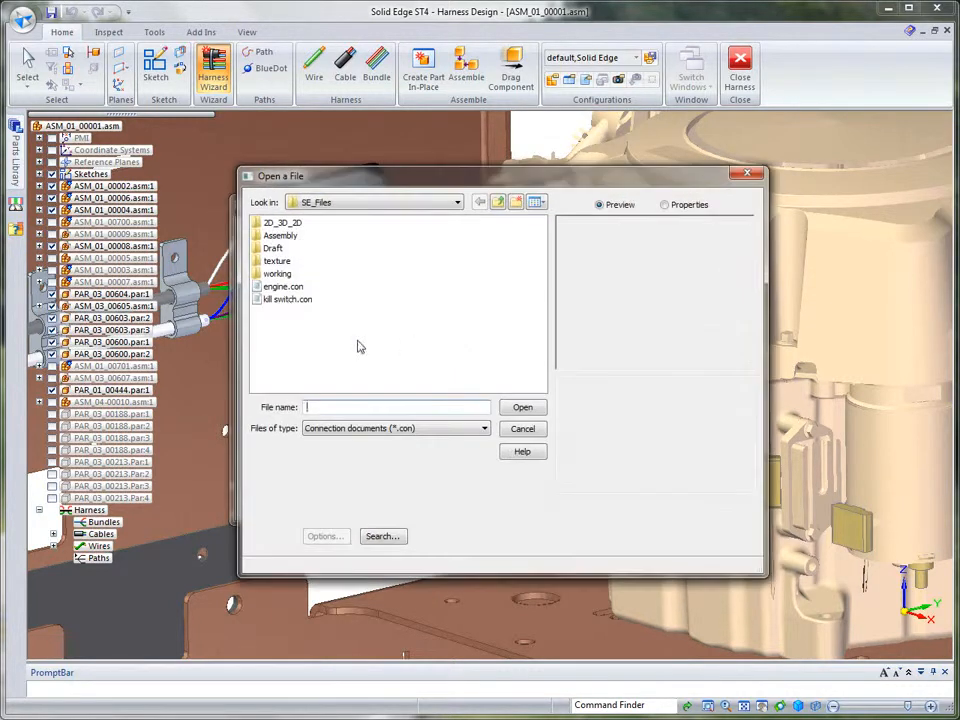
double_click(276, 288)
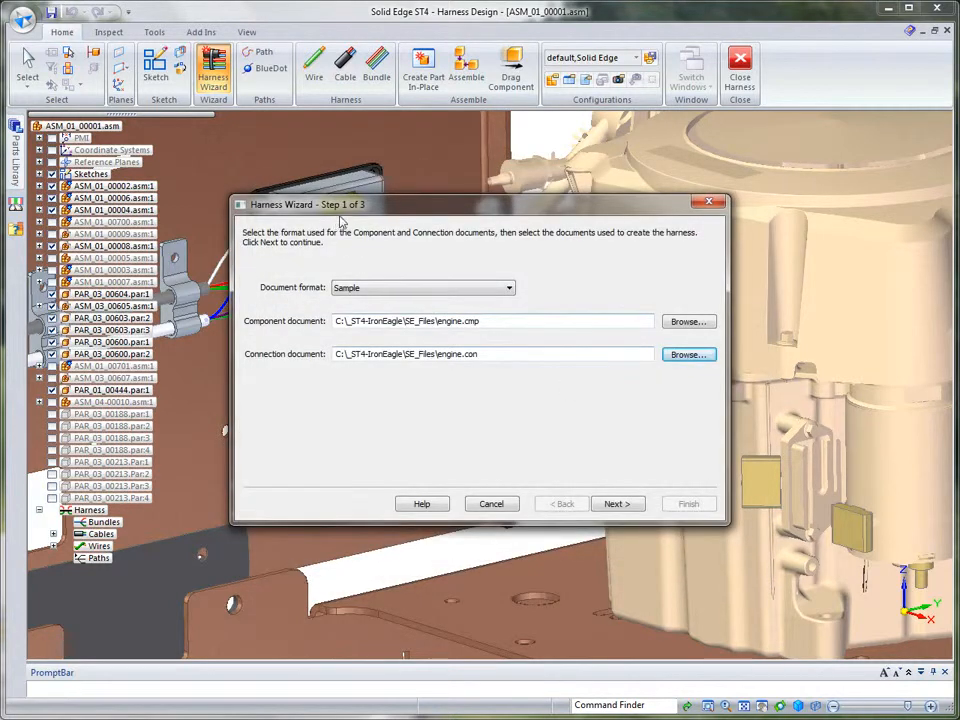
click(620, 505)
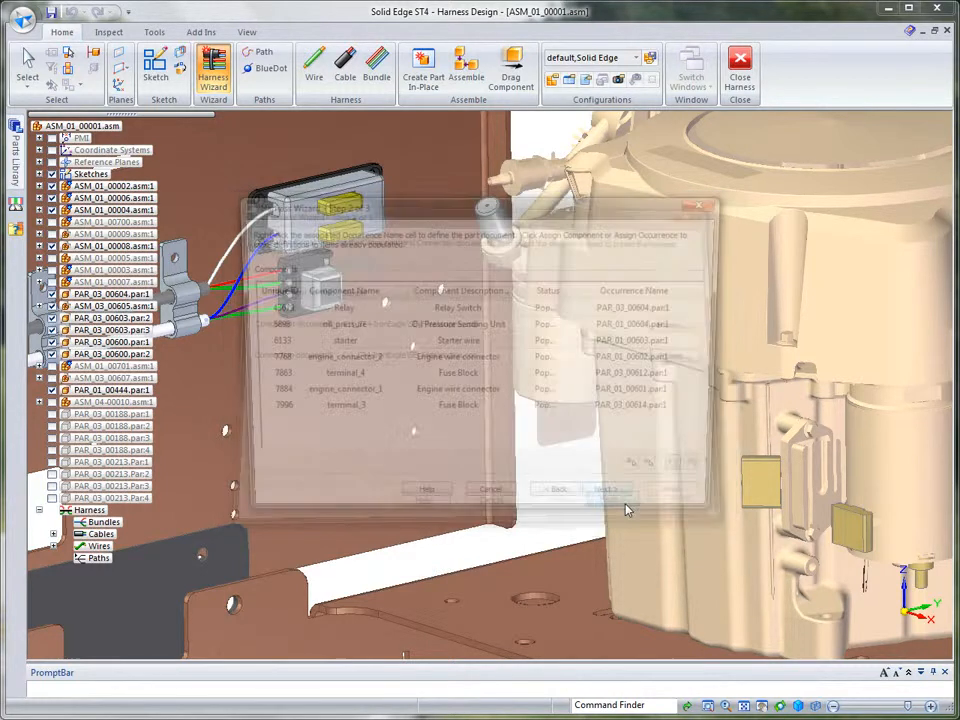
Enlarge the wizard and its Status column to check the component-to-part assignments, and continue to the connections list.
drag(729, 344, 894, 344)
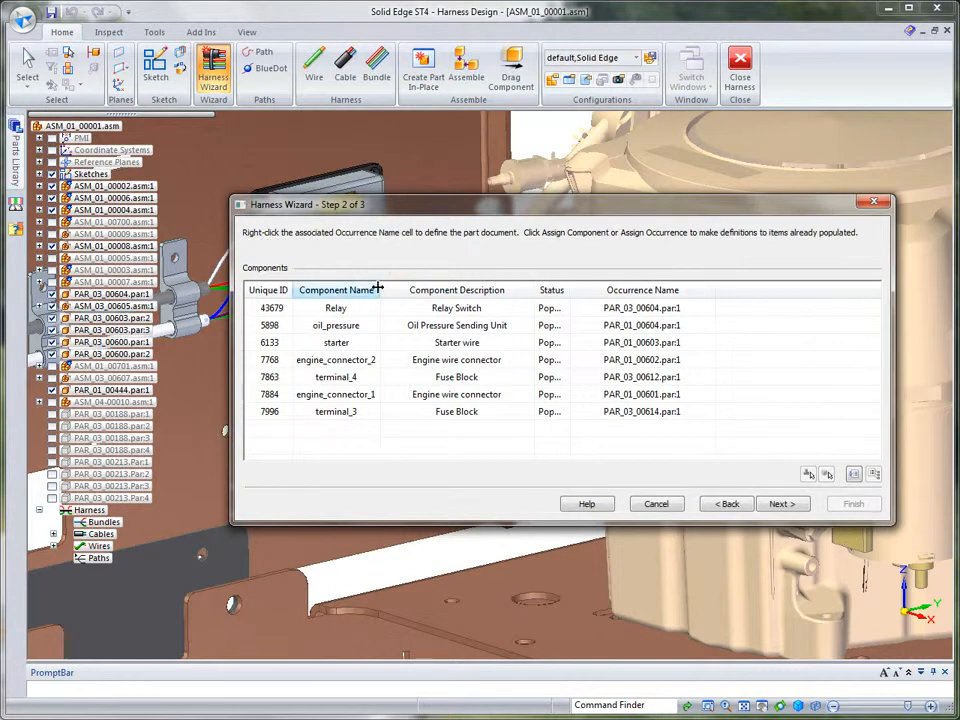
drag(569, 287, 653, 292)
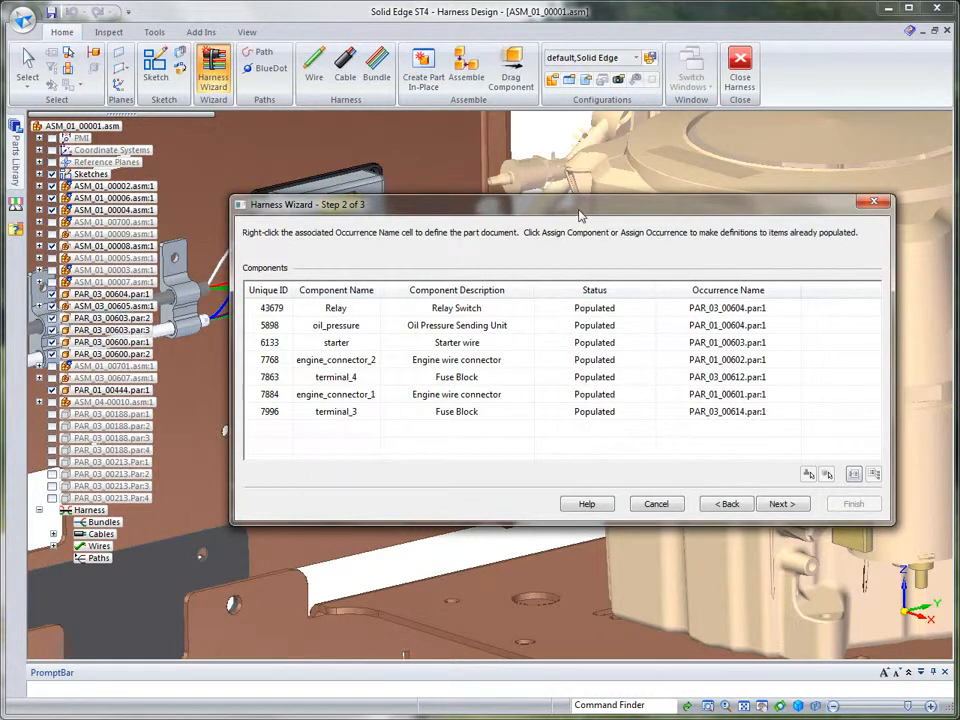
drag(579, 212, 510, 125)
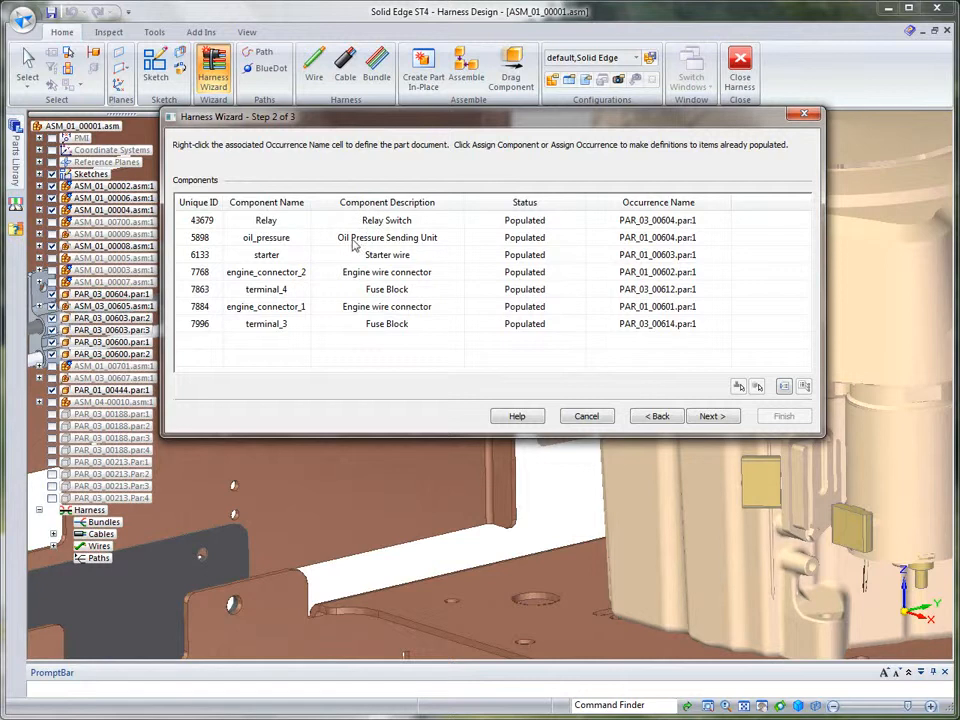
click(711, 416)
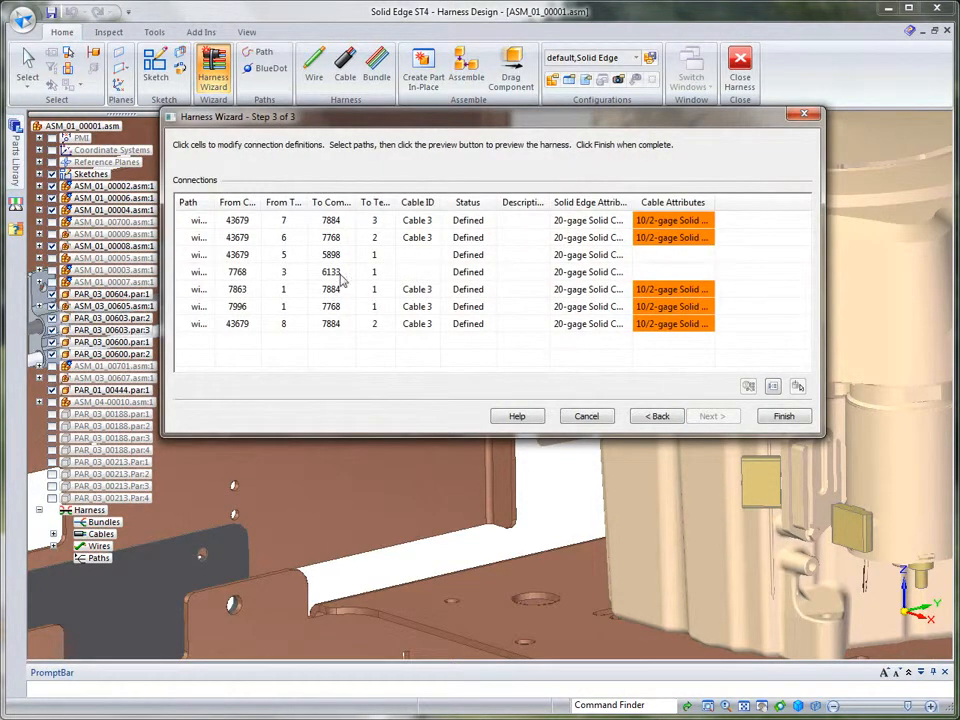
Widen the connection list's Path and From Component columns and set Cable 3's cable attributes to 14/2-gage Solid Copper White.
drag(218, 206, 235, 202)
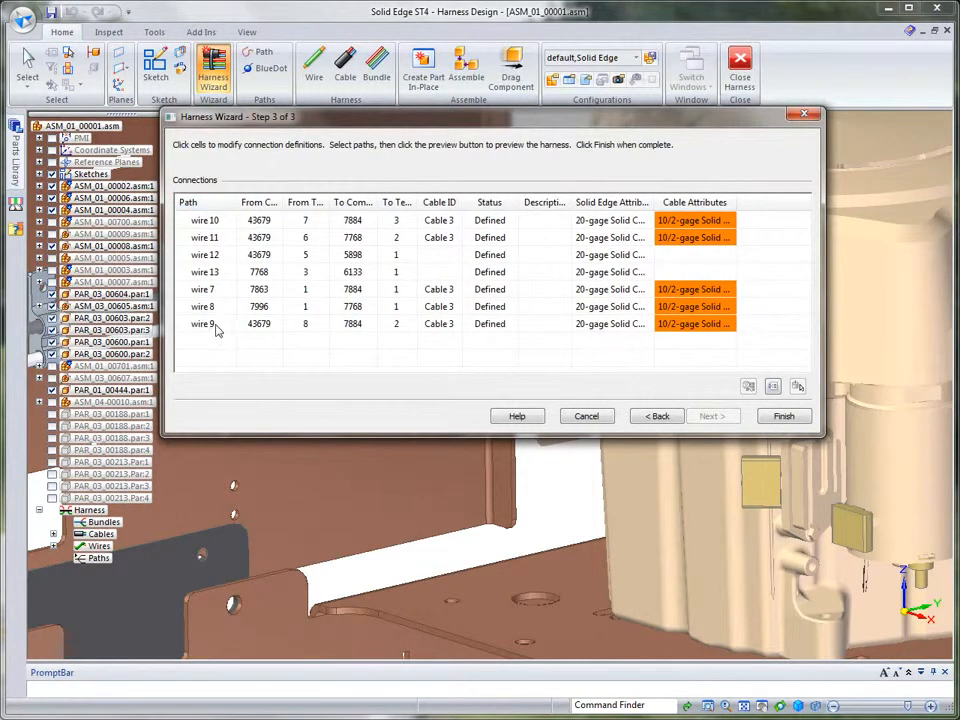
drag(283, 202, 341, 203)
click(740, 221)
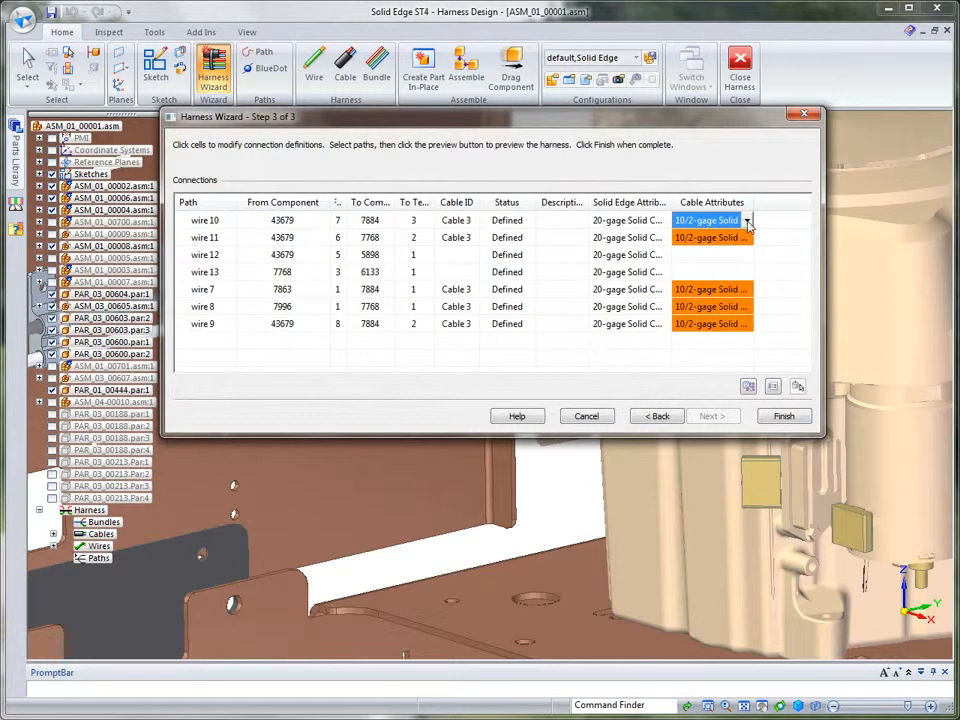
click(746, 222)
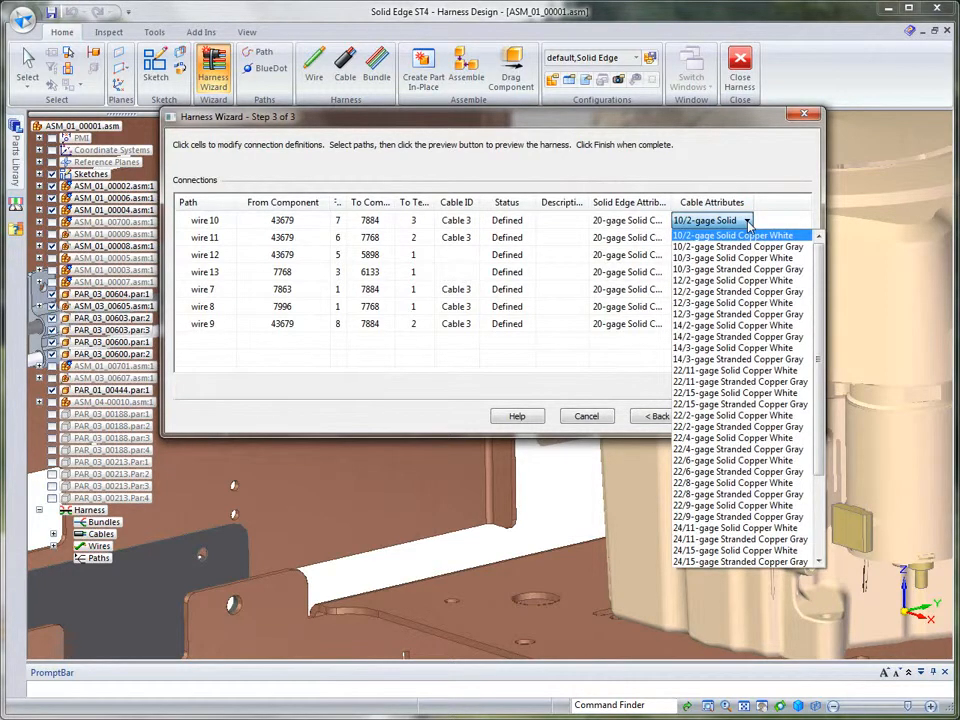
click(735, 325)
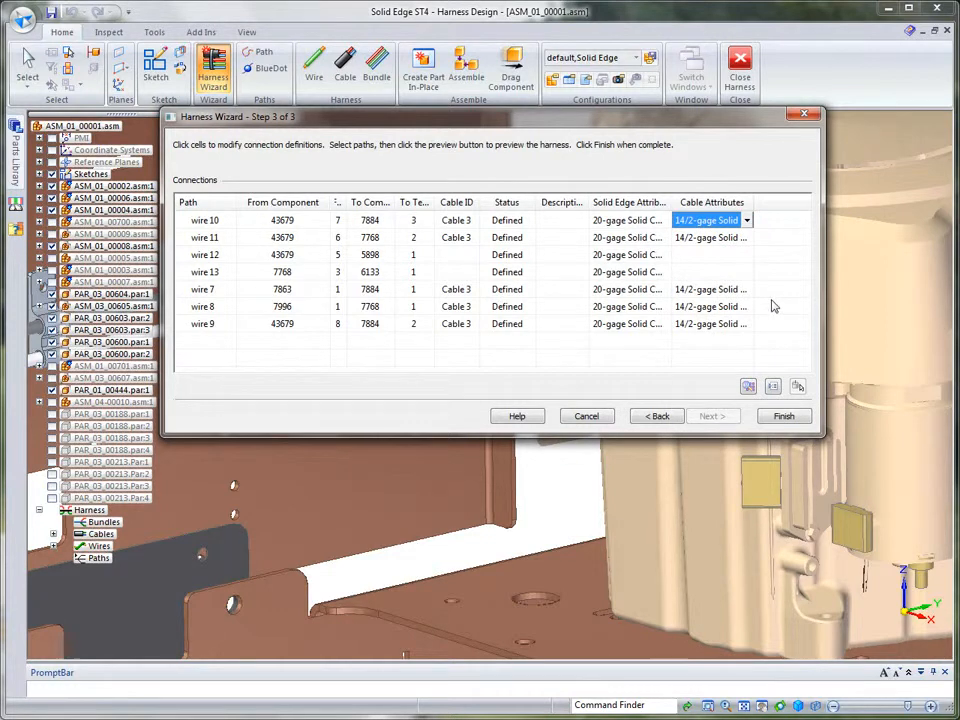
Set the cable sheathing strip back length to 15% in the connection options and finish the wizard to generate the harness.
click(772, 386)
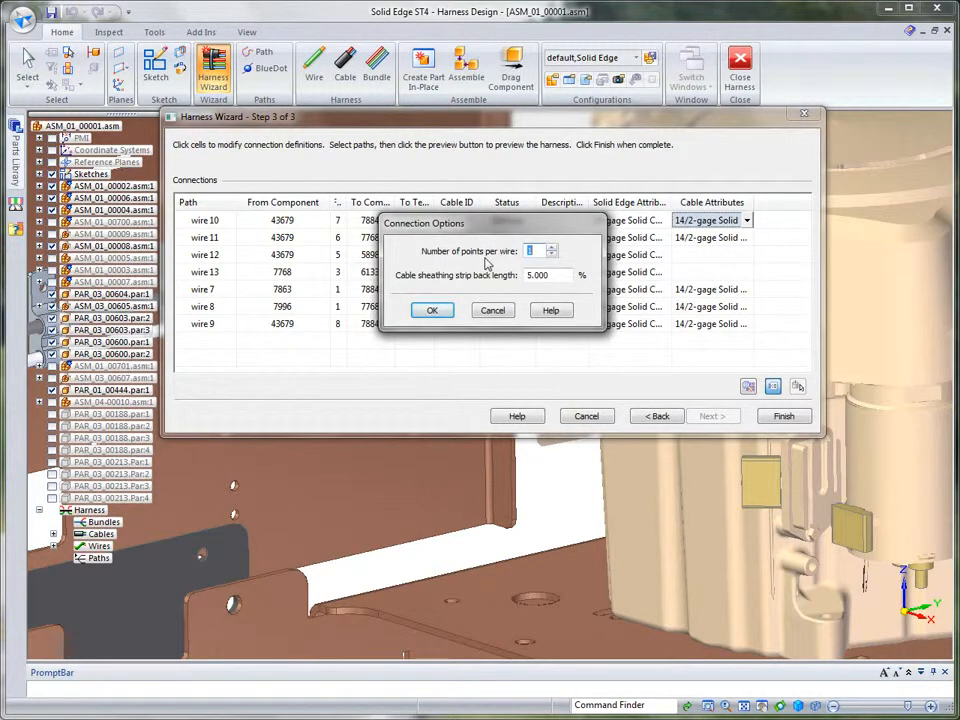
double_click(553, 275)
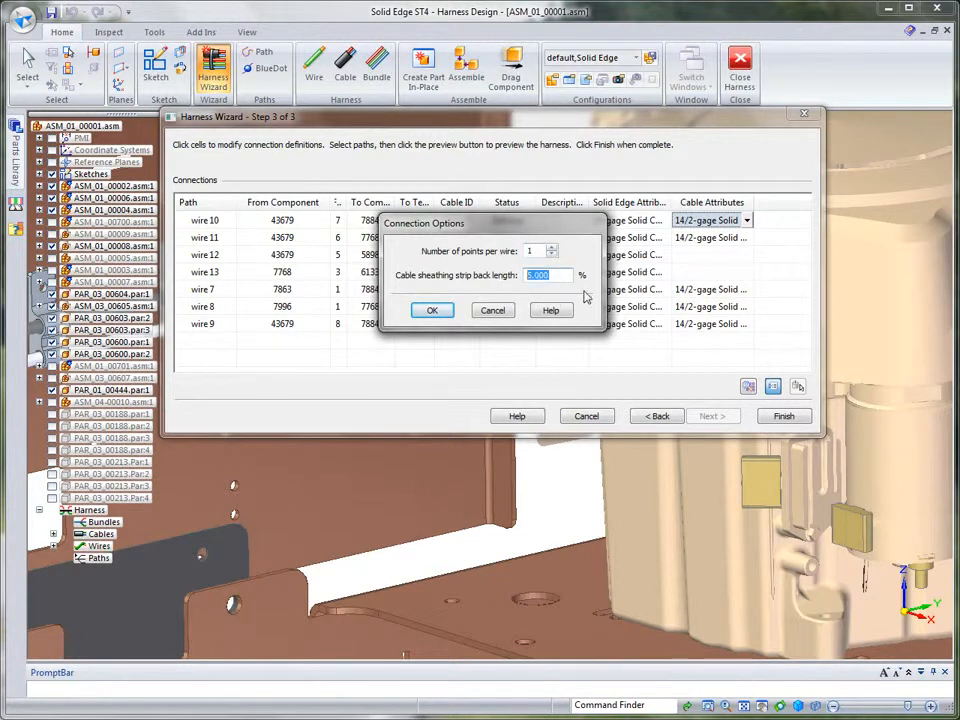
text(15)
key(Return)
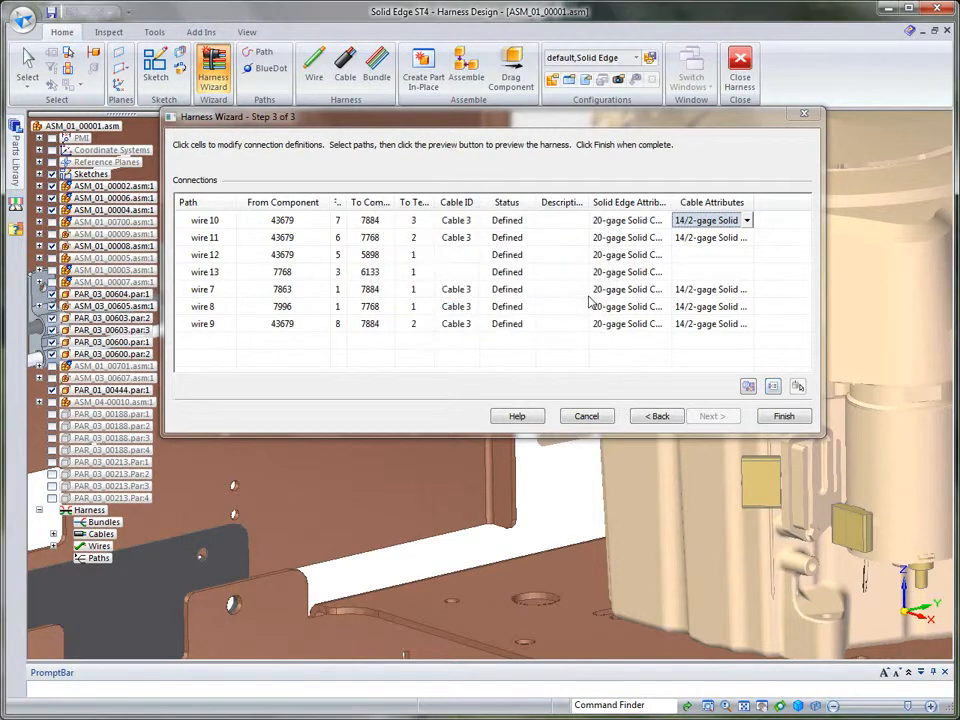
click(786, 417)
Expand the harness's wire list and move the BlueDot beside the engine connector downward to about X 34.2, Y 683.8, Z 60.0 mm.
middle_drag(565, 493, 700, 505)
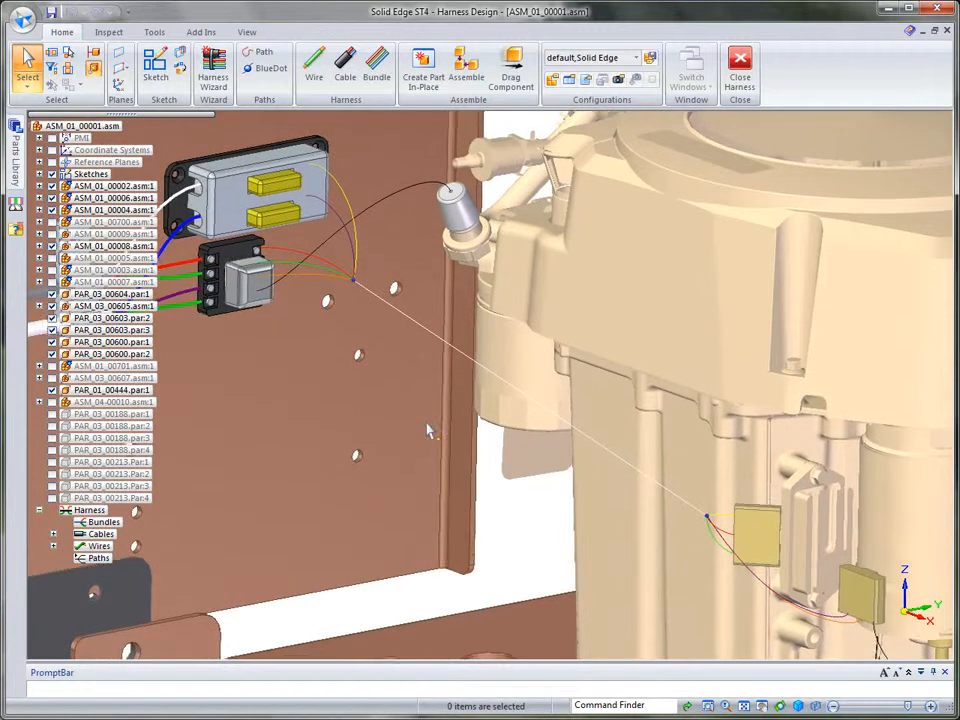
click(54, 547)
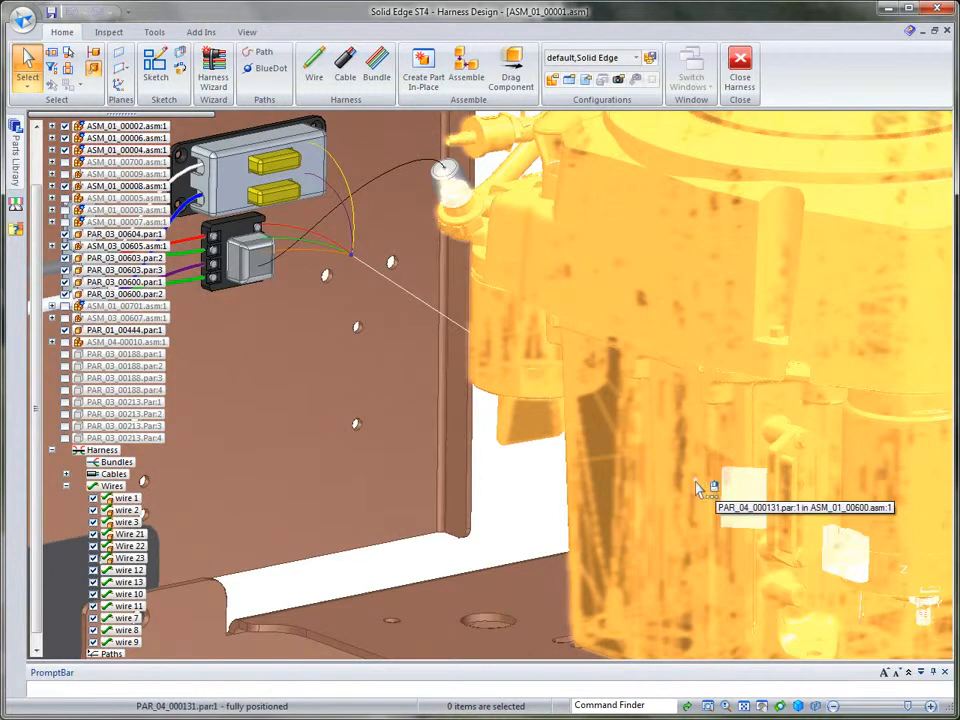
right_click(697, 487)
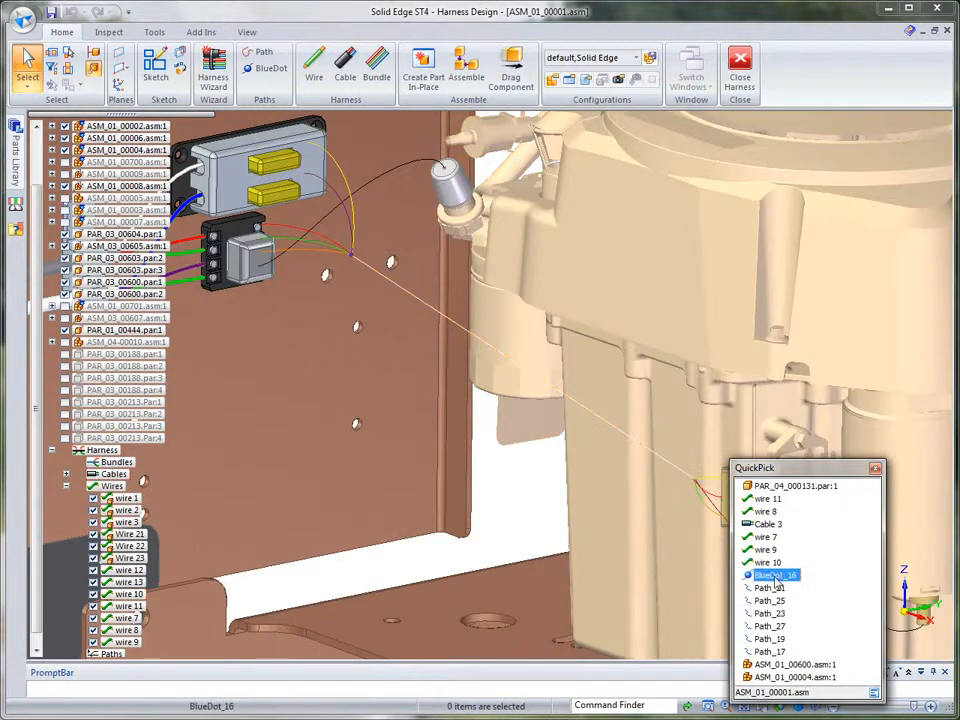
click(872, 577)
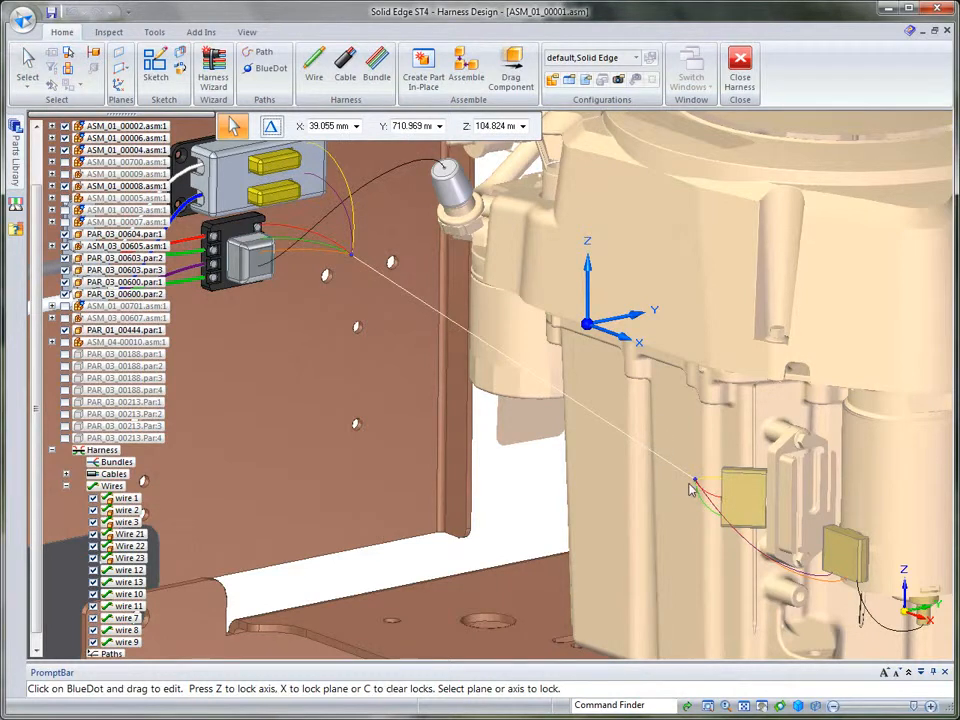
drag(692, 480, 650, 567)
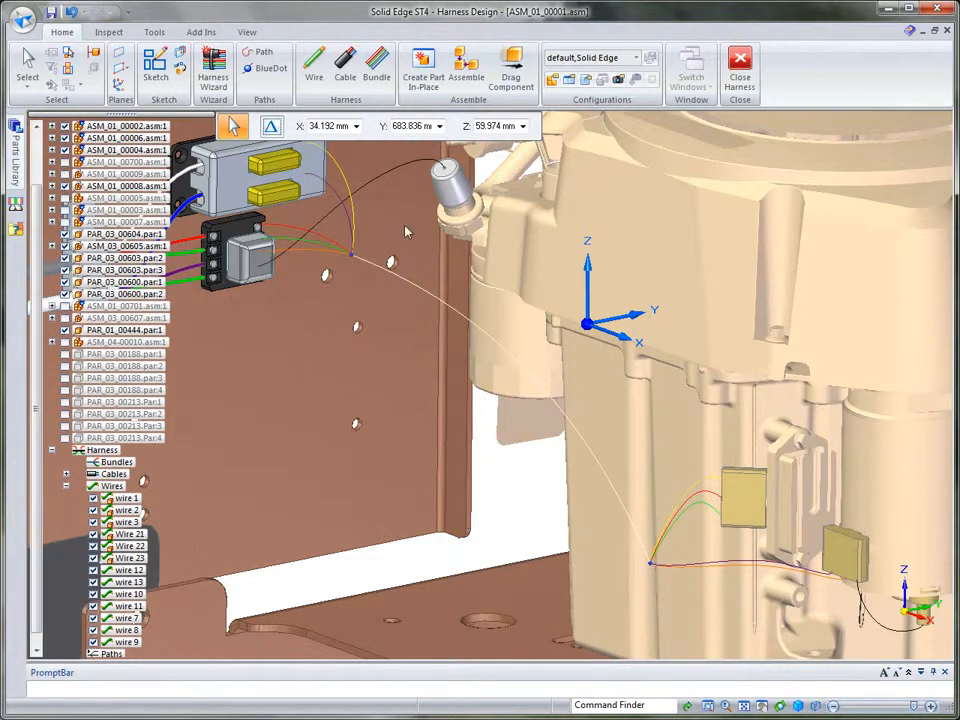
click(28, 65)
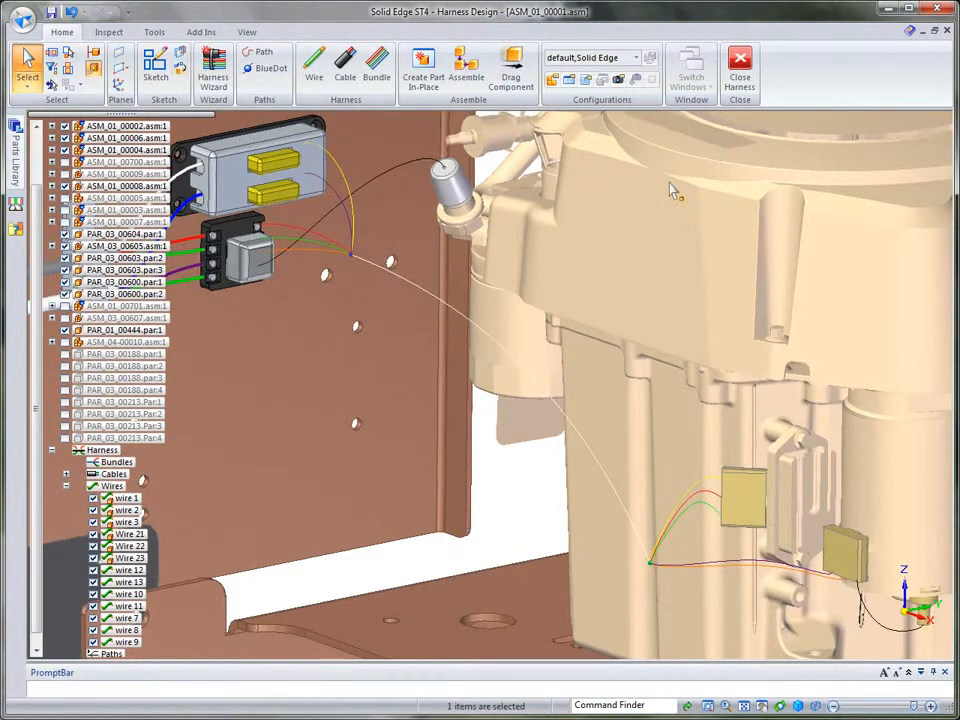
Edit Path_21 and bow the orange and purple wires downward, placing the purple wire's point at about X 94.3, Y 725.2, Z 47.3 mm.
scroll(564, 332, up, 3)
scroll(571, 311, up, 3)
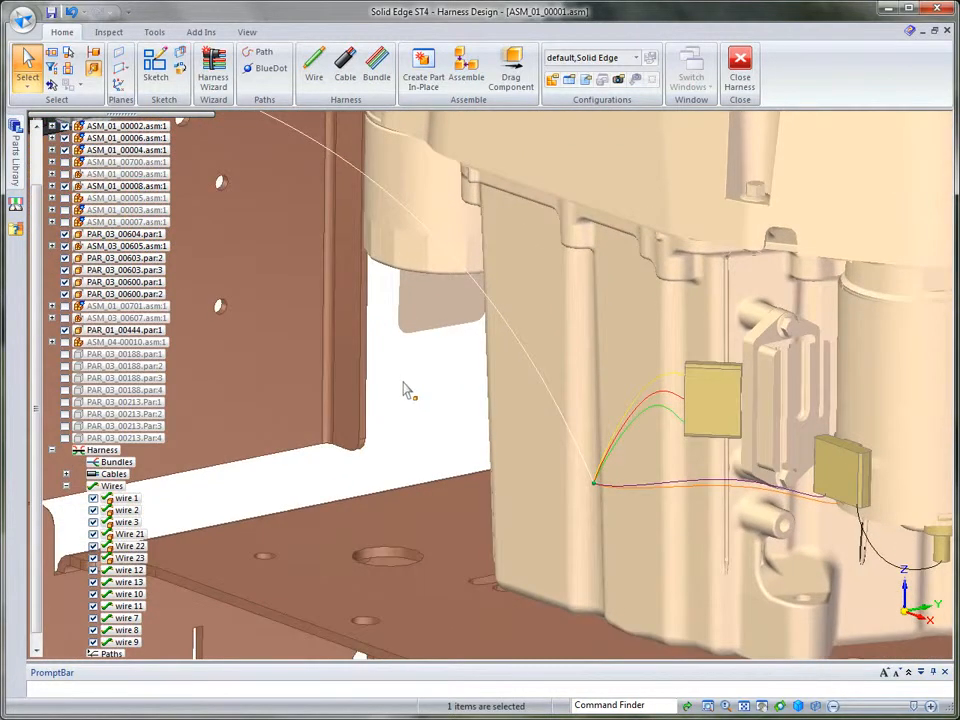
scroll(408, 392, up, 5)
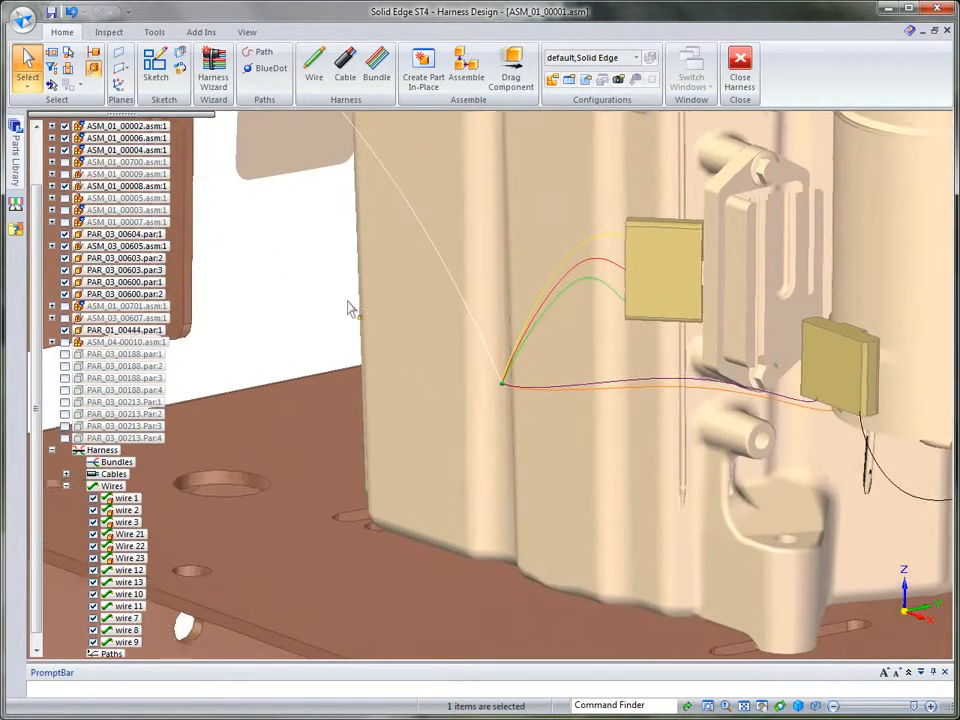
scroll(350, 308, up, 4)
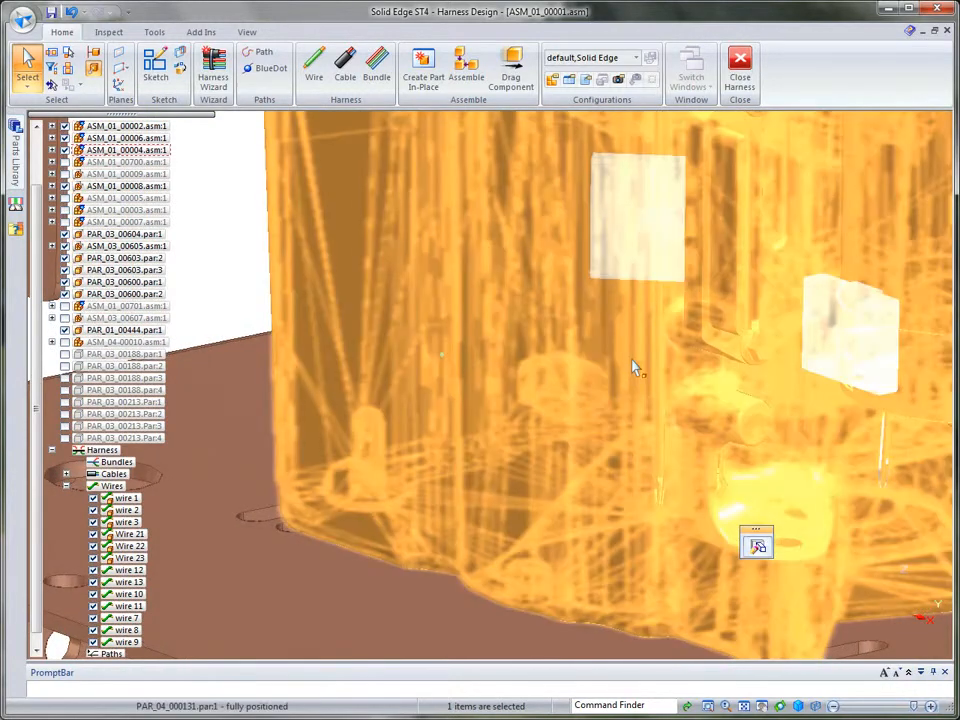
right_click(634, 364)
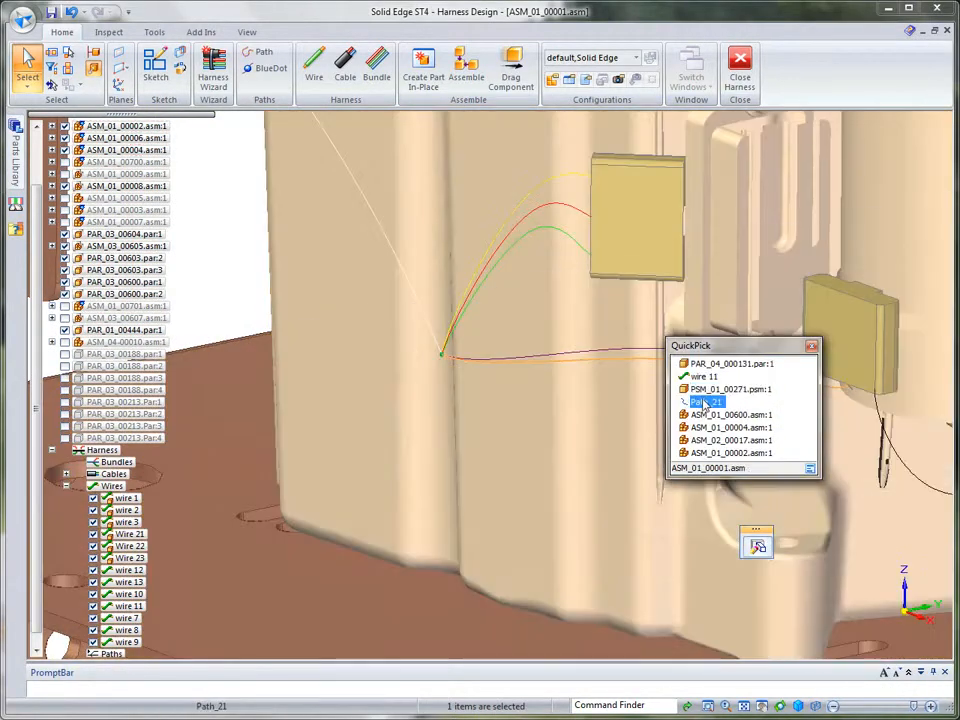
click(704, 403)
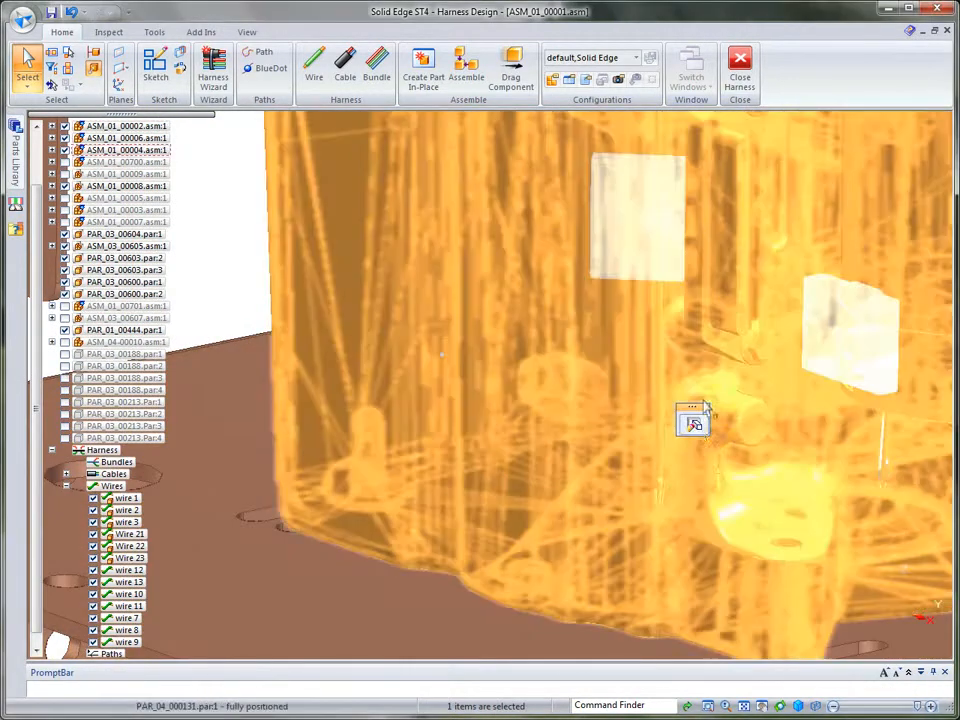
click(695, 425)
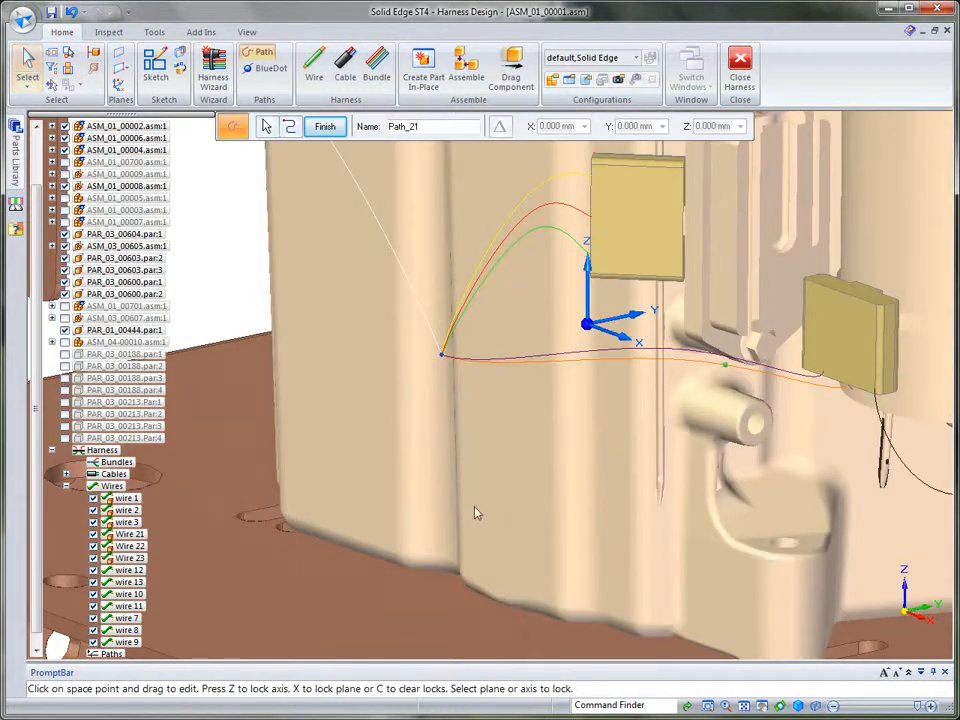
drag(590, 328, 362, 471)
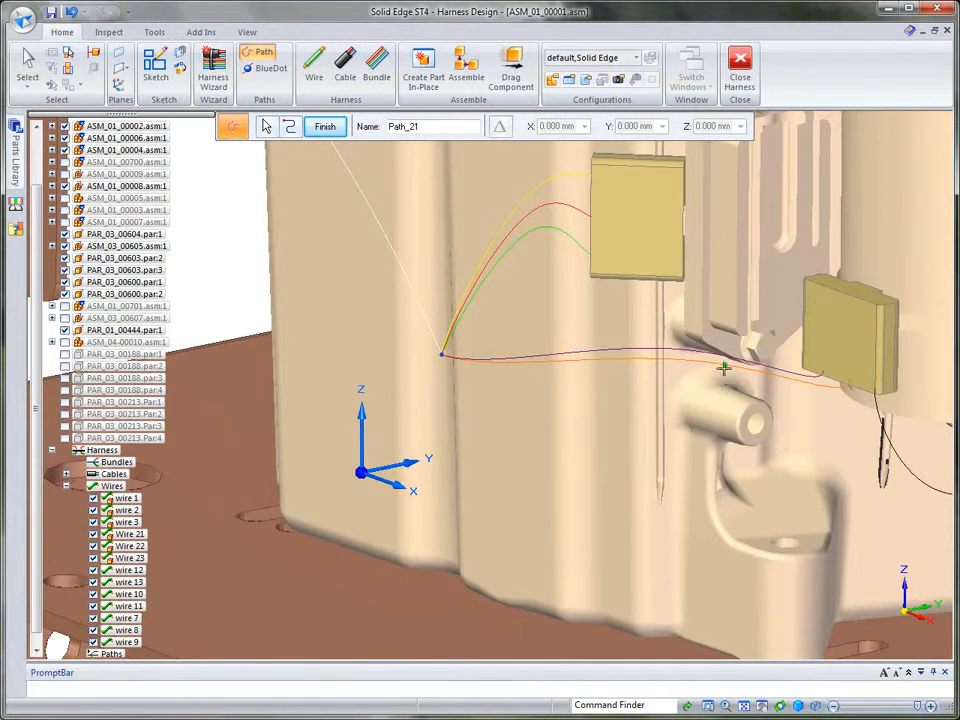
drag(724, 366, 705, 452)
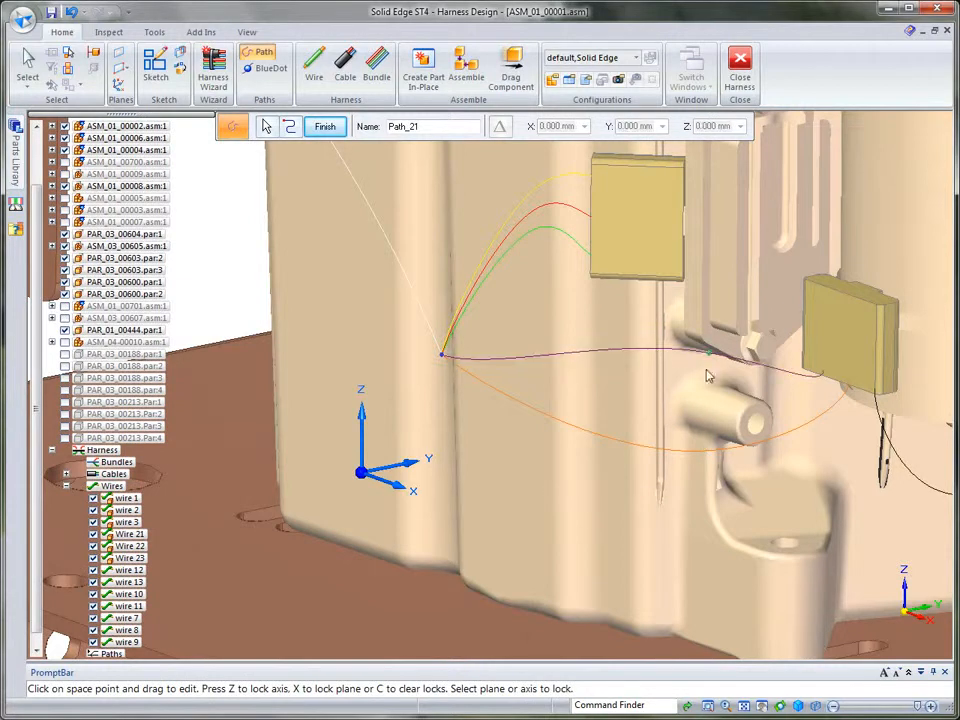
drag(708, 353, 706, 430)
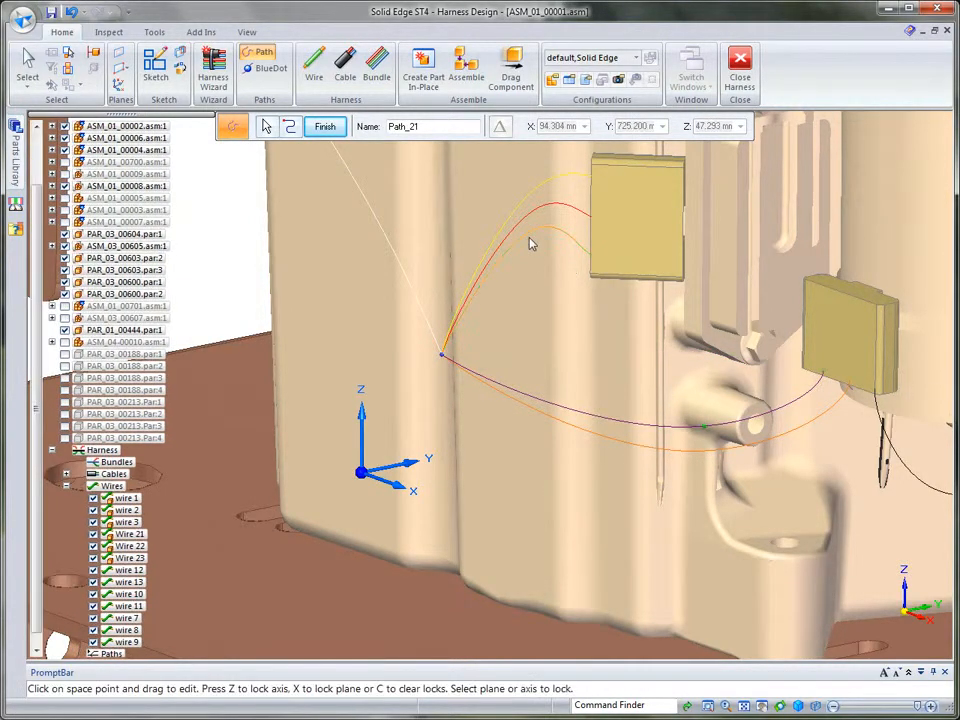
Pull the green wire down, the red to about X 49.9, Y 691.1, Z 70.6 mm and the yellow to X 51.6, Y 692.8, Z 76.7 mm.
drag(555, 236, 545, 266)
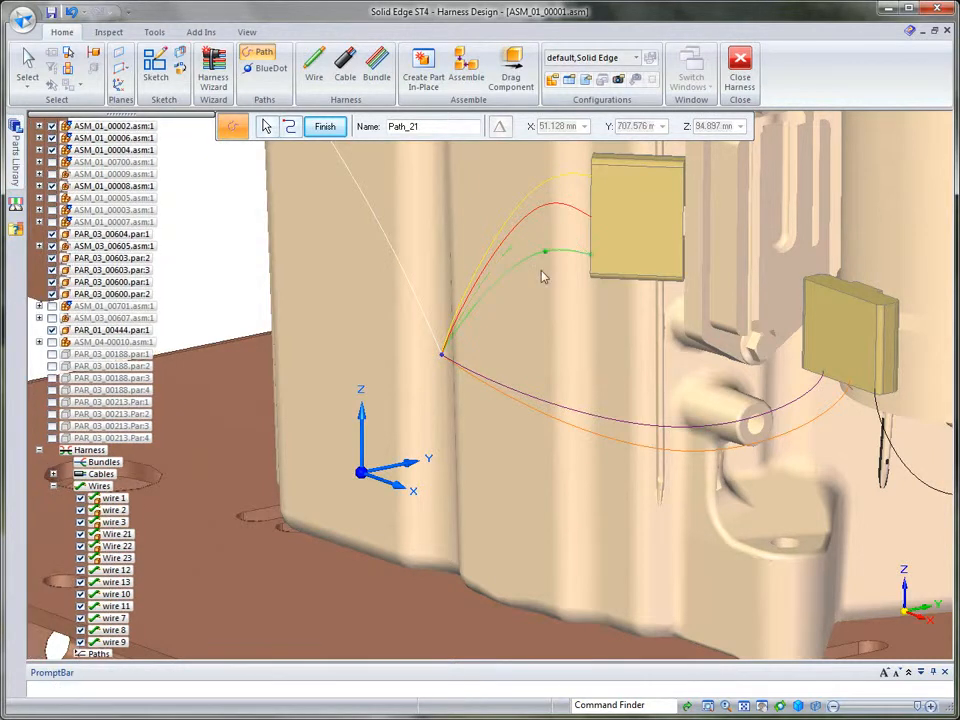
drag(499, 349, 487, 347)
click(545, 208)
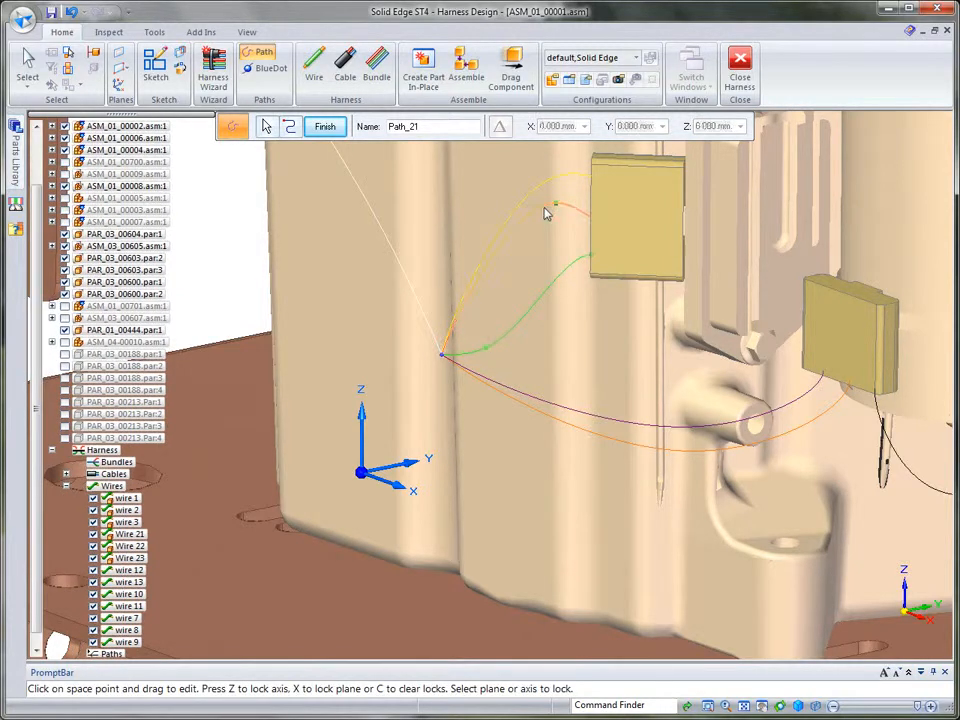
drag(553, 206, 501, 330)
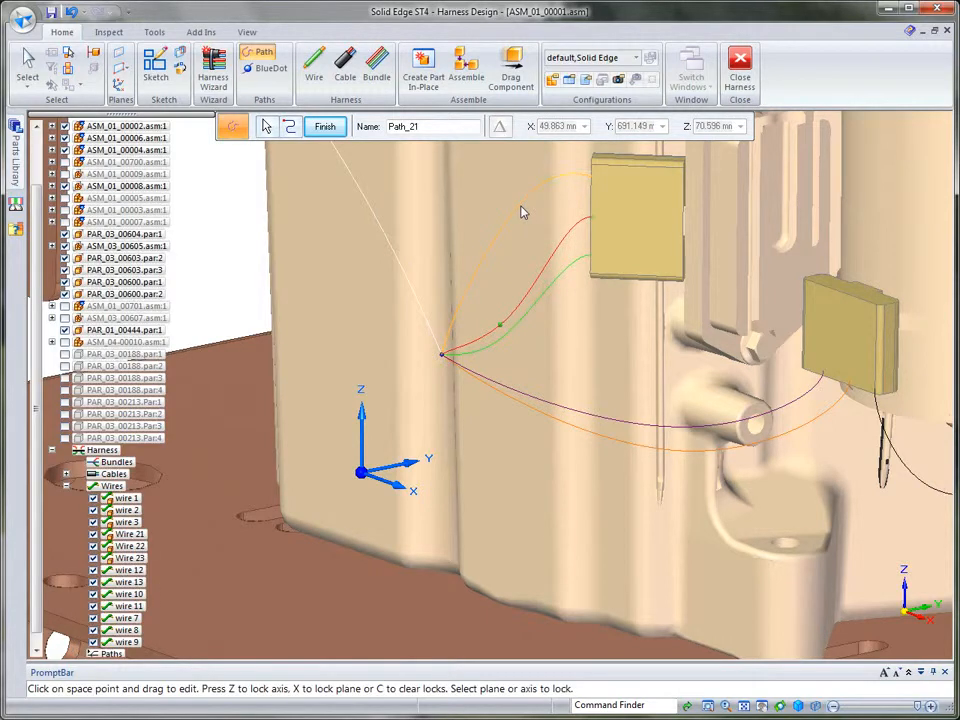
click(558, 178)
drag(556, 176, 508, 302)
scroll(211, 221, down, 10)
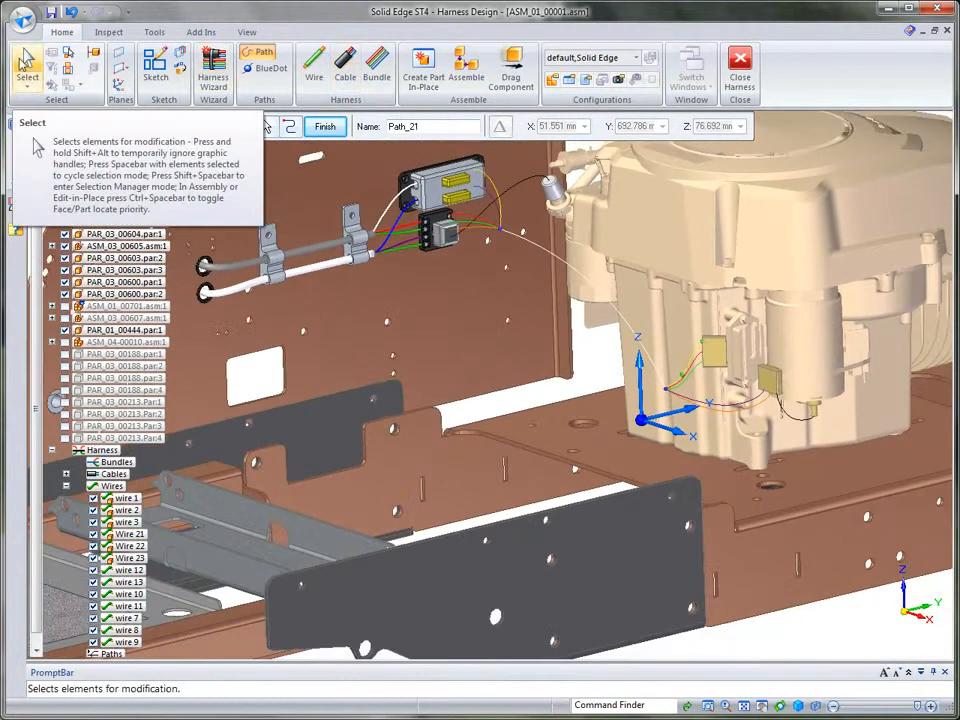
click(25, 62)
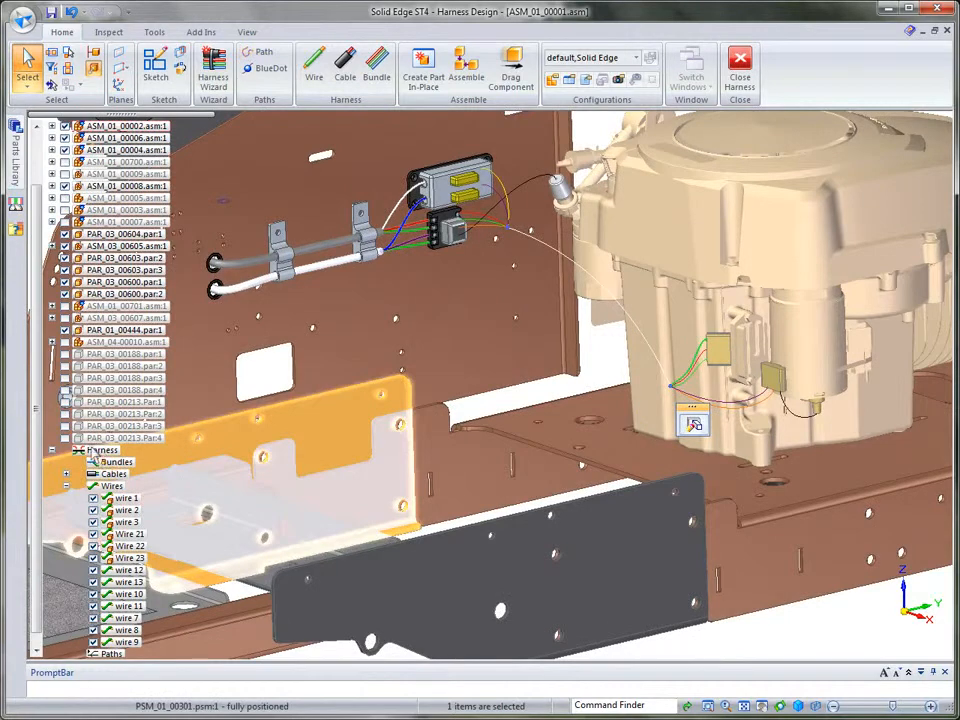
Create physical conductors for the entire harness.
click(92, 452)
right_click(93, 453)
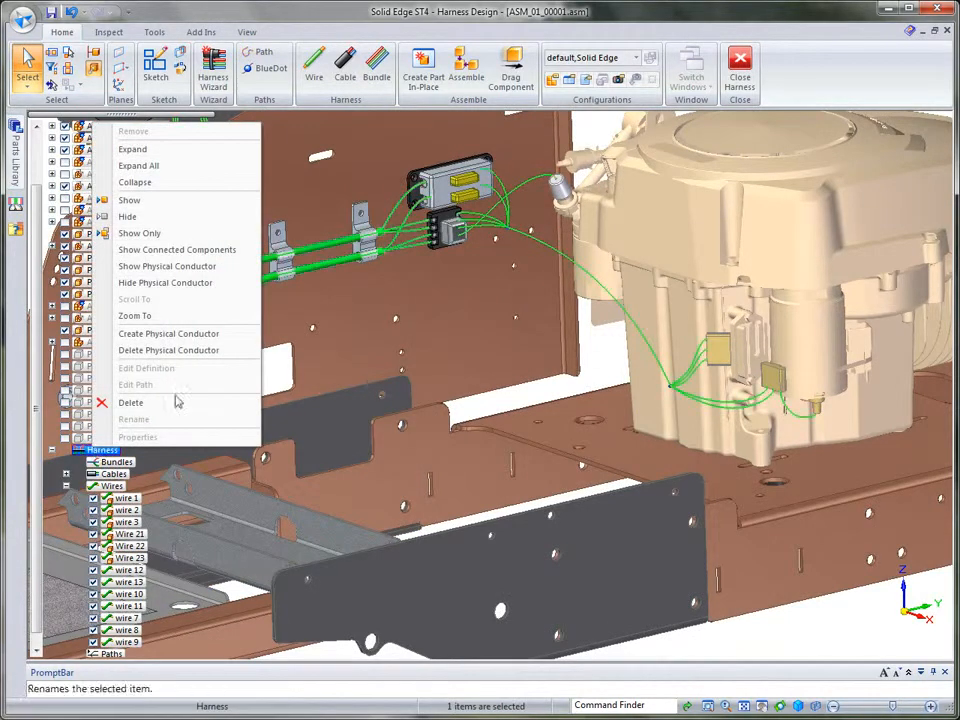
click(170, 334)
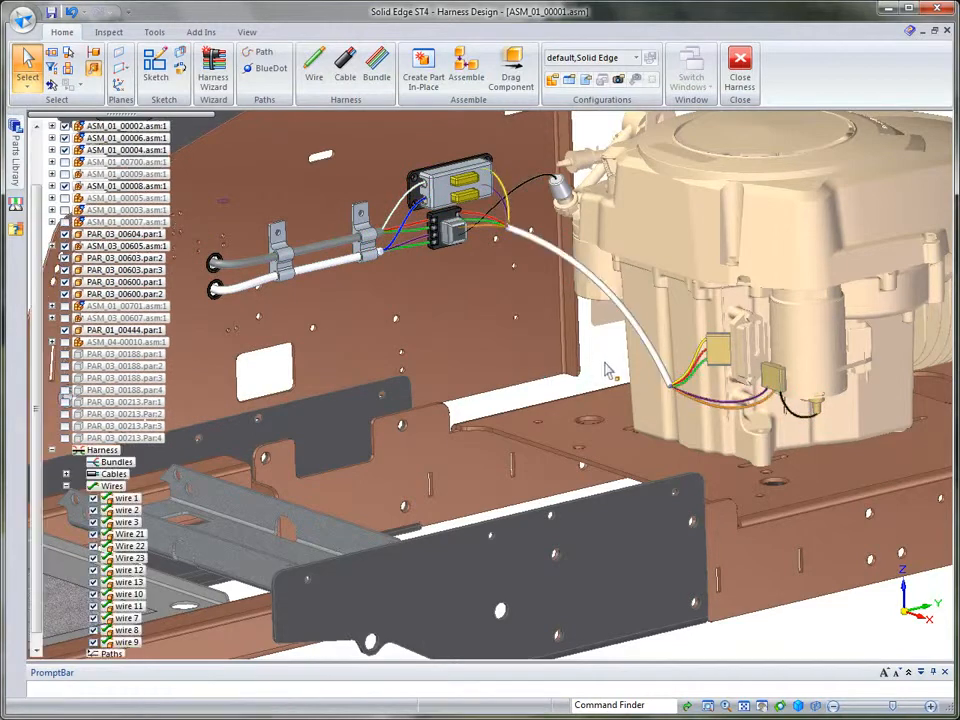
Deselect the harness and hide all wires in the model so that only the physical conductors show.
middle_drag(603, 362, 603, 354)
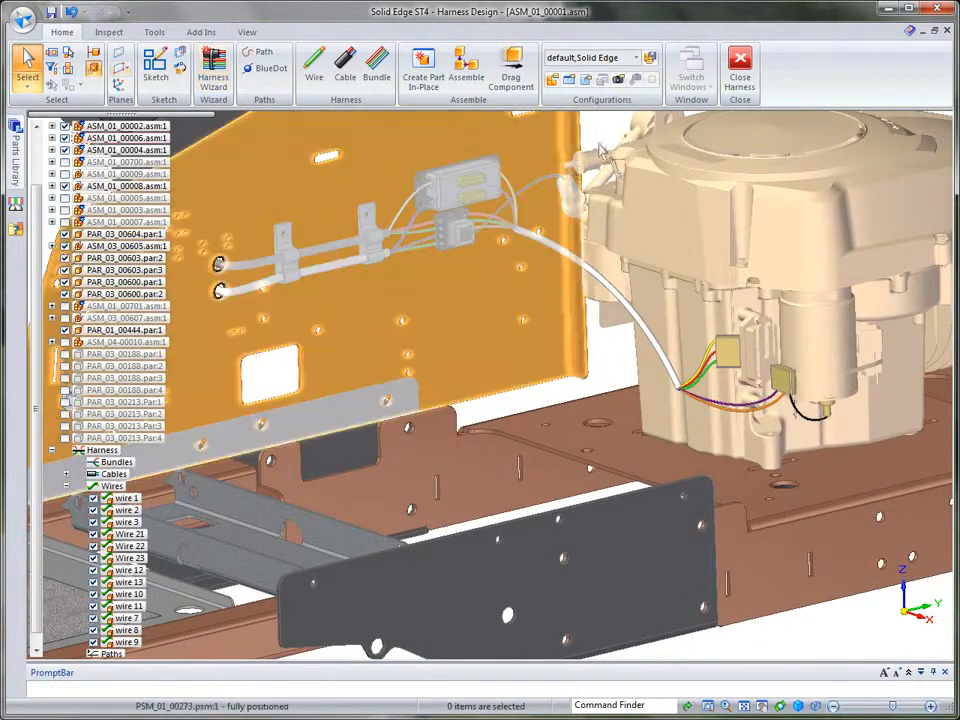
right_click(857, 630)
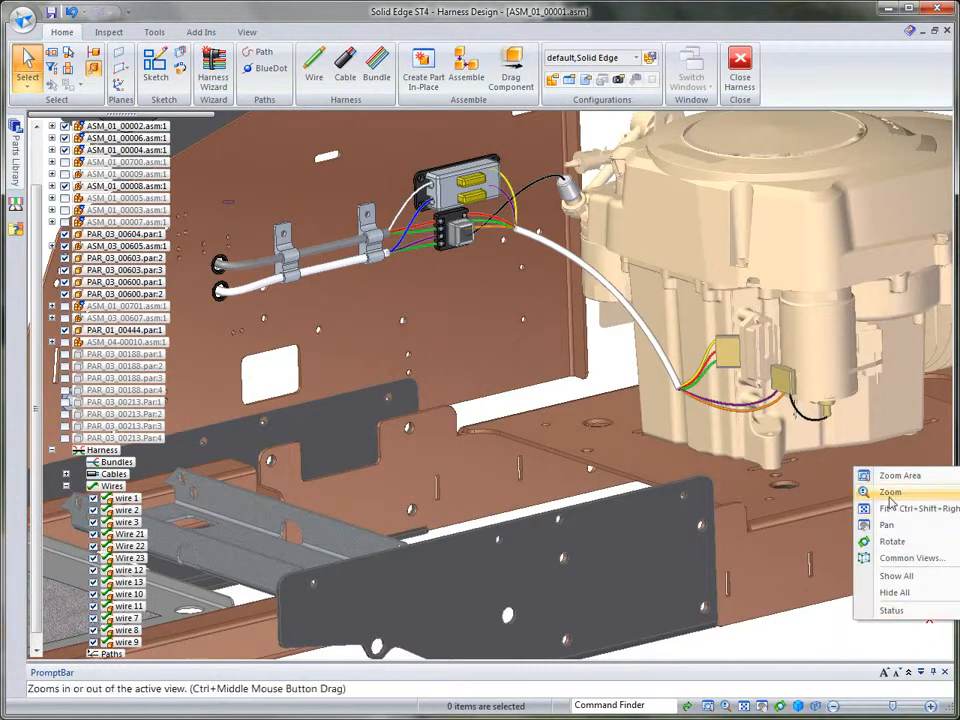
mouse_move(889, 593)
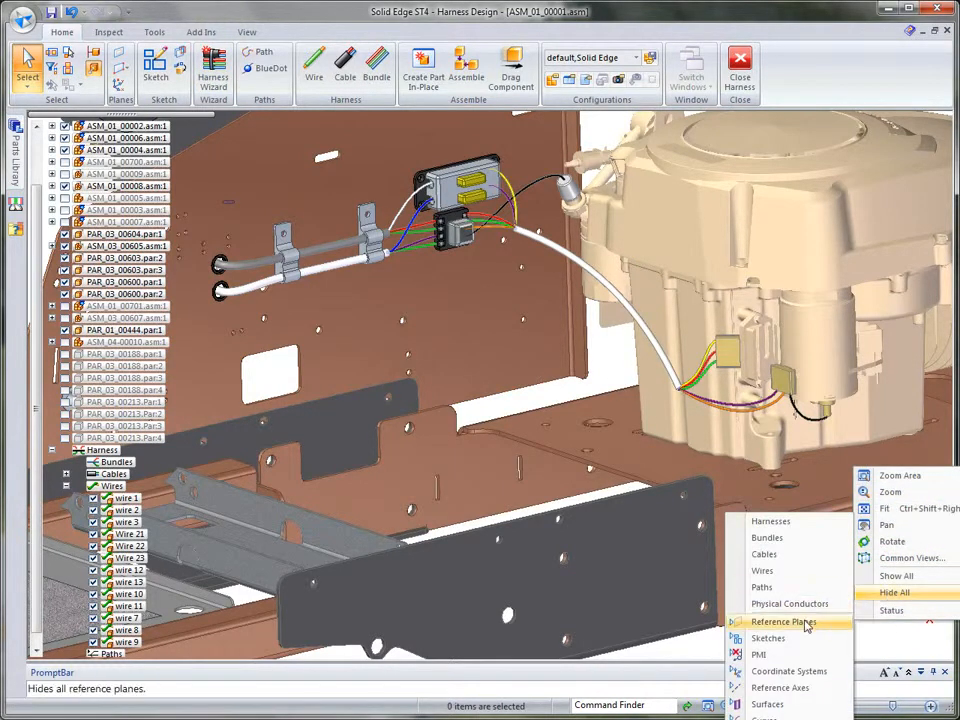
click(767, 573)
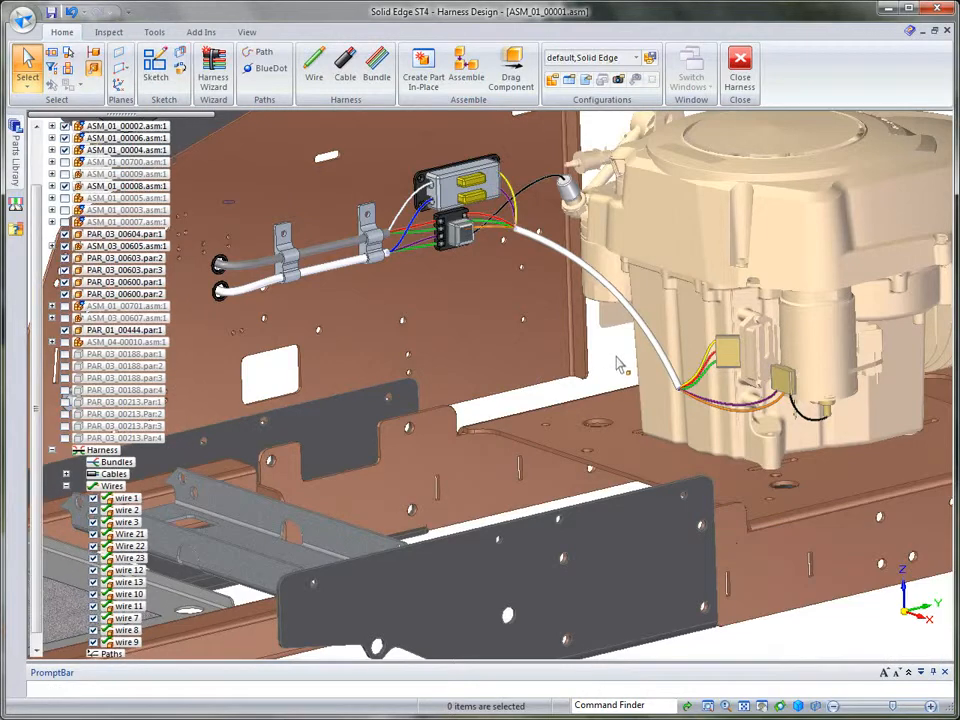
Examine the finished physical conductors around the fuse box, relay and engine connectors, both close up and in the overall assembly.
scroll(655, 295, up, 6)
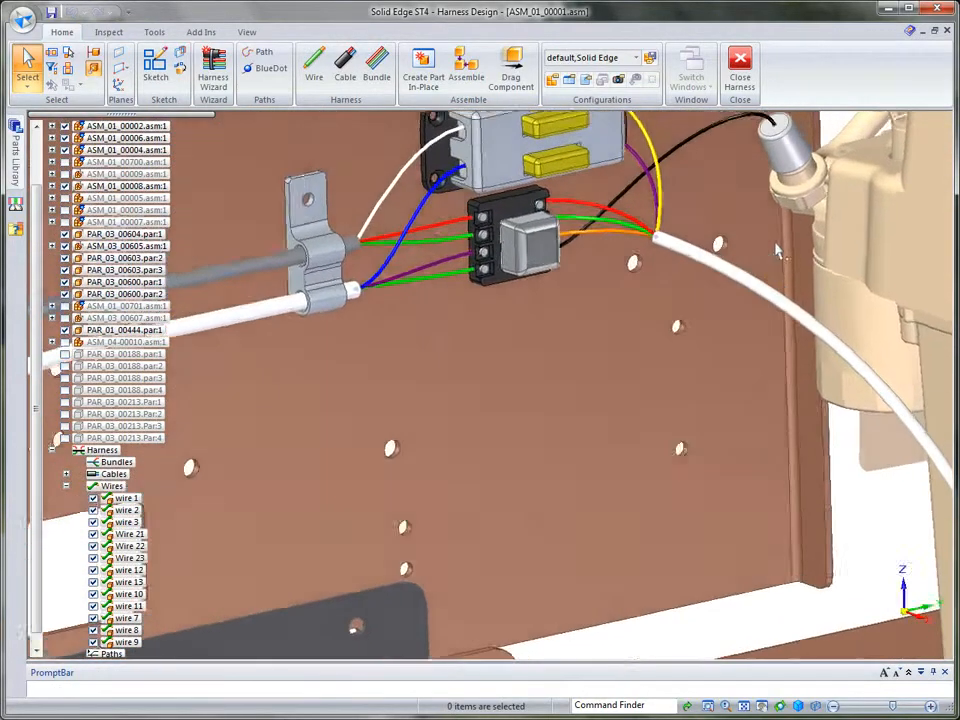
middle_drag(777, 246, 772, 188)
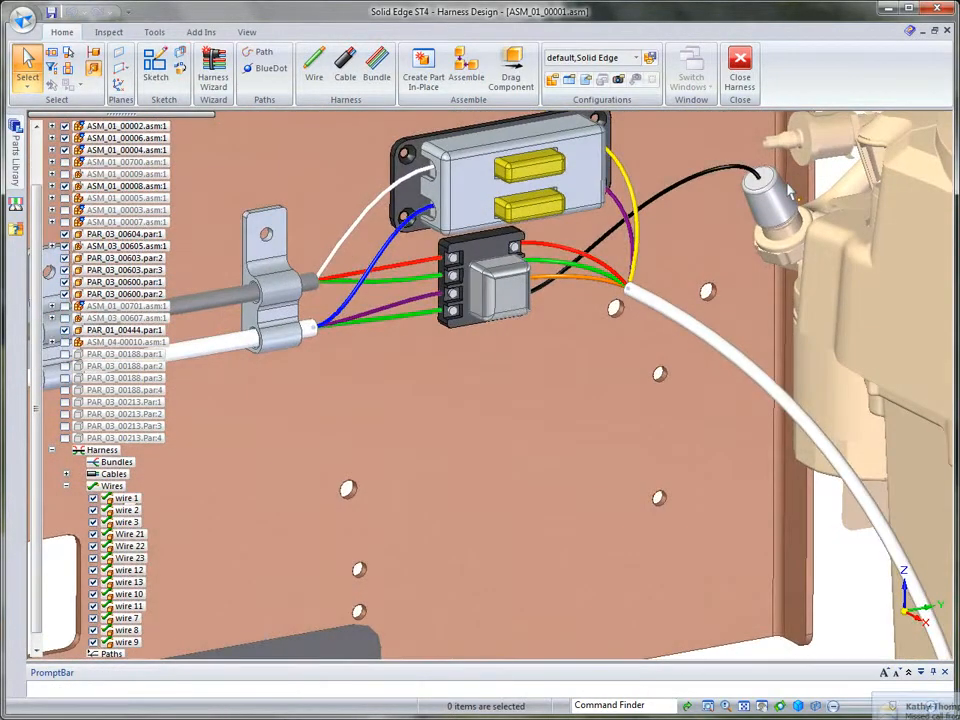
scroll(772, 186, down, 2)
scroll(773, 189, down, 2)
scroll(773, 190, down, 1)
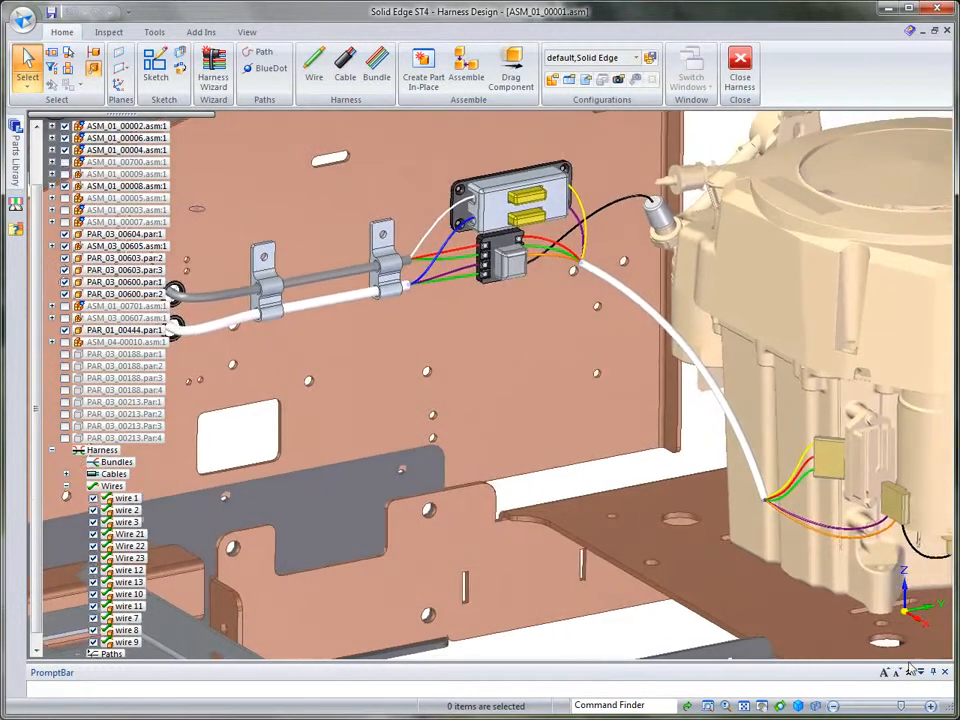
scroll(886, 672, down, 3)
scroll(920, 620, down, 3)
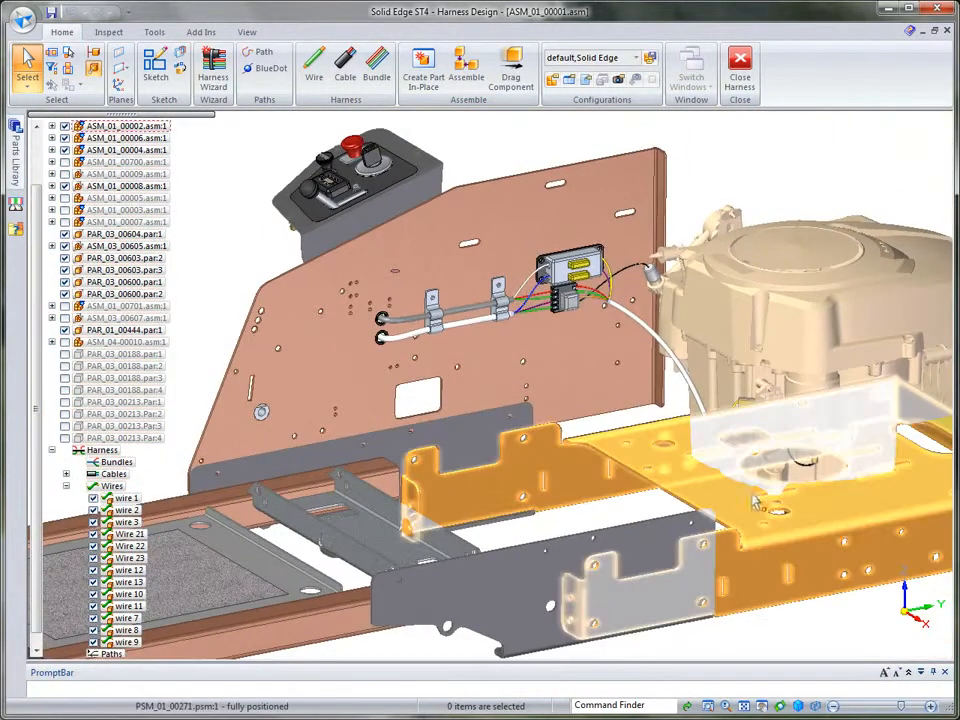
middle_drag(777, 163, 797, 195)
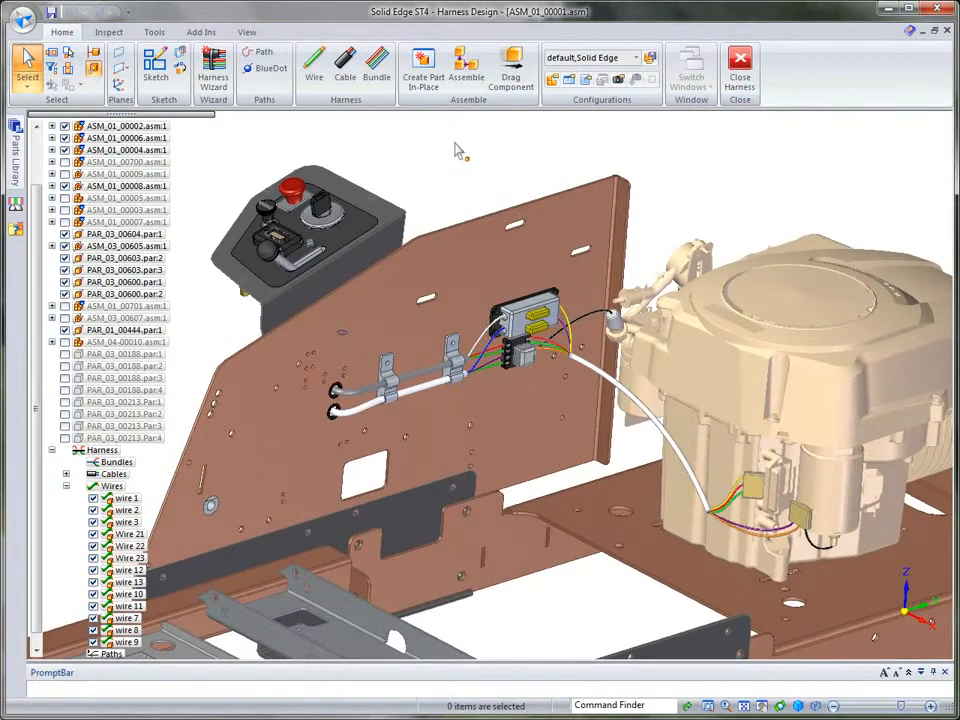
Open the Harness Report and review its Components format with unique IDs, component names and occurrence names, leaving the format unchanged.
click(155, 33)
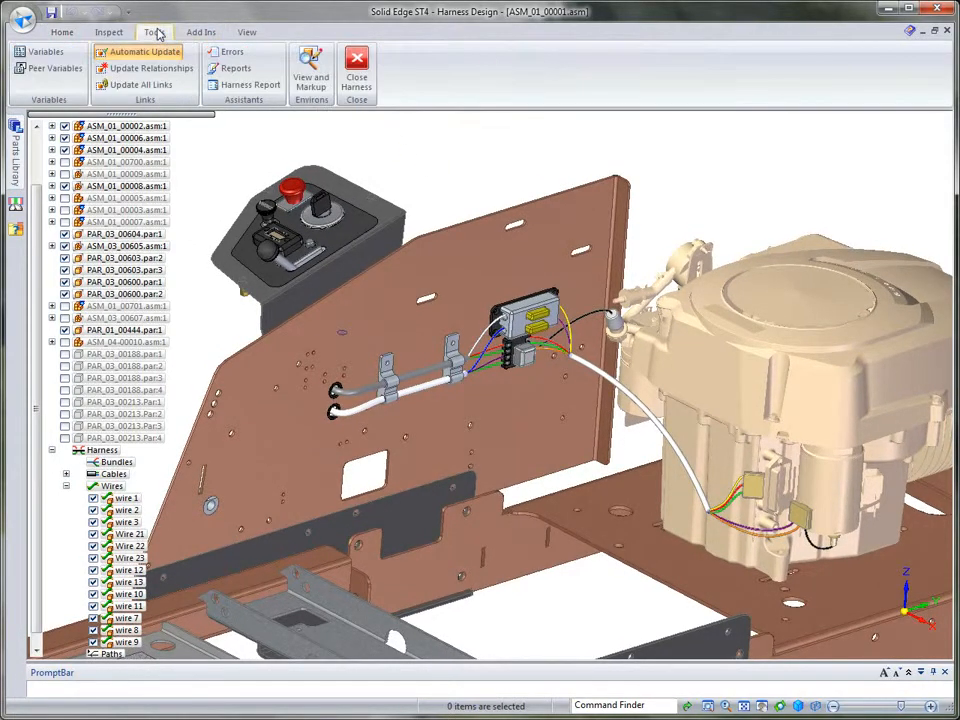
click(248, 86)
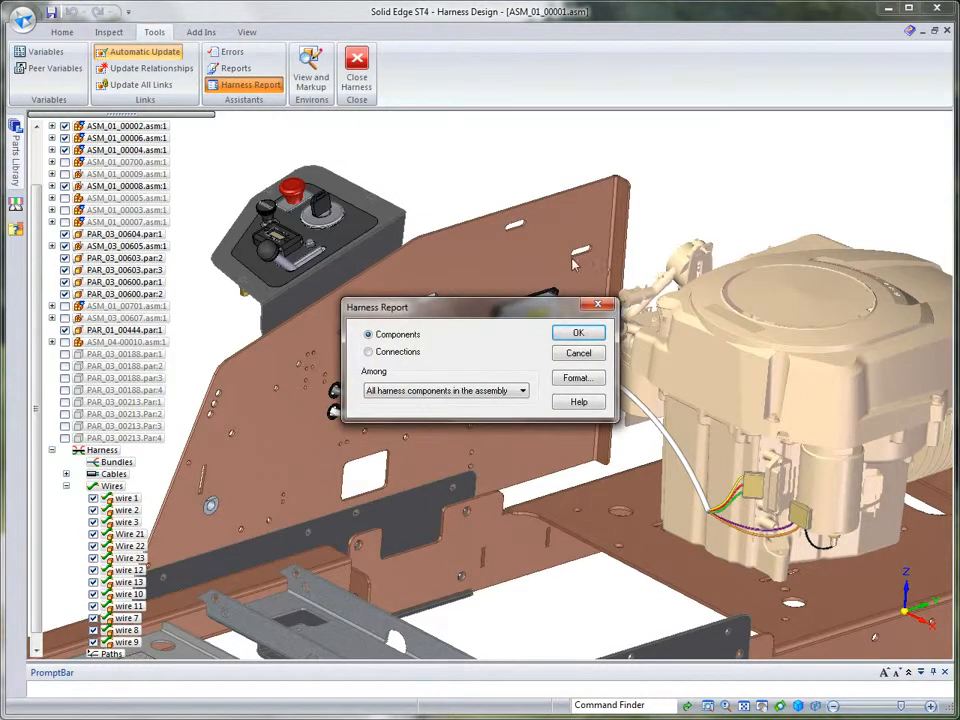
click(586, 379)
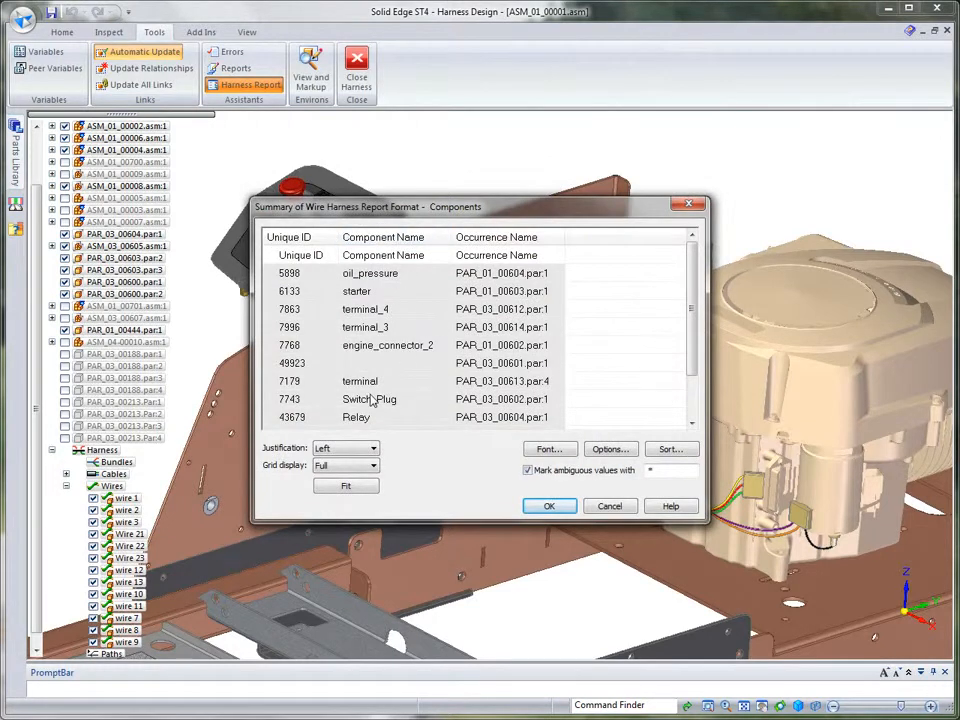
mouse_move(691, 302)
mouse_down()
mouse_move(693, 321)
mouse_move(691, 288)
mouse_up()
click(610, 506)
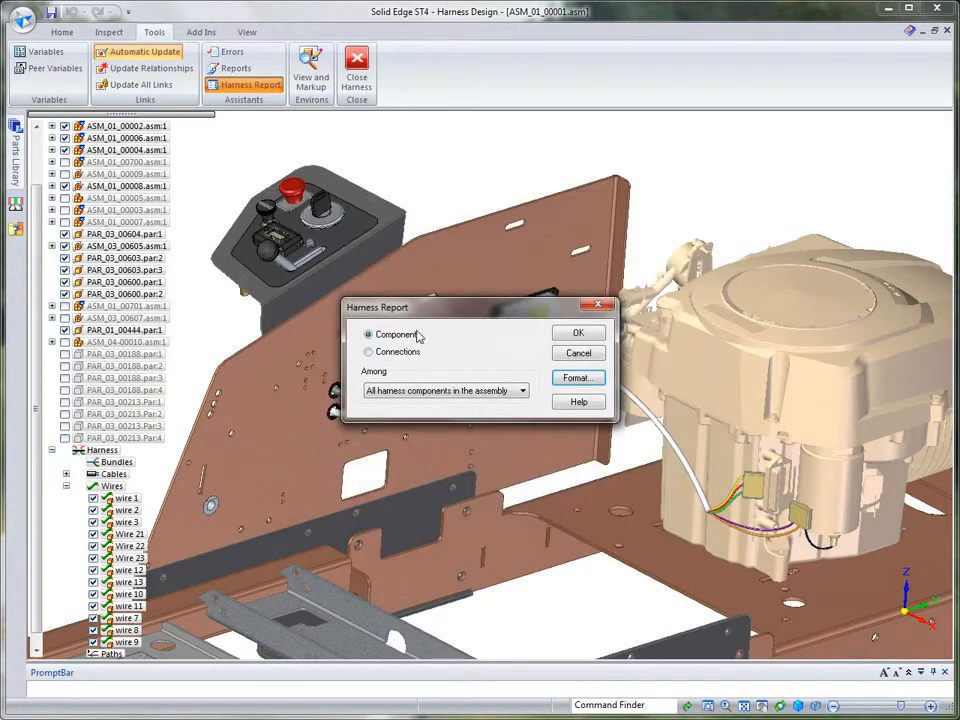
Review the Connections report format, including terminals, cable IDs, wire diameters and cut lengths, and cancel the harness report.
click(578, 378)
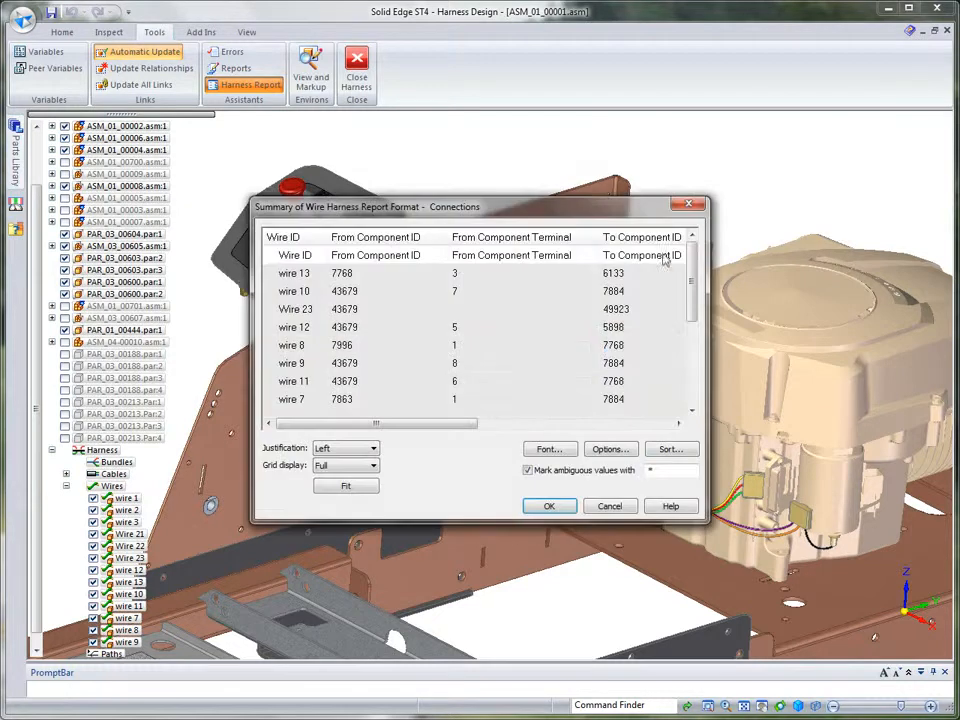
drag(424, 429, 630, 435)
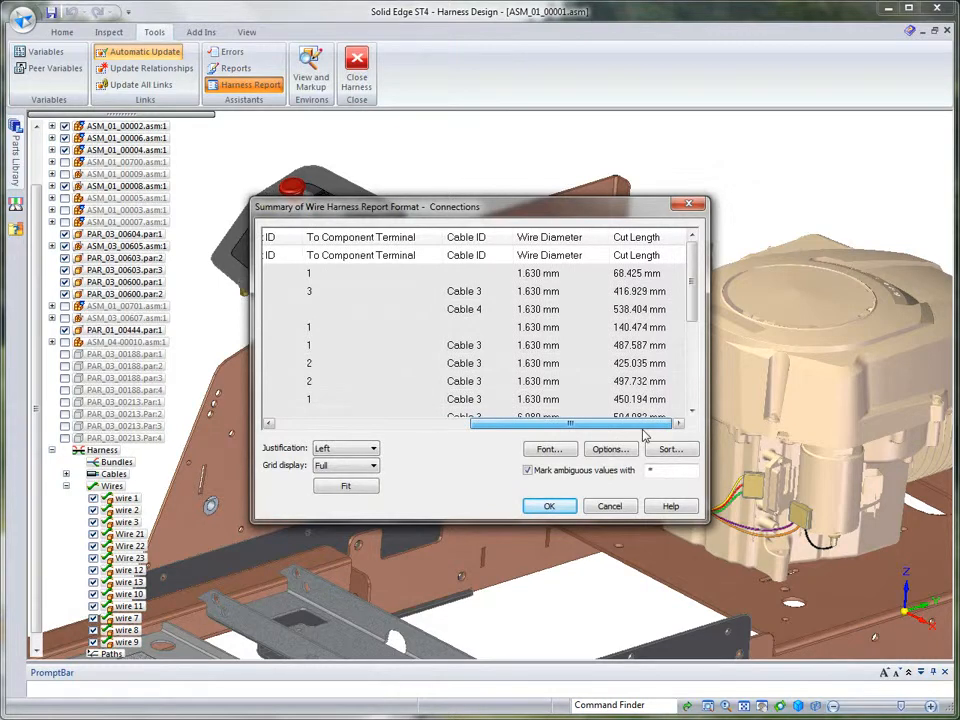
drag(645, 436, 381, 435)
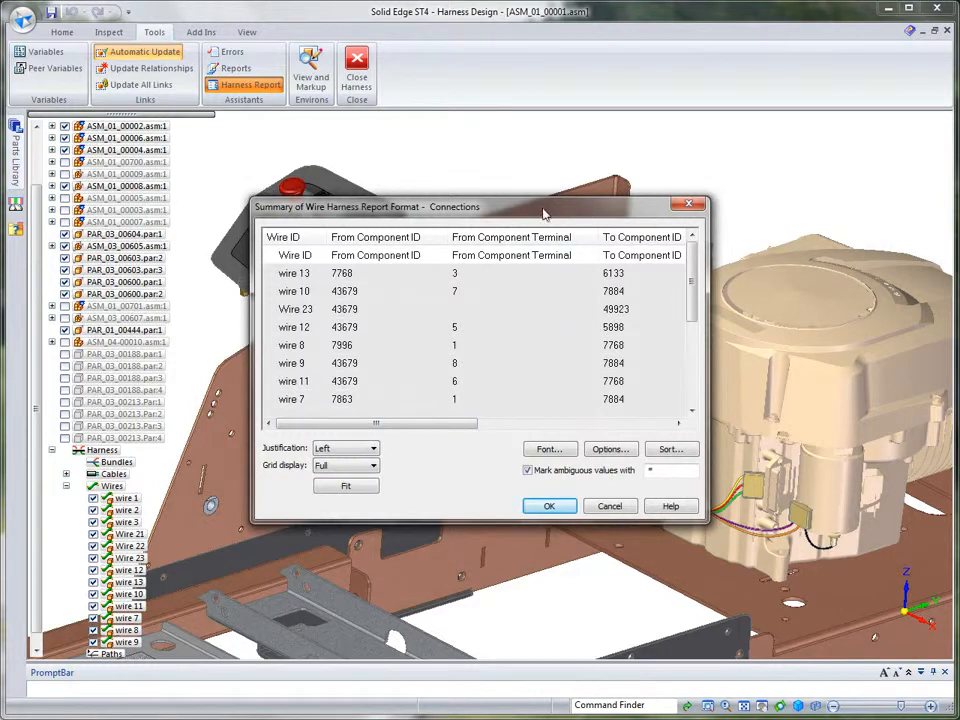
click(612, 506)
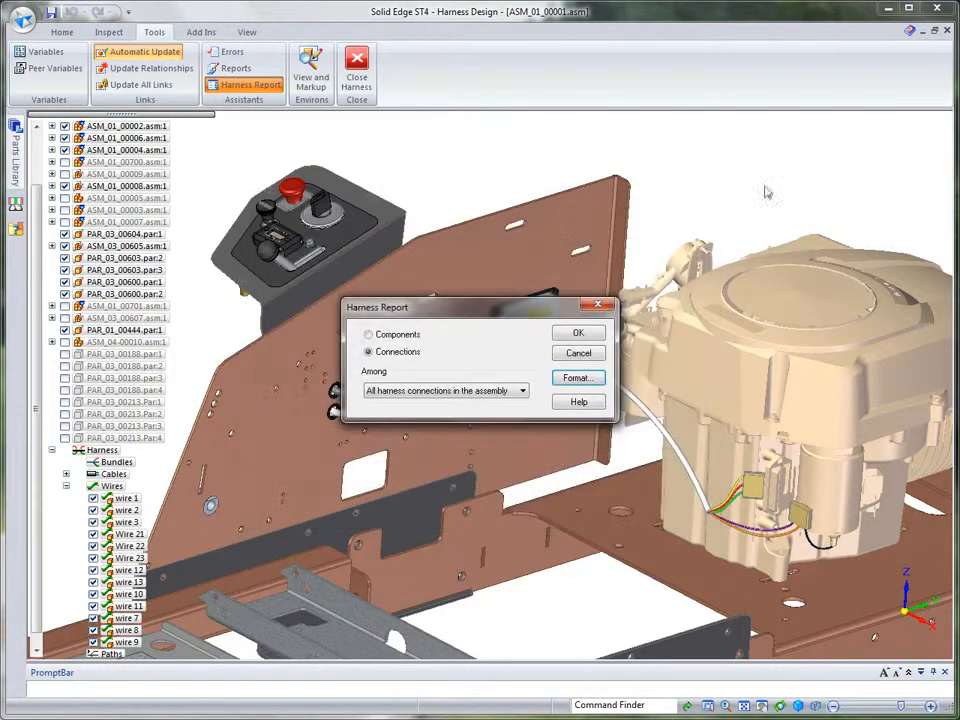
click(578, 355)
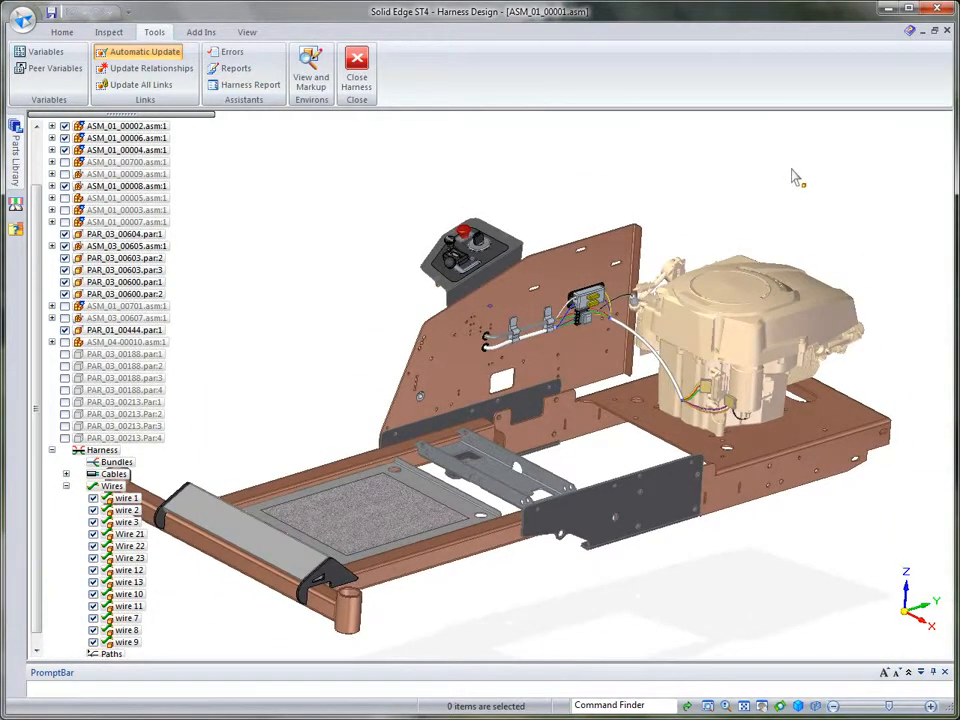
Close the Harness Design environment and return to the assembly.
click(62, 33)
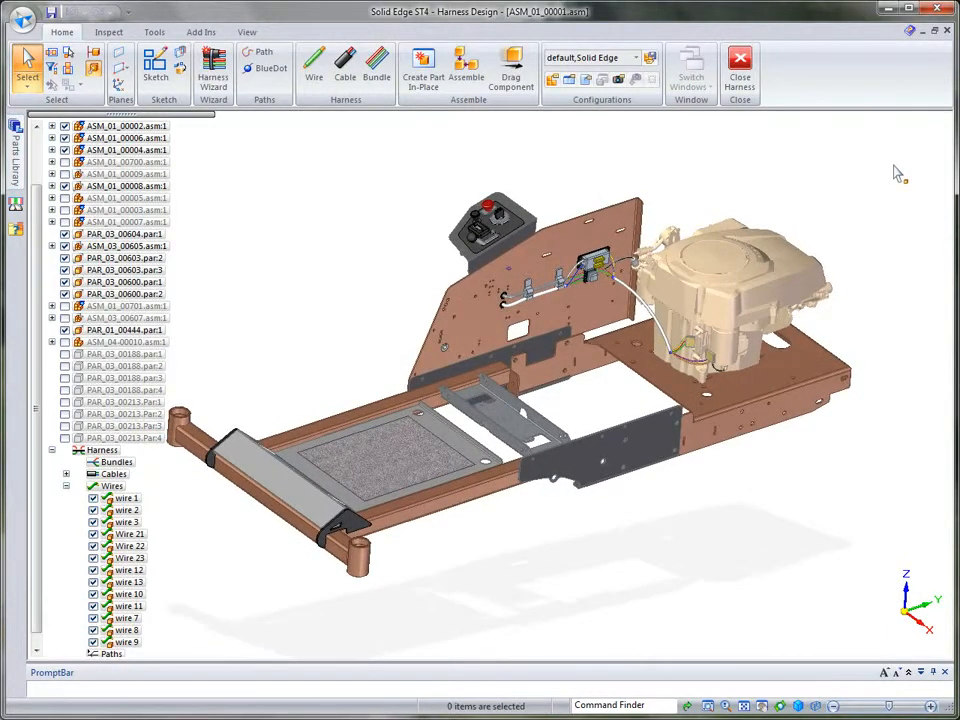
click(740, 68)
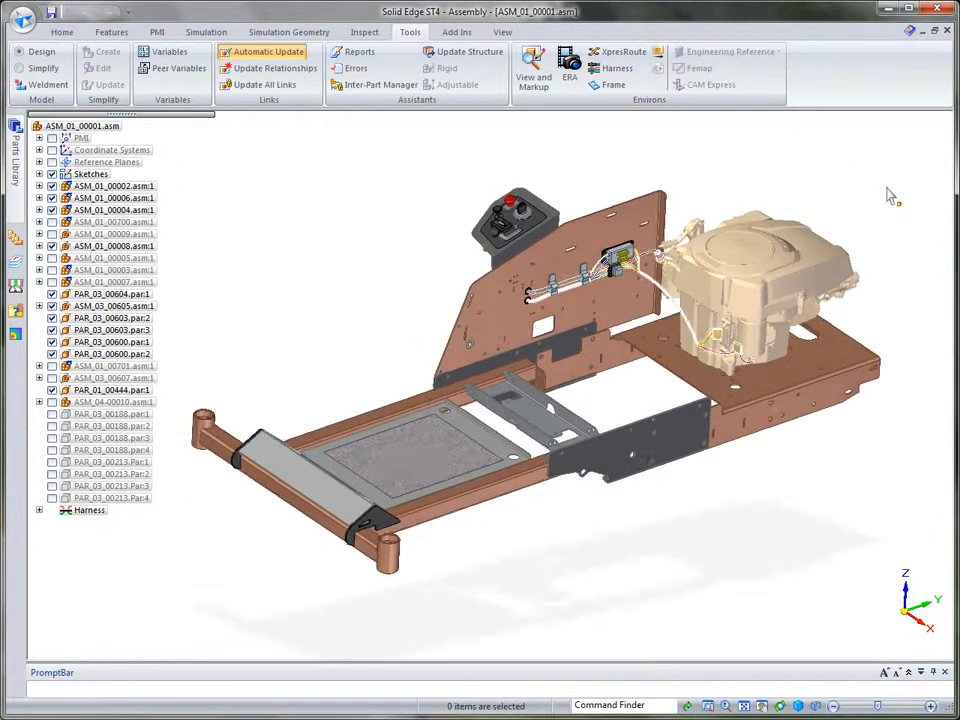